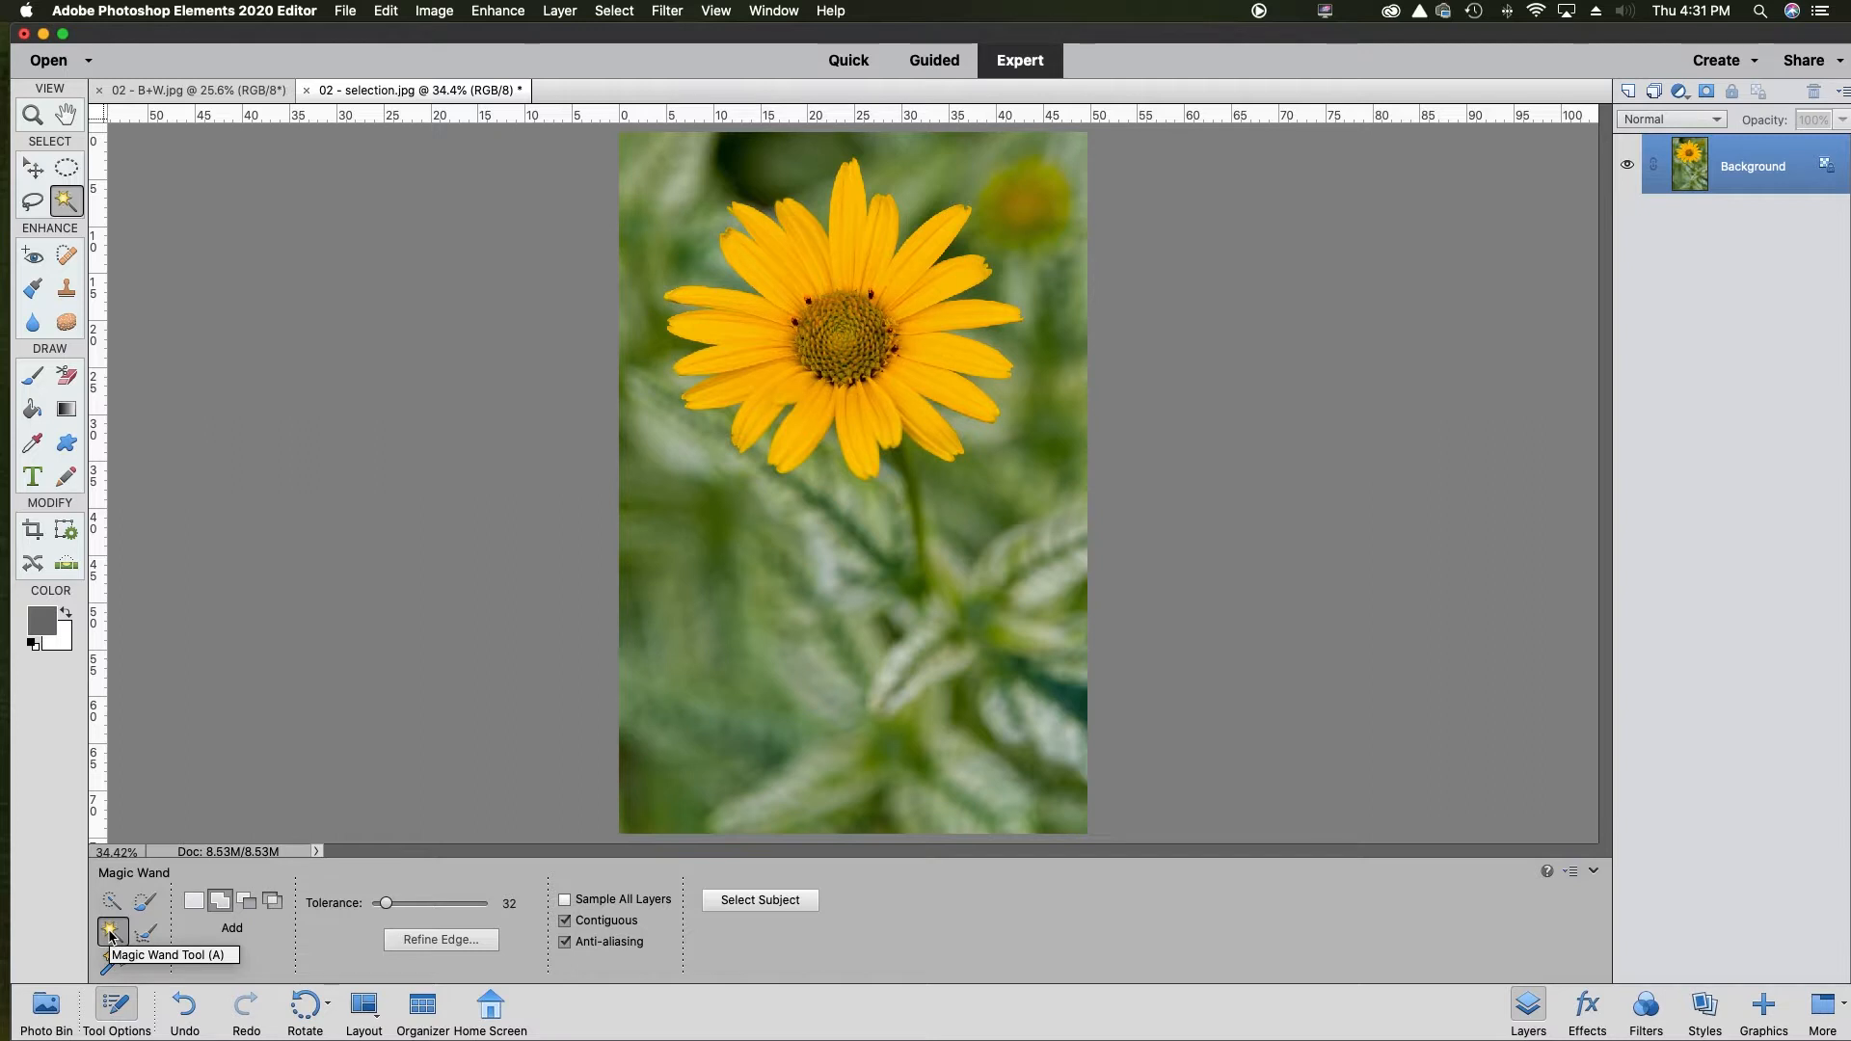
Cycle the Magic Wand through its New, Add, Subtract and Intersect selection modes and return it to Add.
{"action": "left_click", "coordinate": [194, 904]}
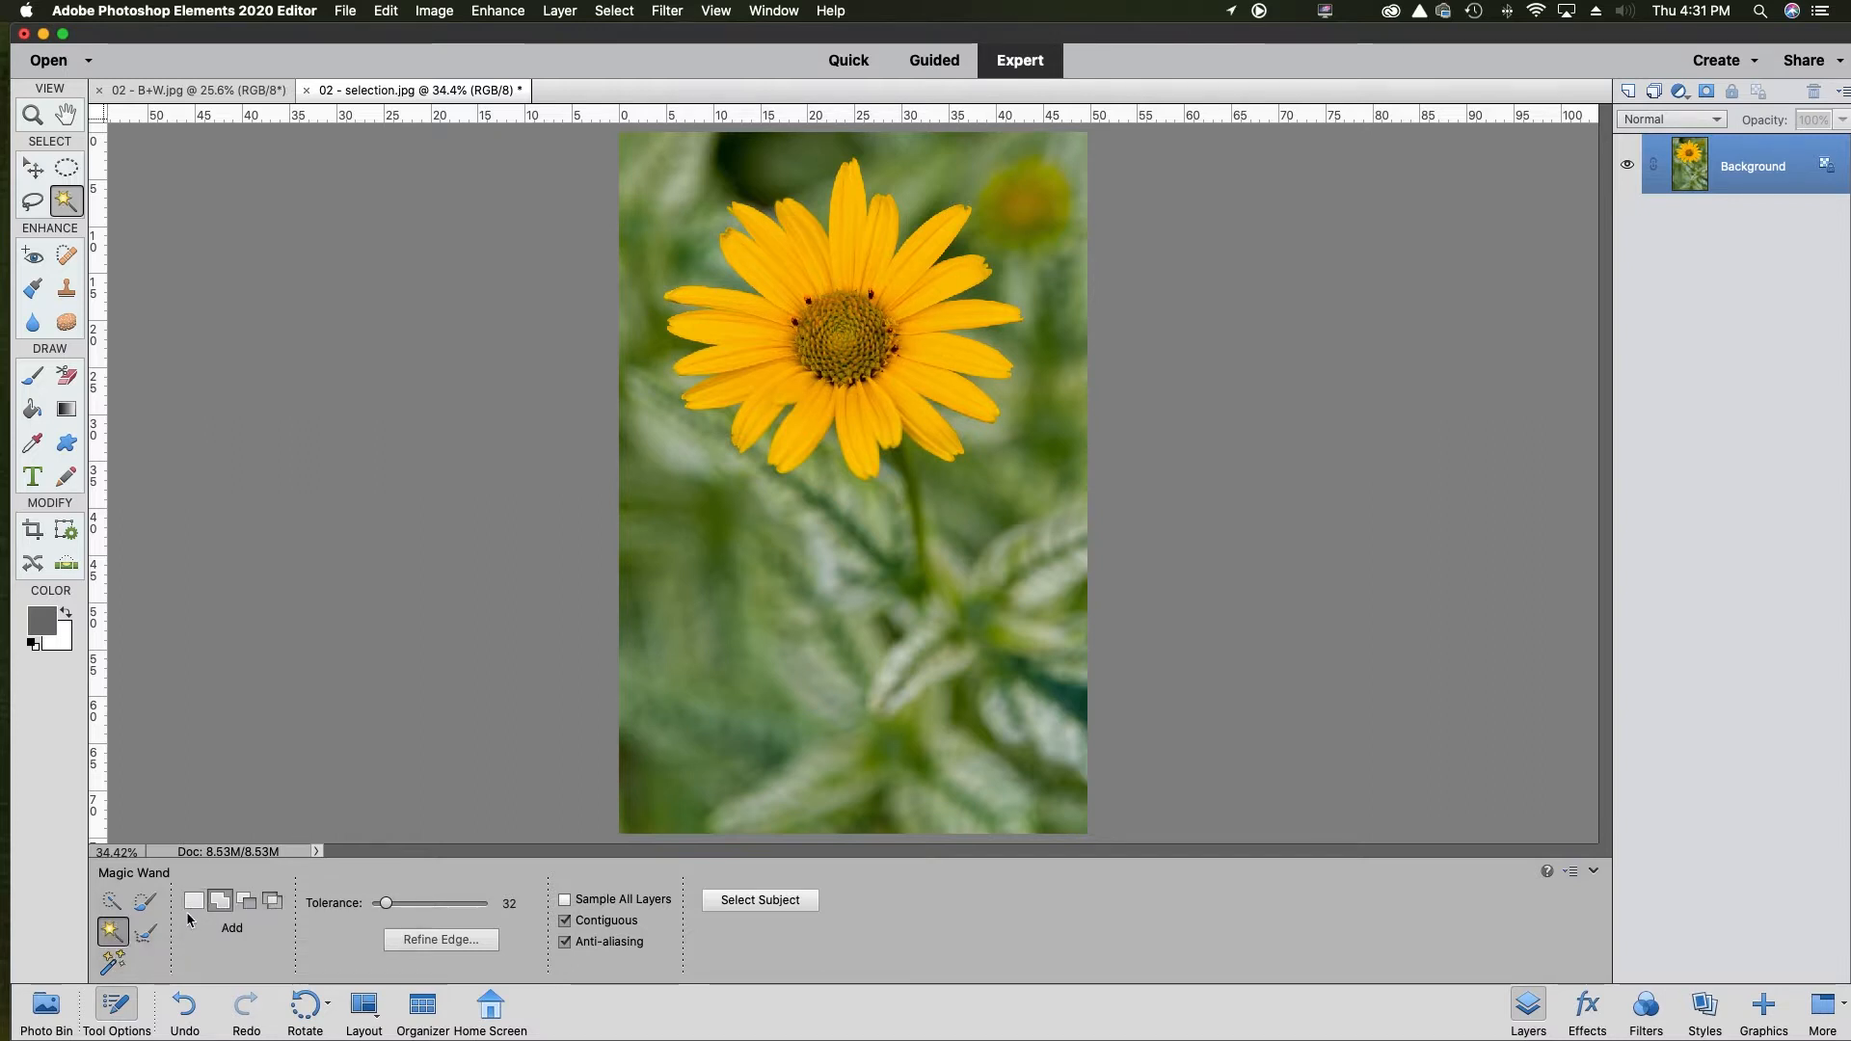
{"action": "left_click", "coordinate": [188, 911]}
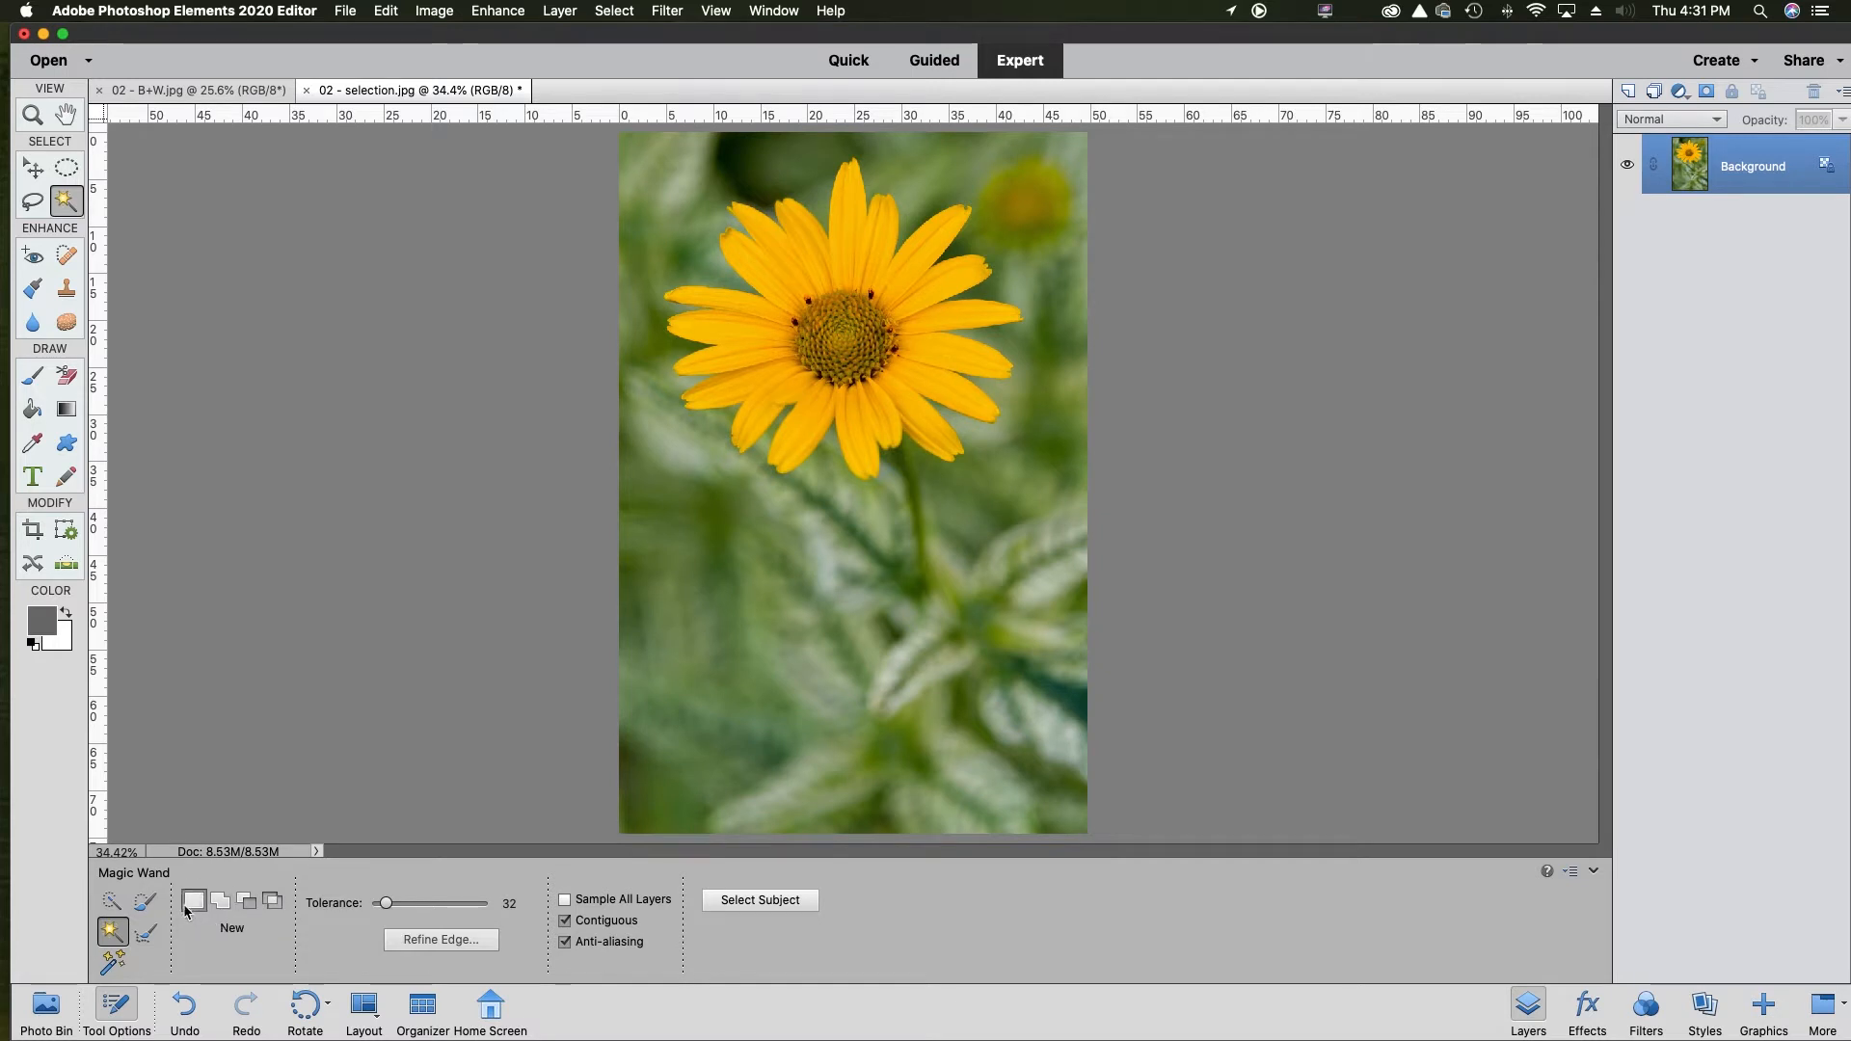
{"action": "left_click", "coordinate": [221, 902]}
{"action": "left_click", "coordinate": [247, 901]}
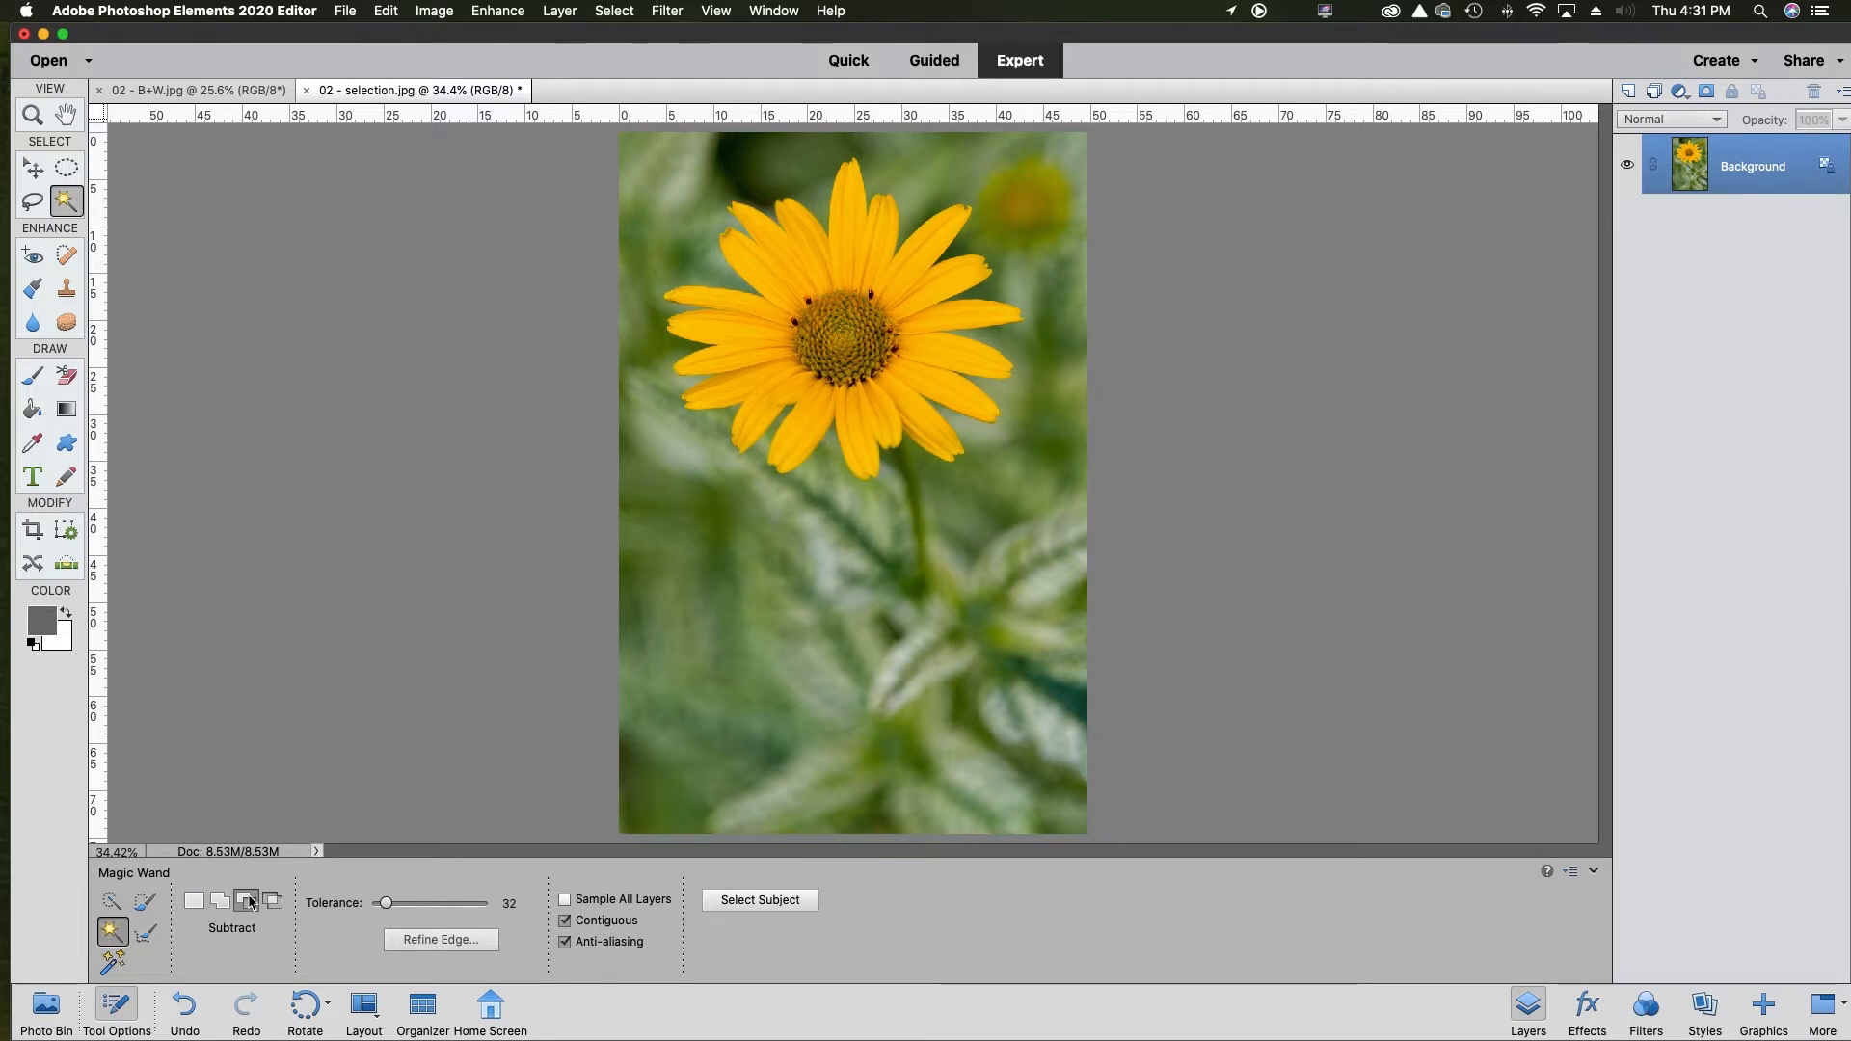
{"action": "left_click", "coordinate": [274, 901]}
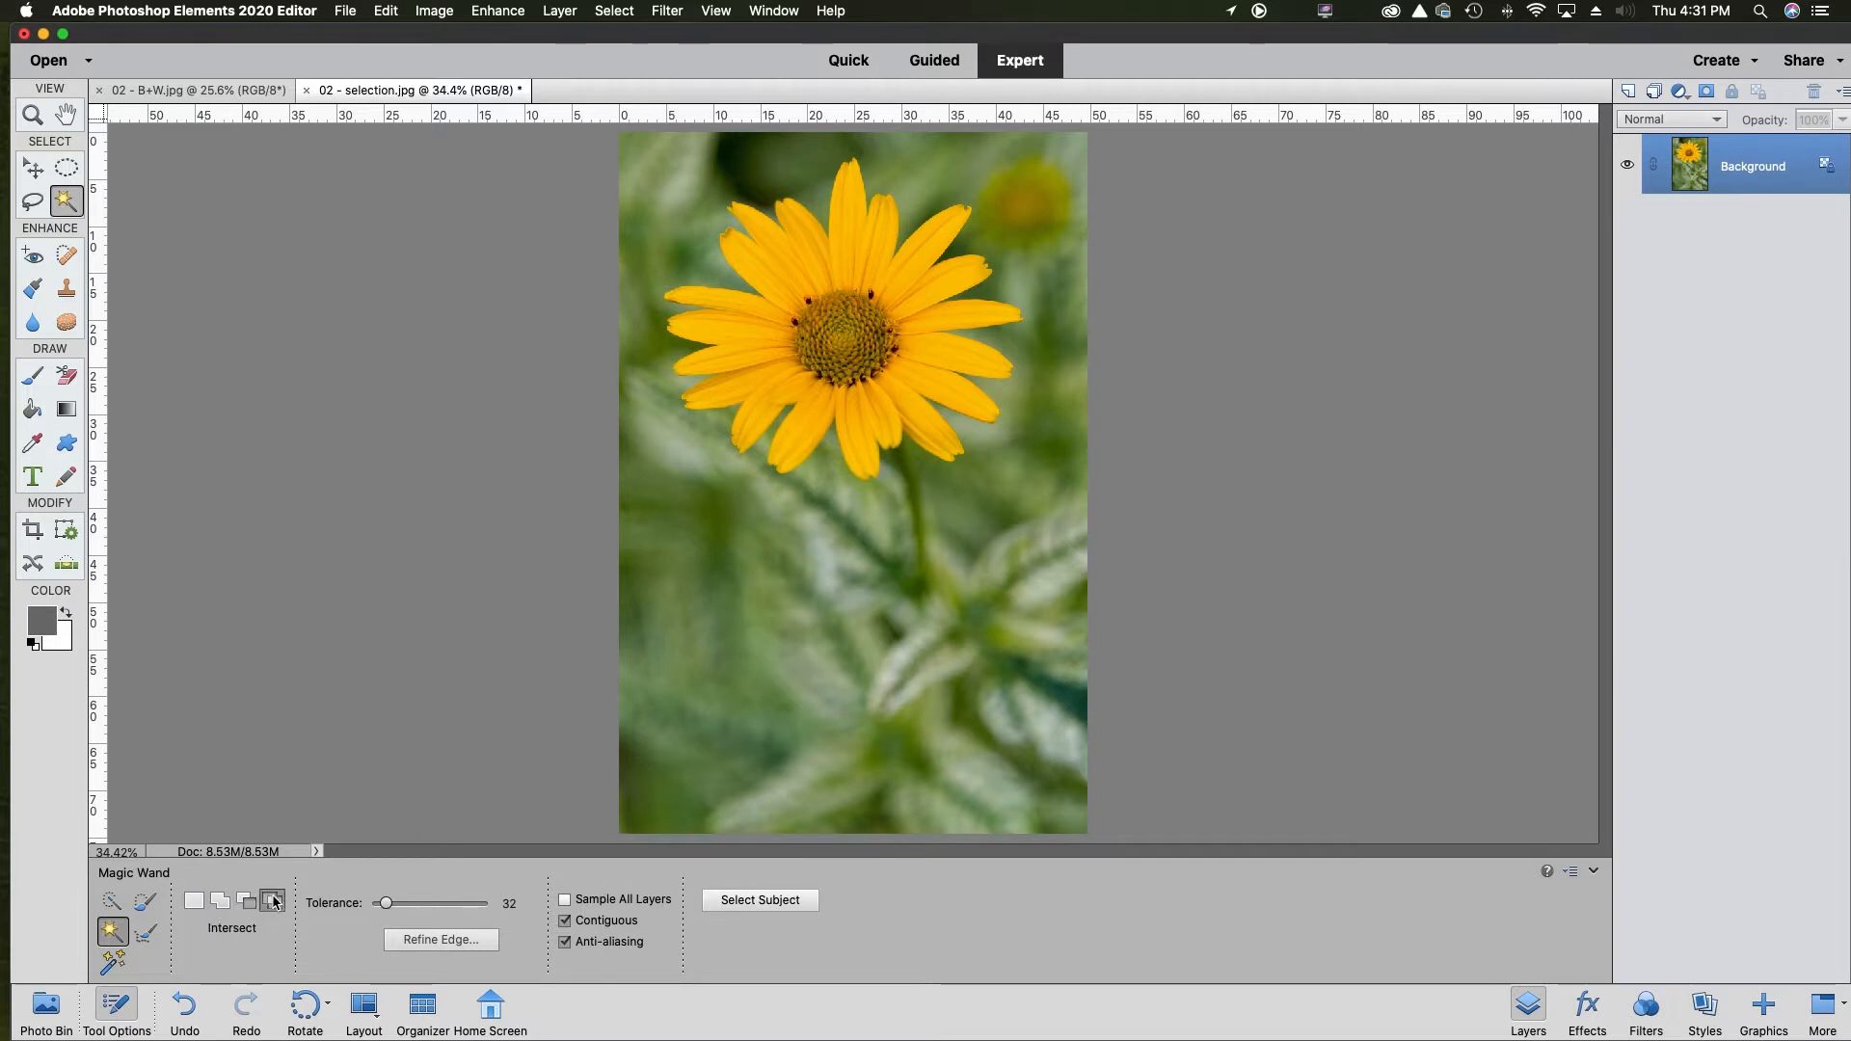
{"action": "left_click", "coordinate": [221, 902]}
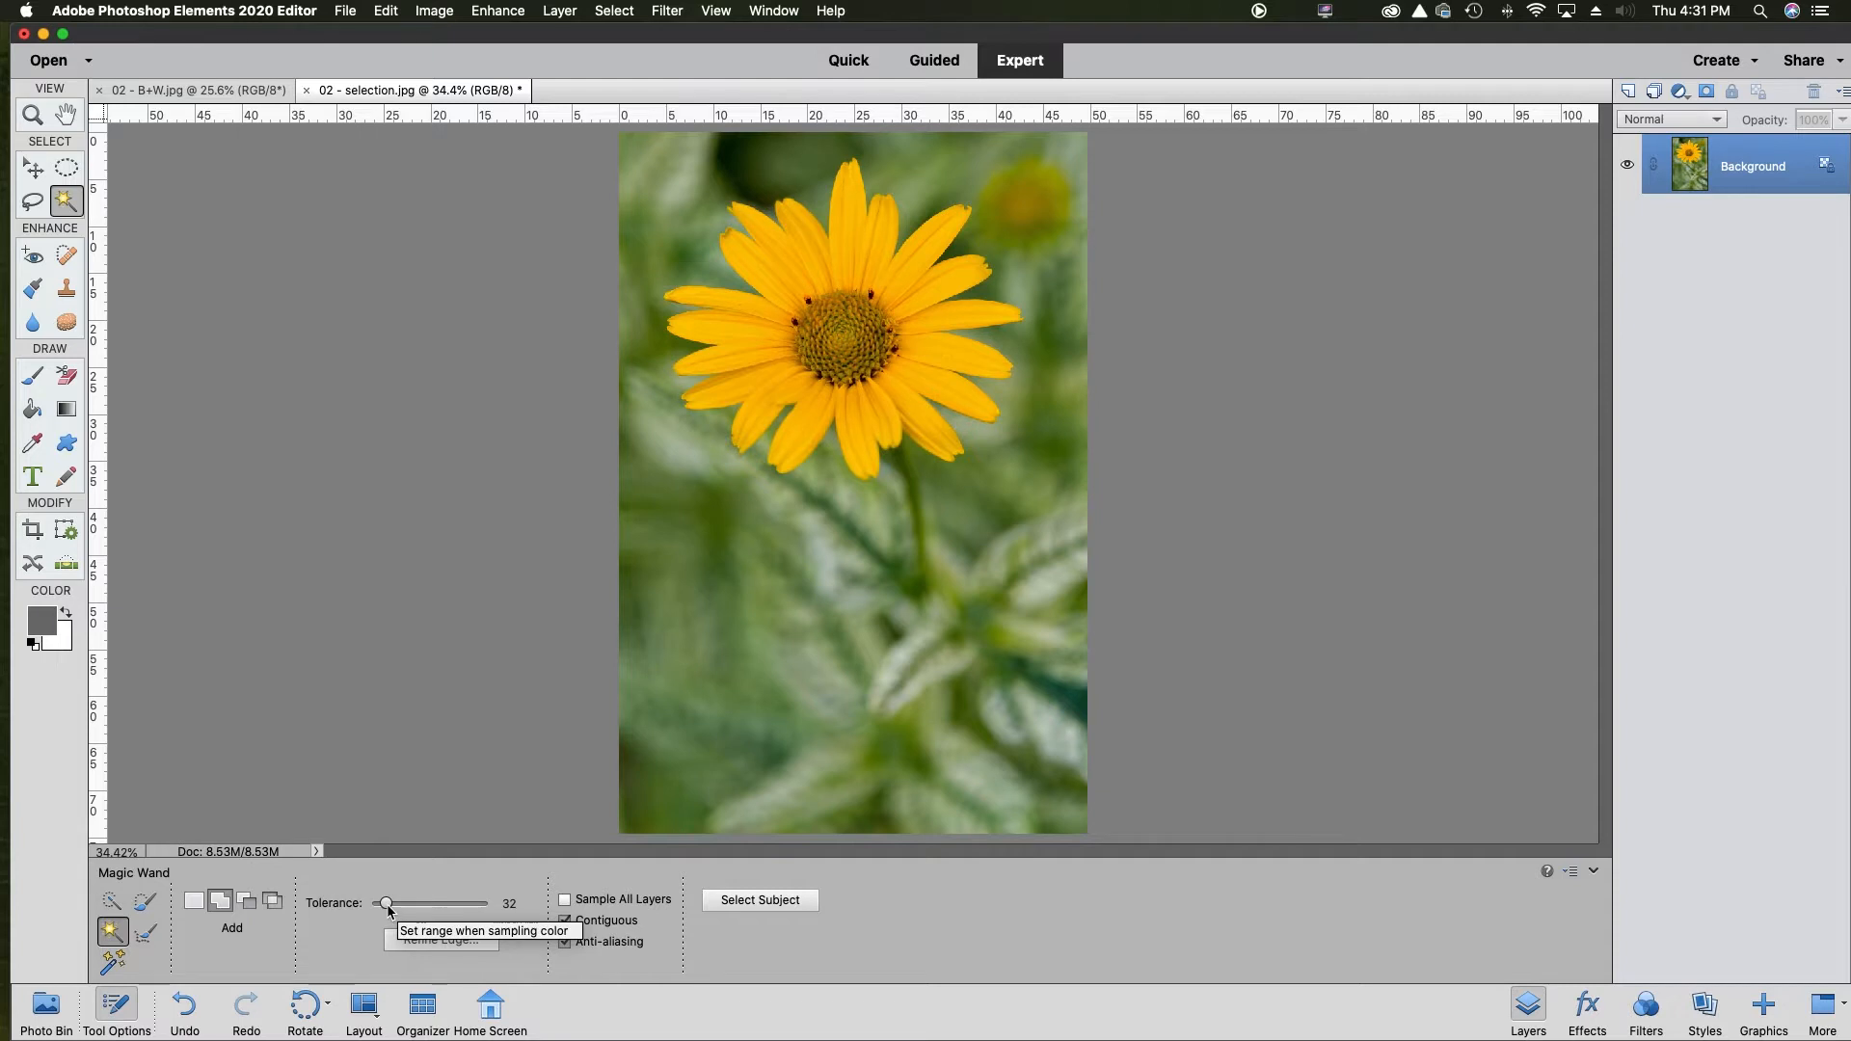
Select the whole yellow flower head using the Magic Wand at a tolerance of 50, adding the rest of its center with the Lasso.
{"action": "left_click_drag", "start_coordinate": [387, 903], "coordinate": [396, 907]}
{"action": "left_click", "coordinate": [517, 904]}
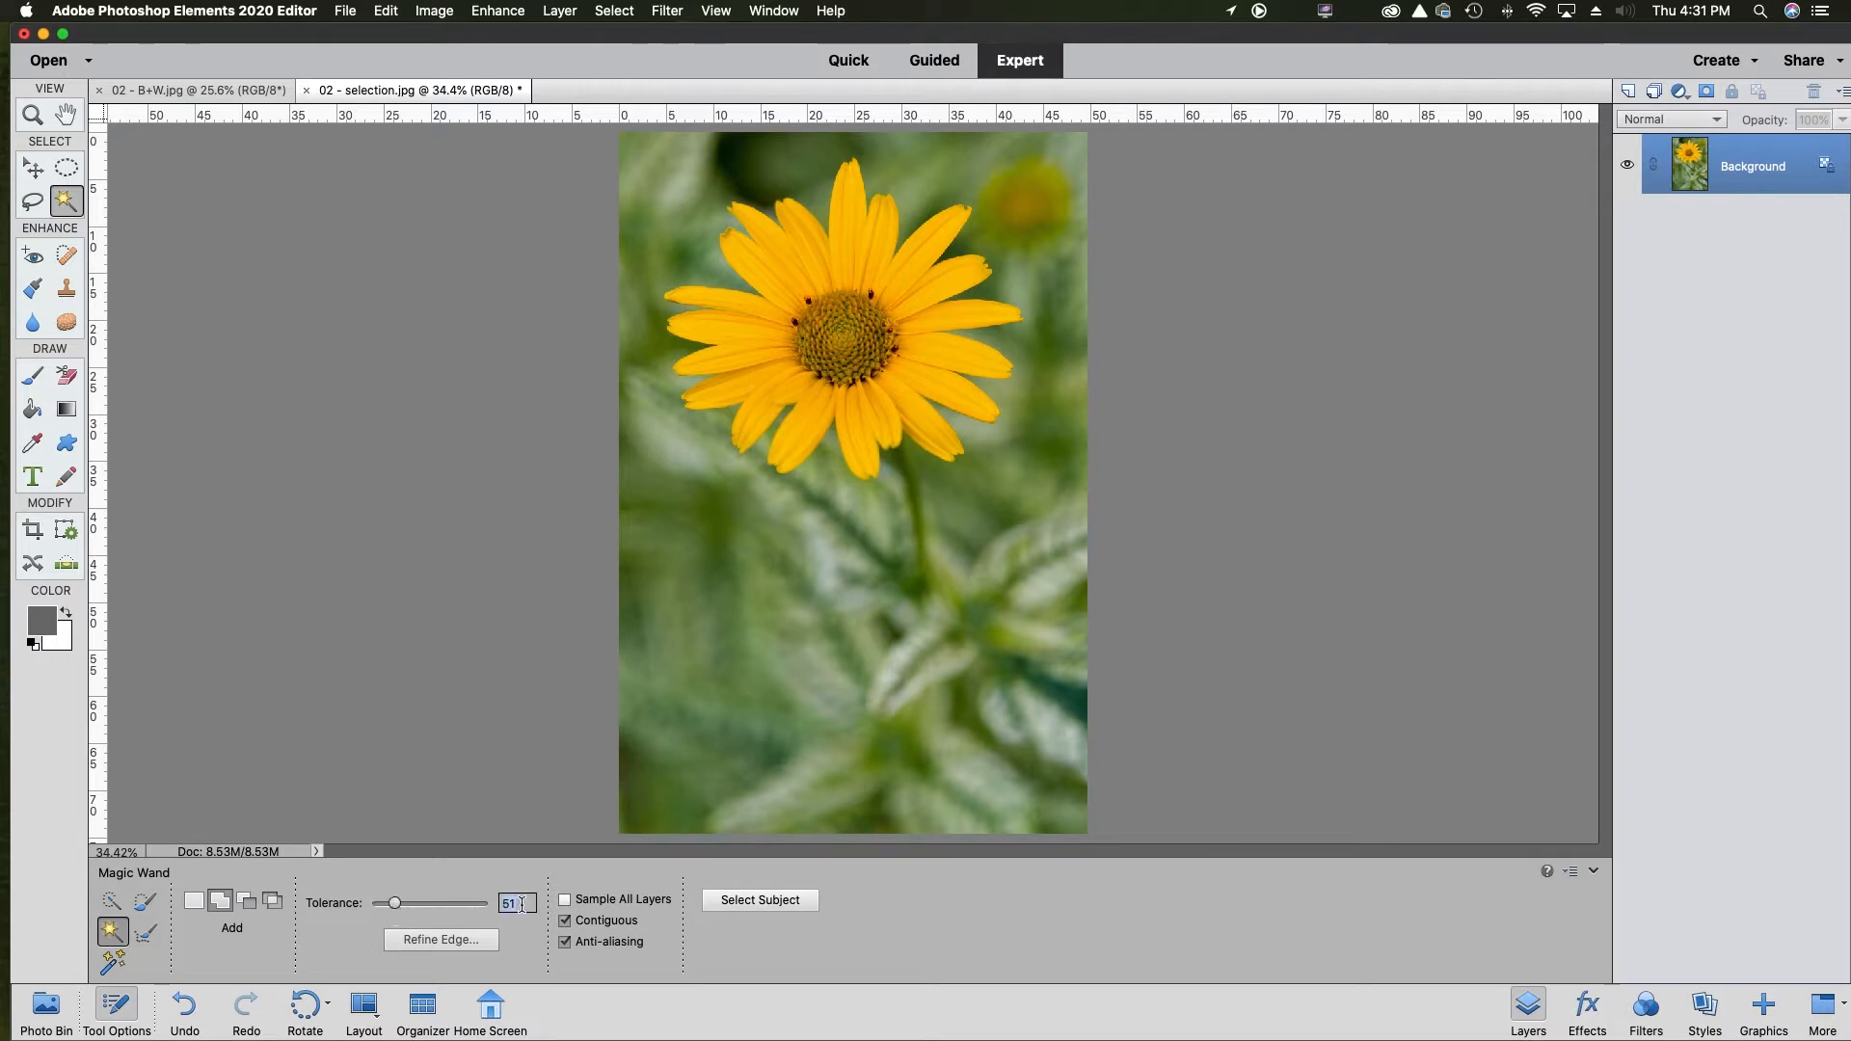
{"action": "type", "text": "50"}
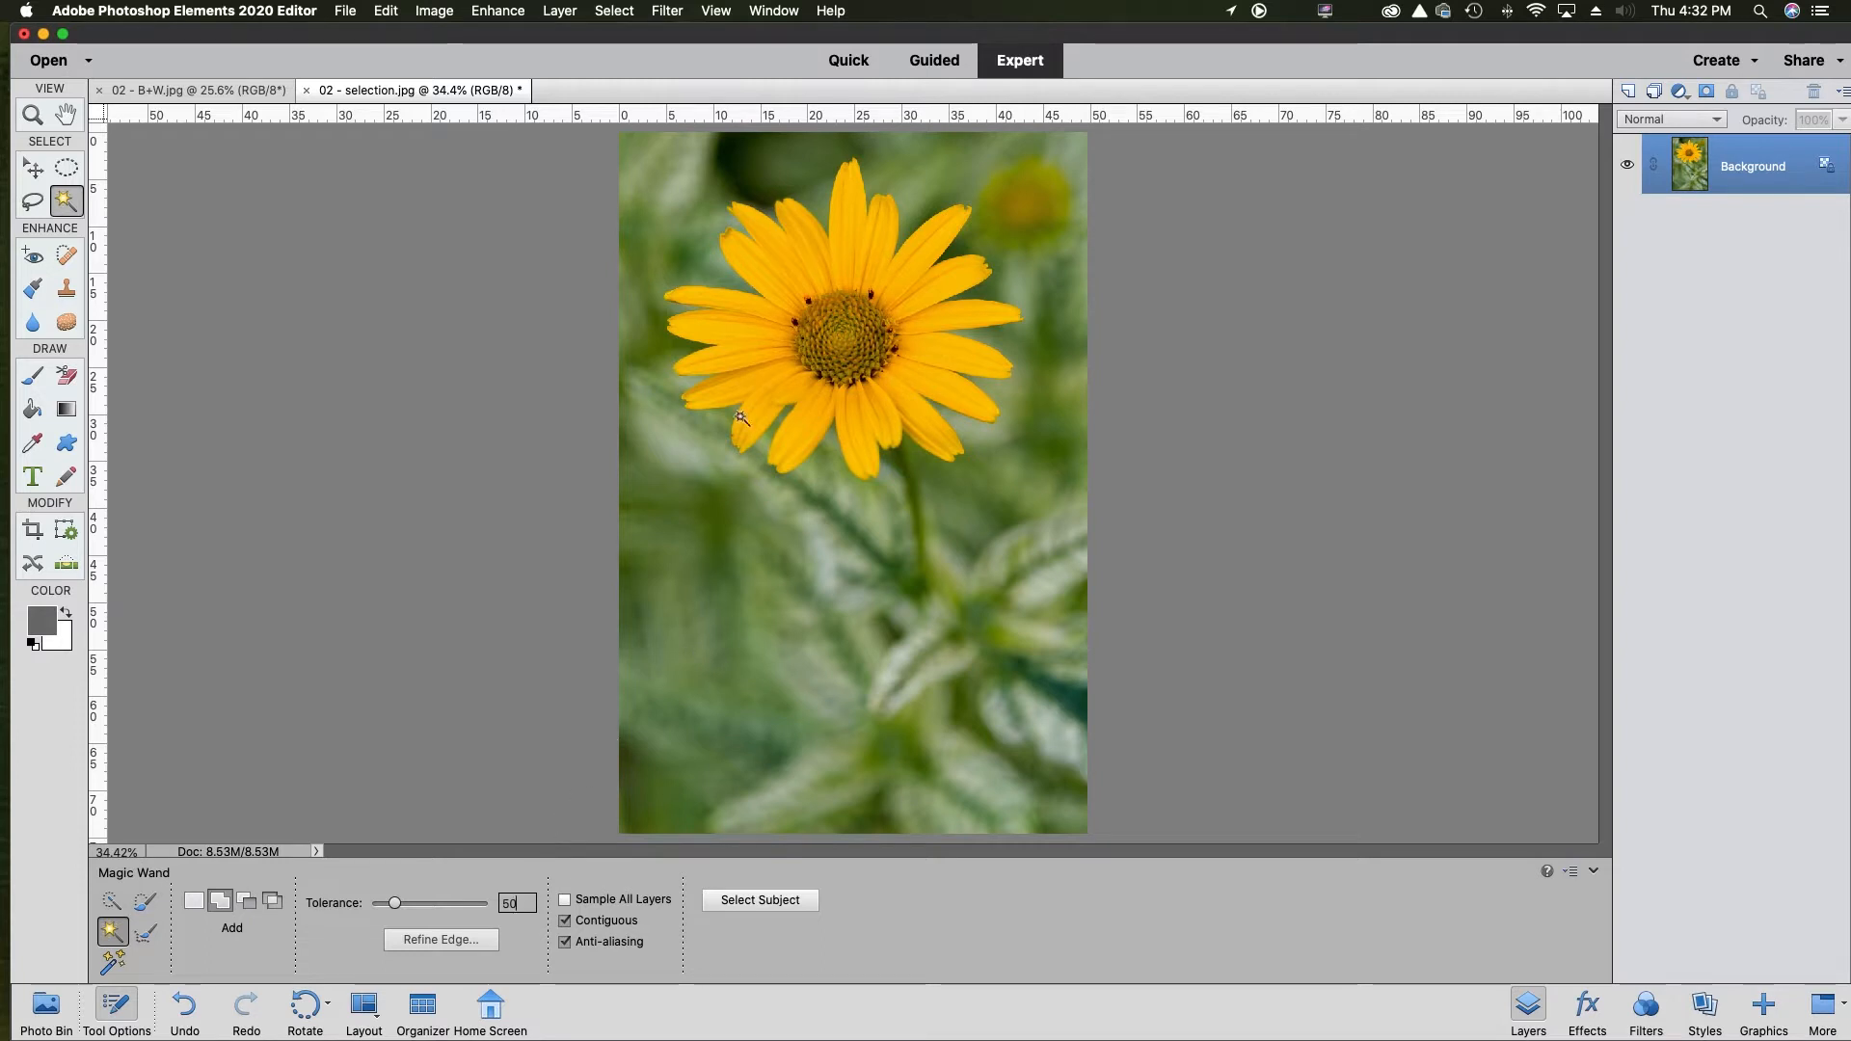
{"action": "left_click", "coordinate": [766, 347]}
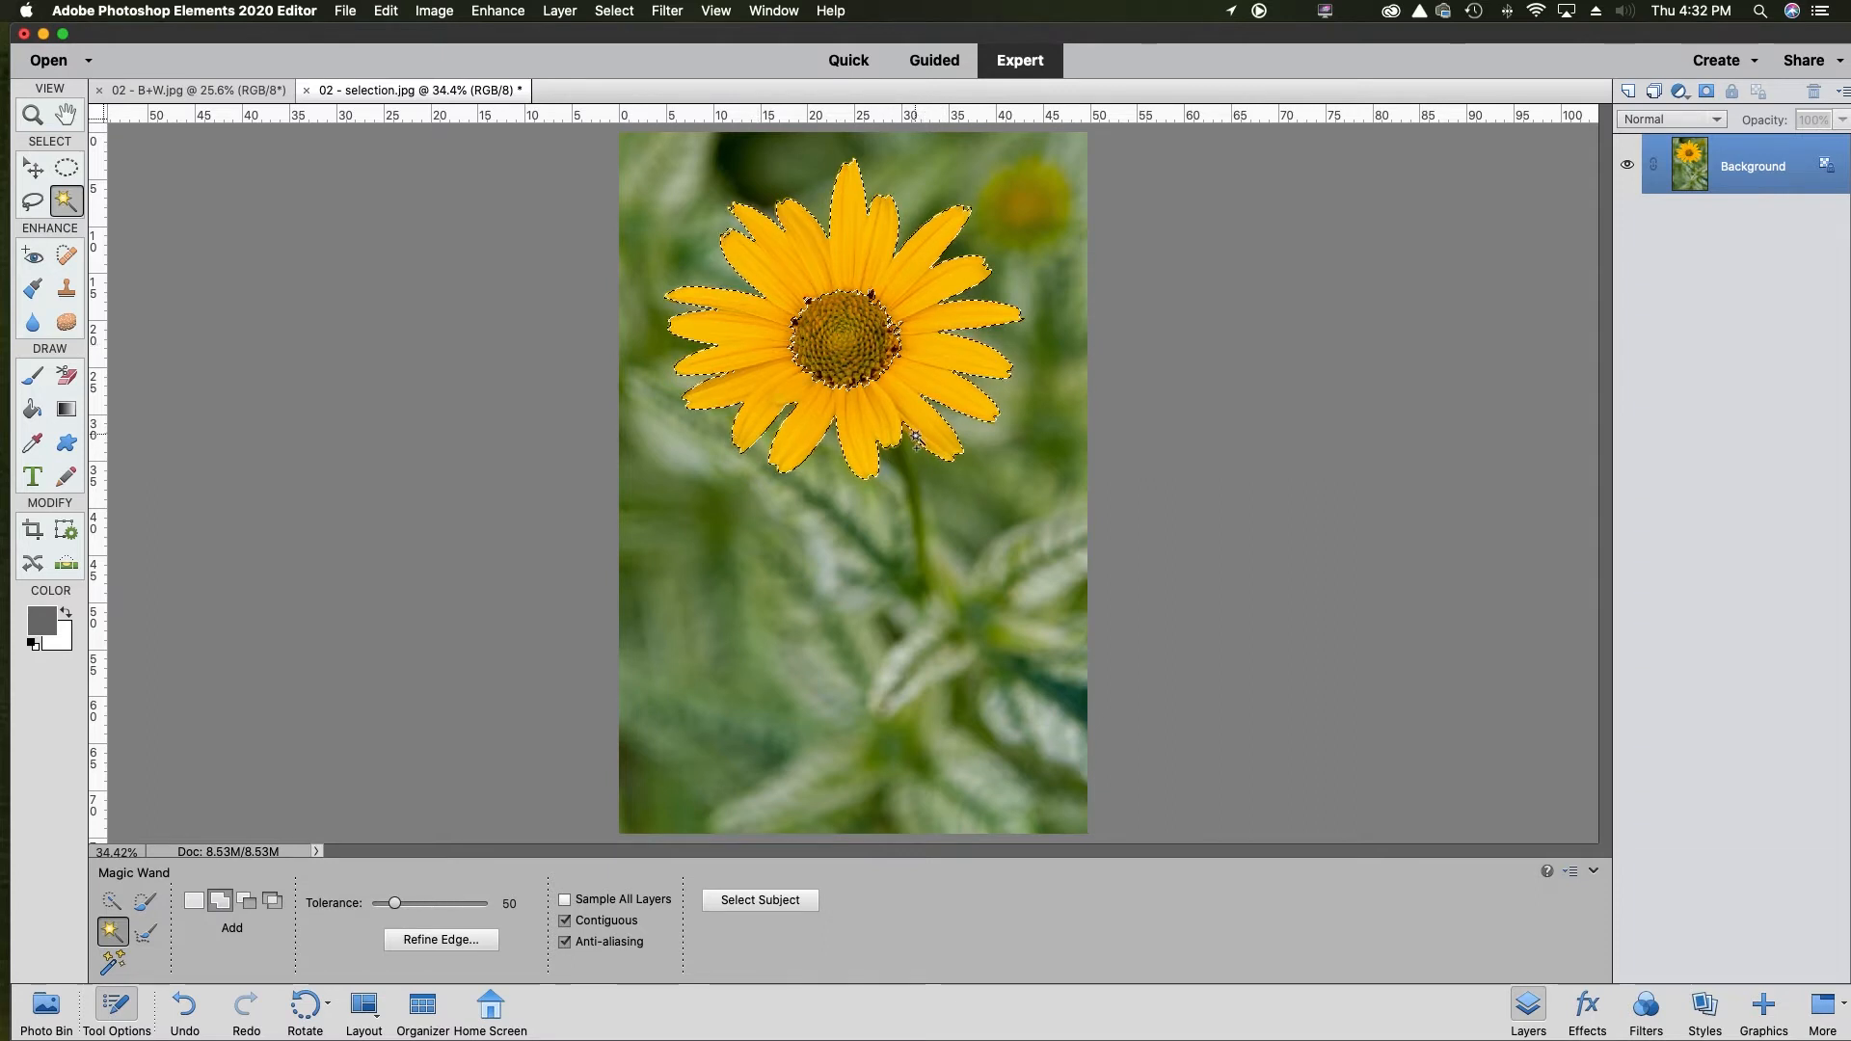
{"action": "left_click", "coordinate": [916, 437]}
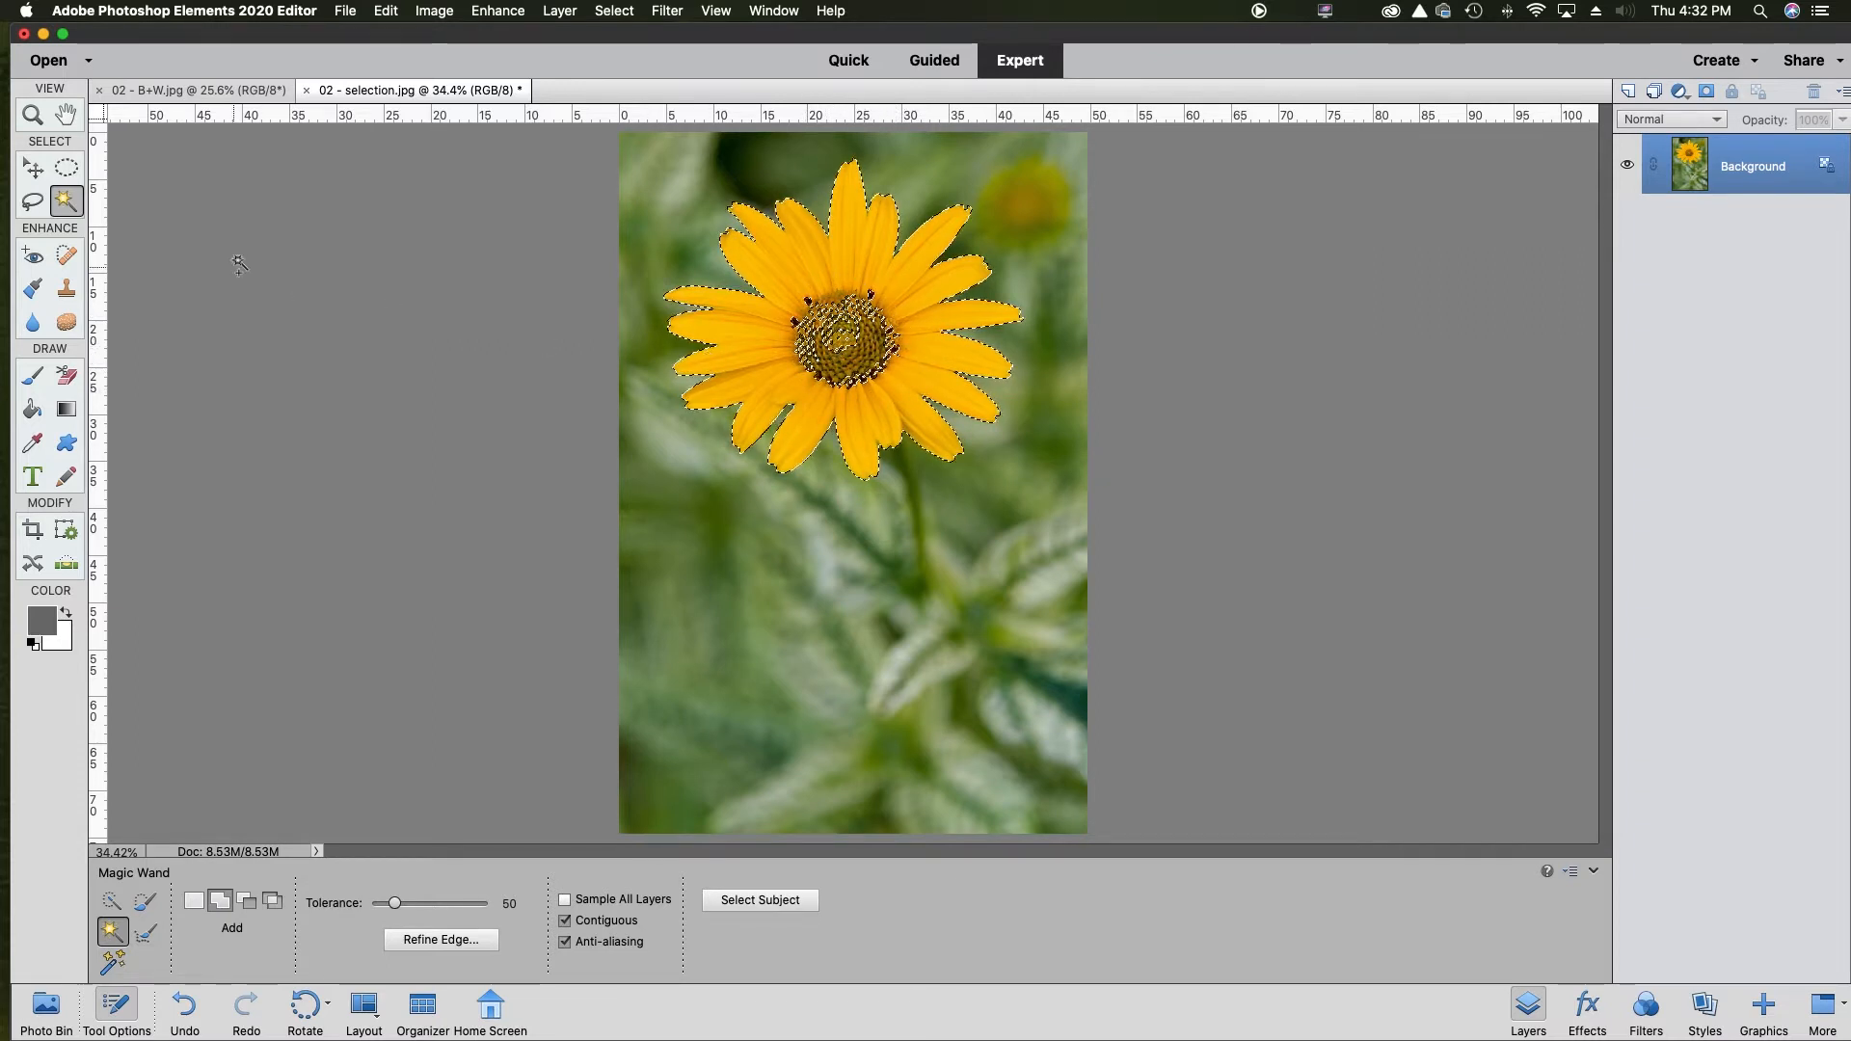
{"action": "left_click", "coordinate": [30, 202]}
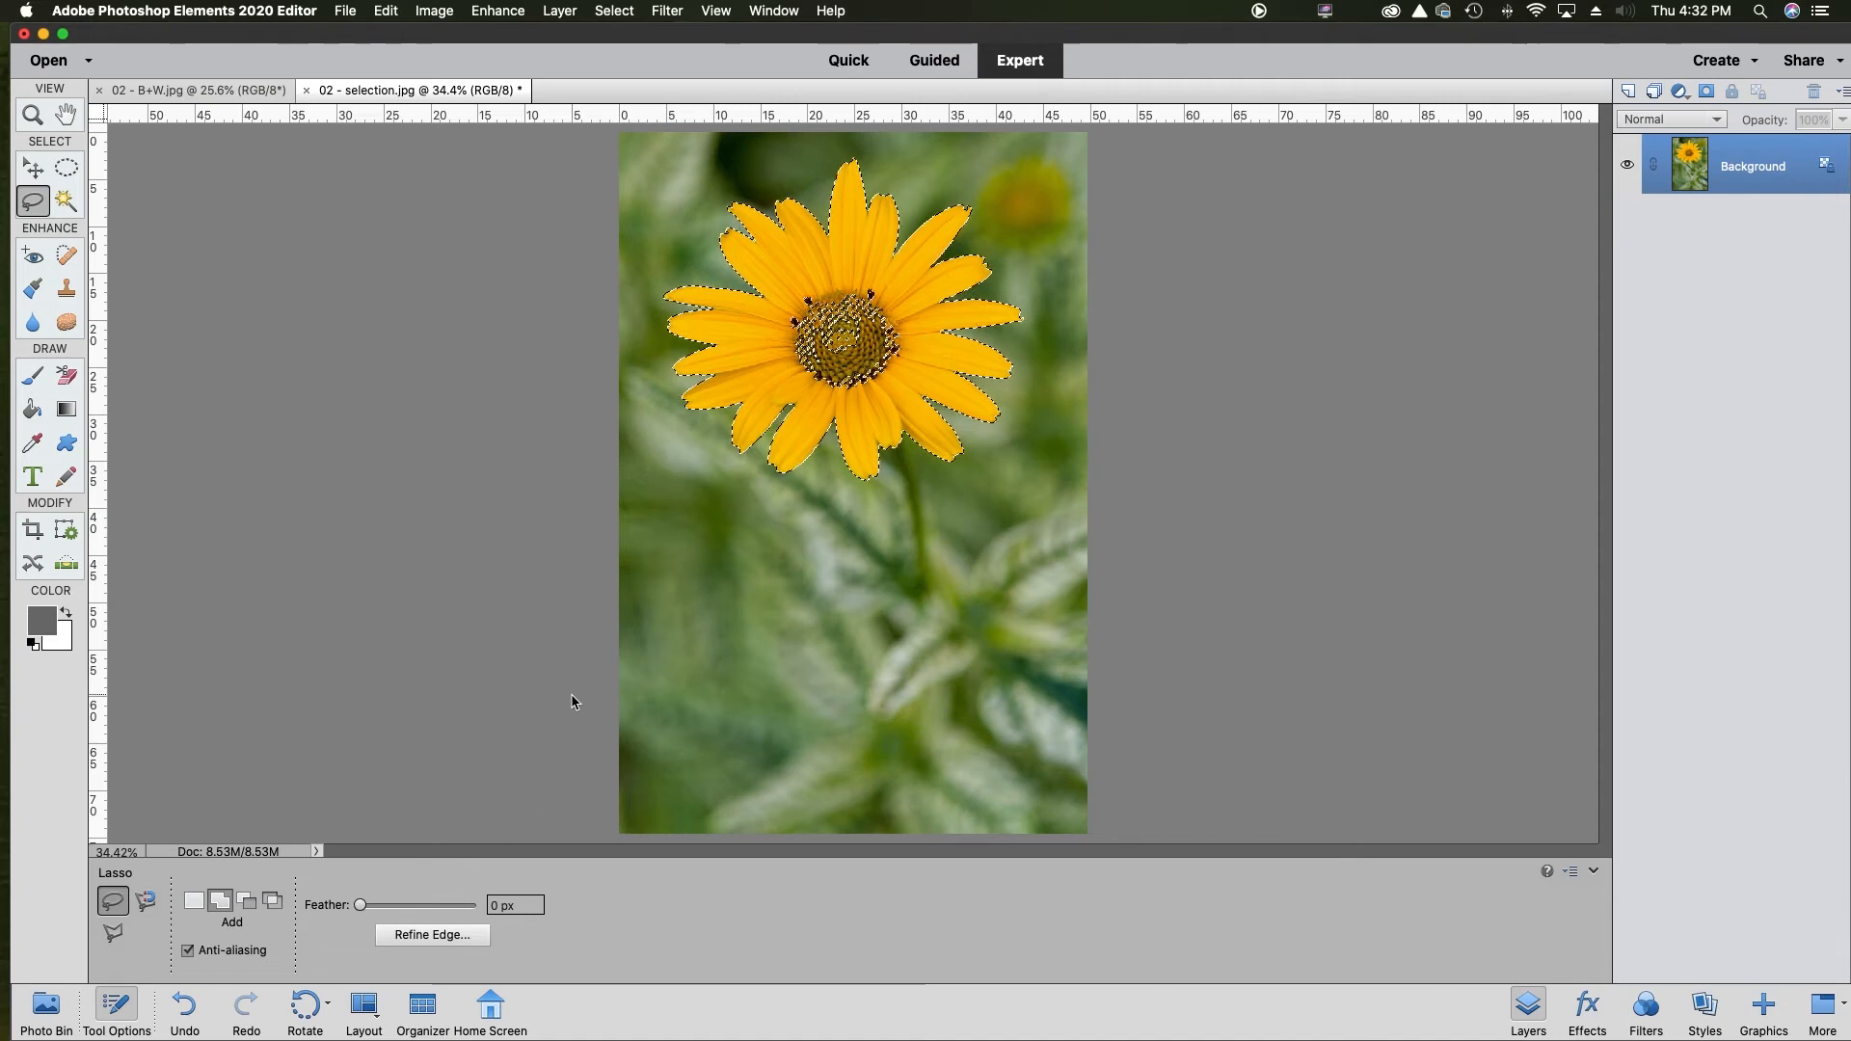
{"action": "mouse_move", "coordinate": [856, 277]}
{"action": "left_mouse_down"}
{"action": "mouse_move", "coordinate": [783, 301]}
{"action": "mouse_move", "coordinate": [786, 356]}
{"action": "mouse_move", "coordinate": [817, 391]}
{"action": "mouse_move", "coordinate": [892, 406]}
{"action": "mouse_move", "coordinate": [922, 379]}
{"action": "mouse_move", "coordinate": [920, 292]}
{"action": "mouse_move", "coordinate": [854, 275]}
{"action": "left_mouse_up"}
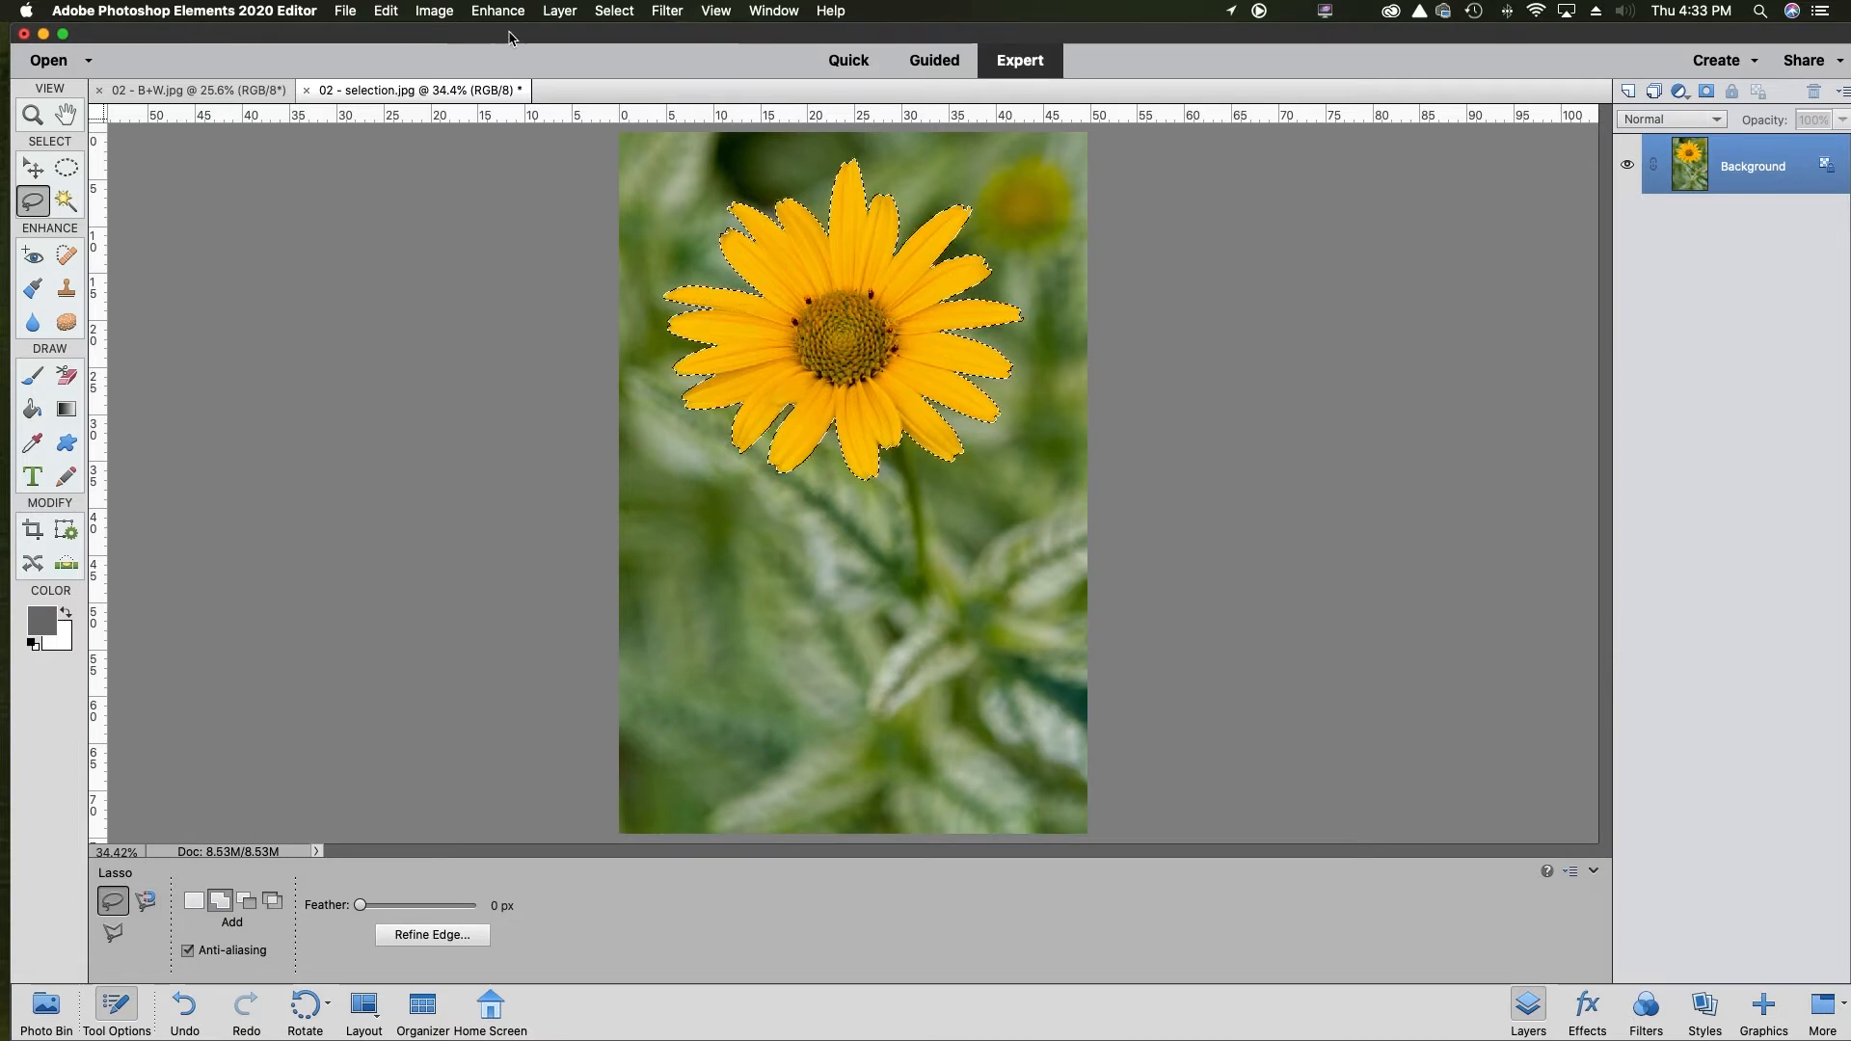
Feather the flower selection by 2 pixels and invert it to select the background.
{"action": "left_click", "coordinate": [610, 12]}
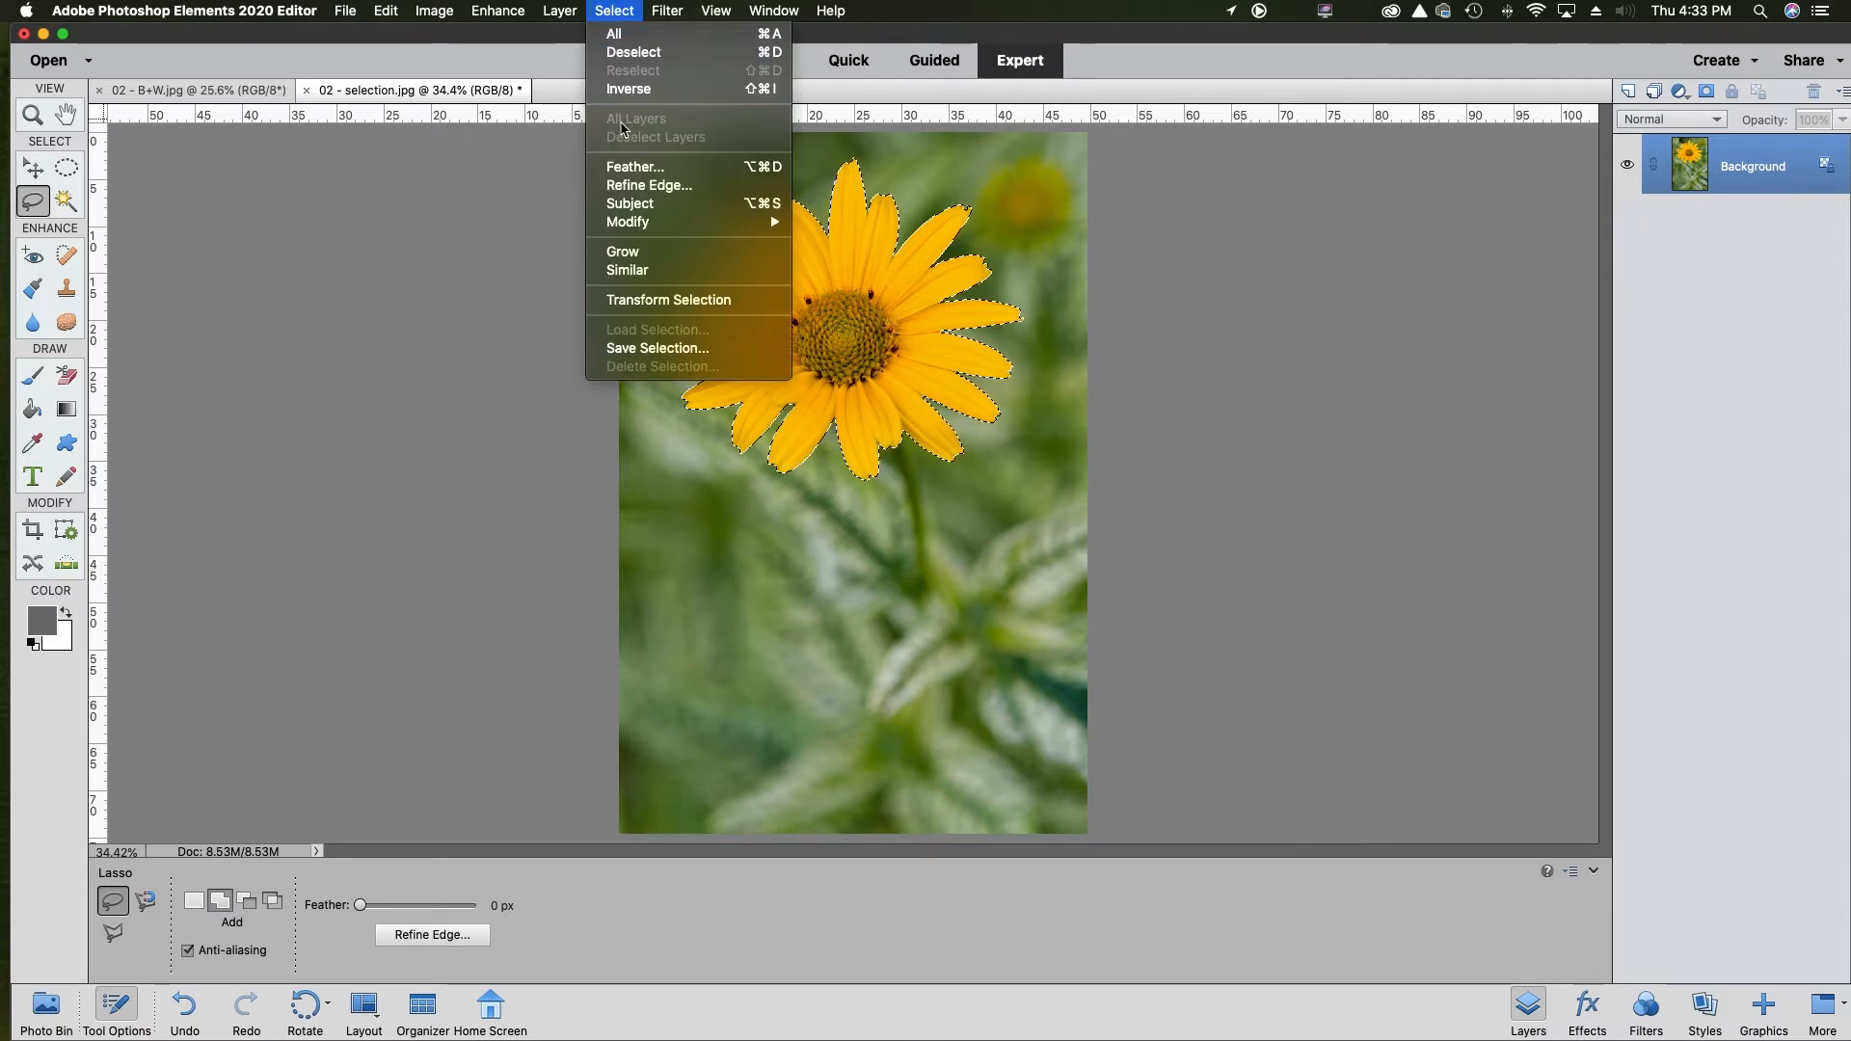
{"action": "left_click", "coordinate": [633, 168]}
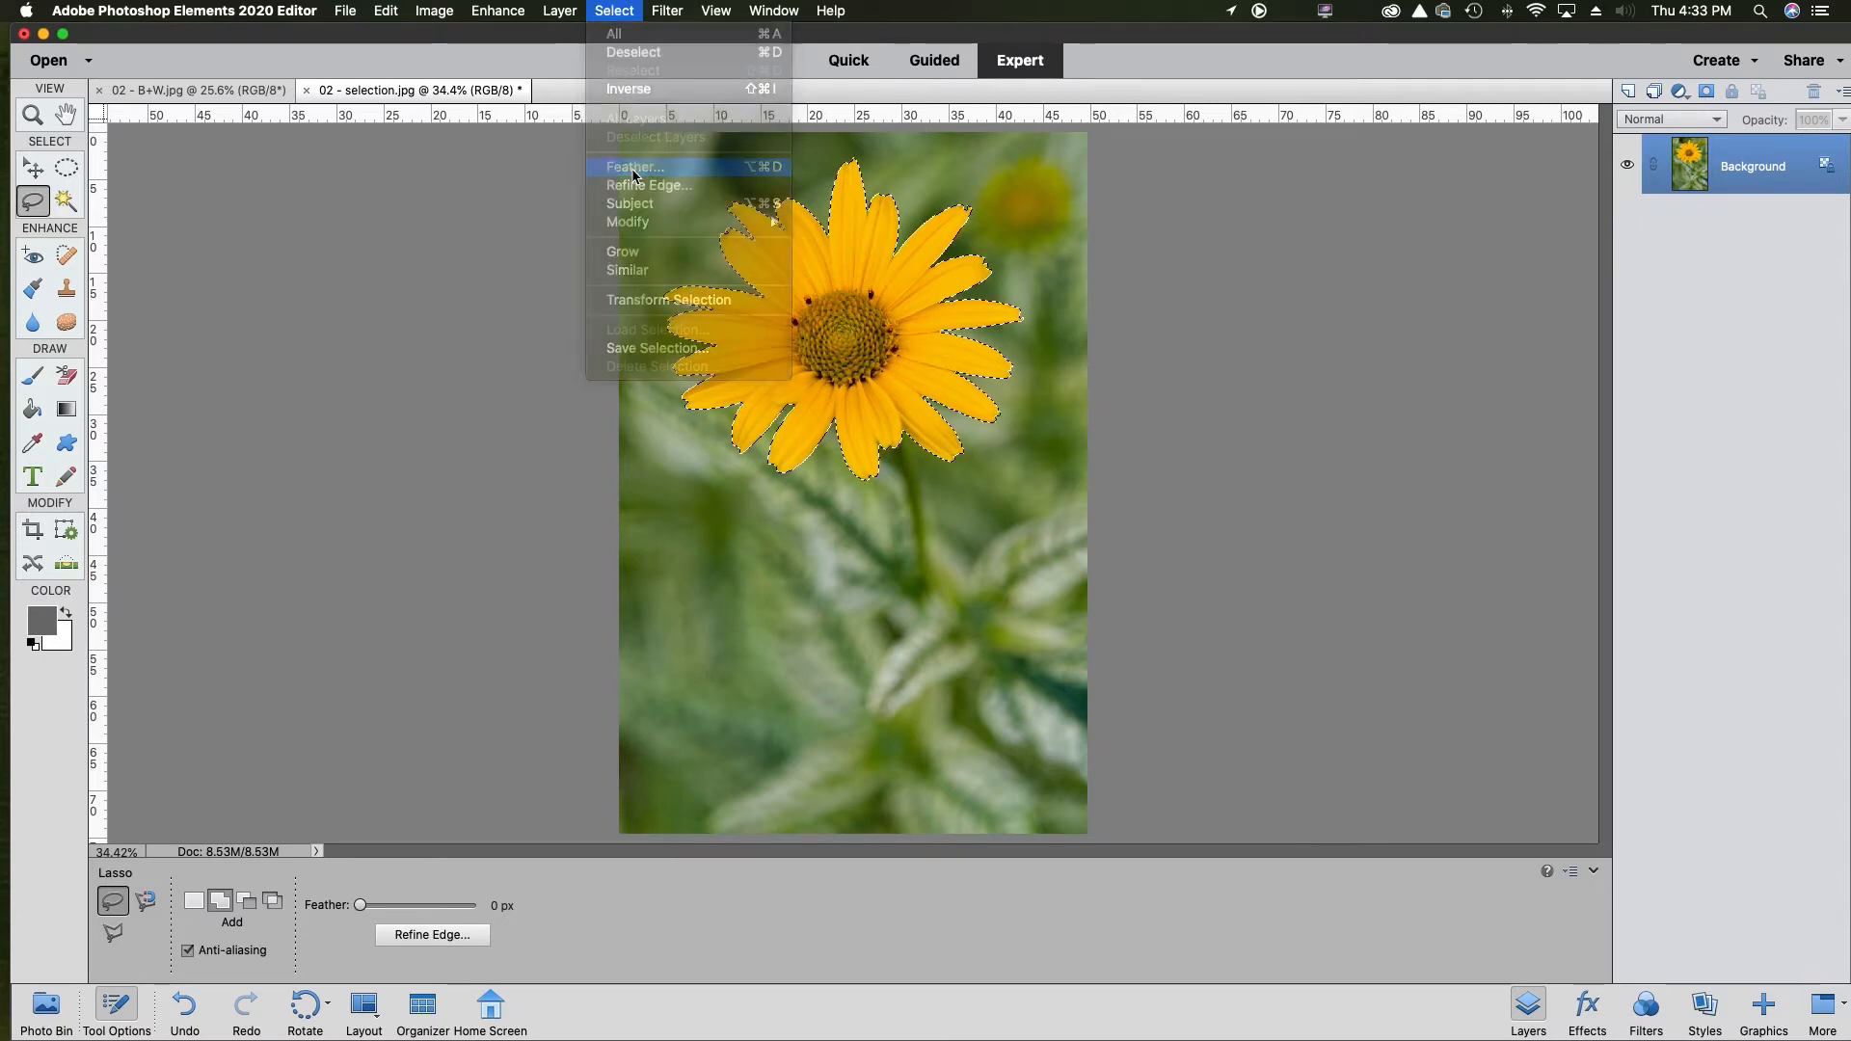
{"action": "left_click_drag", "start_coordinate": [813, 460], "coordinate": [1134, 349]}
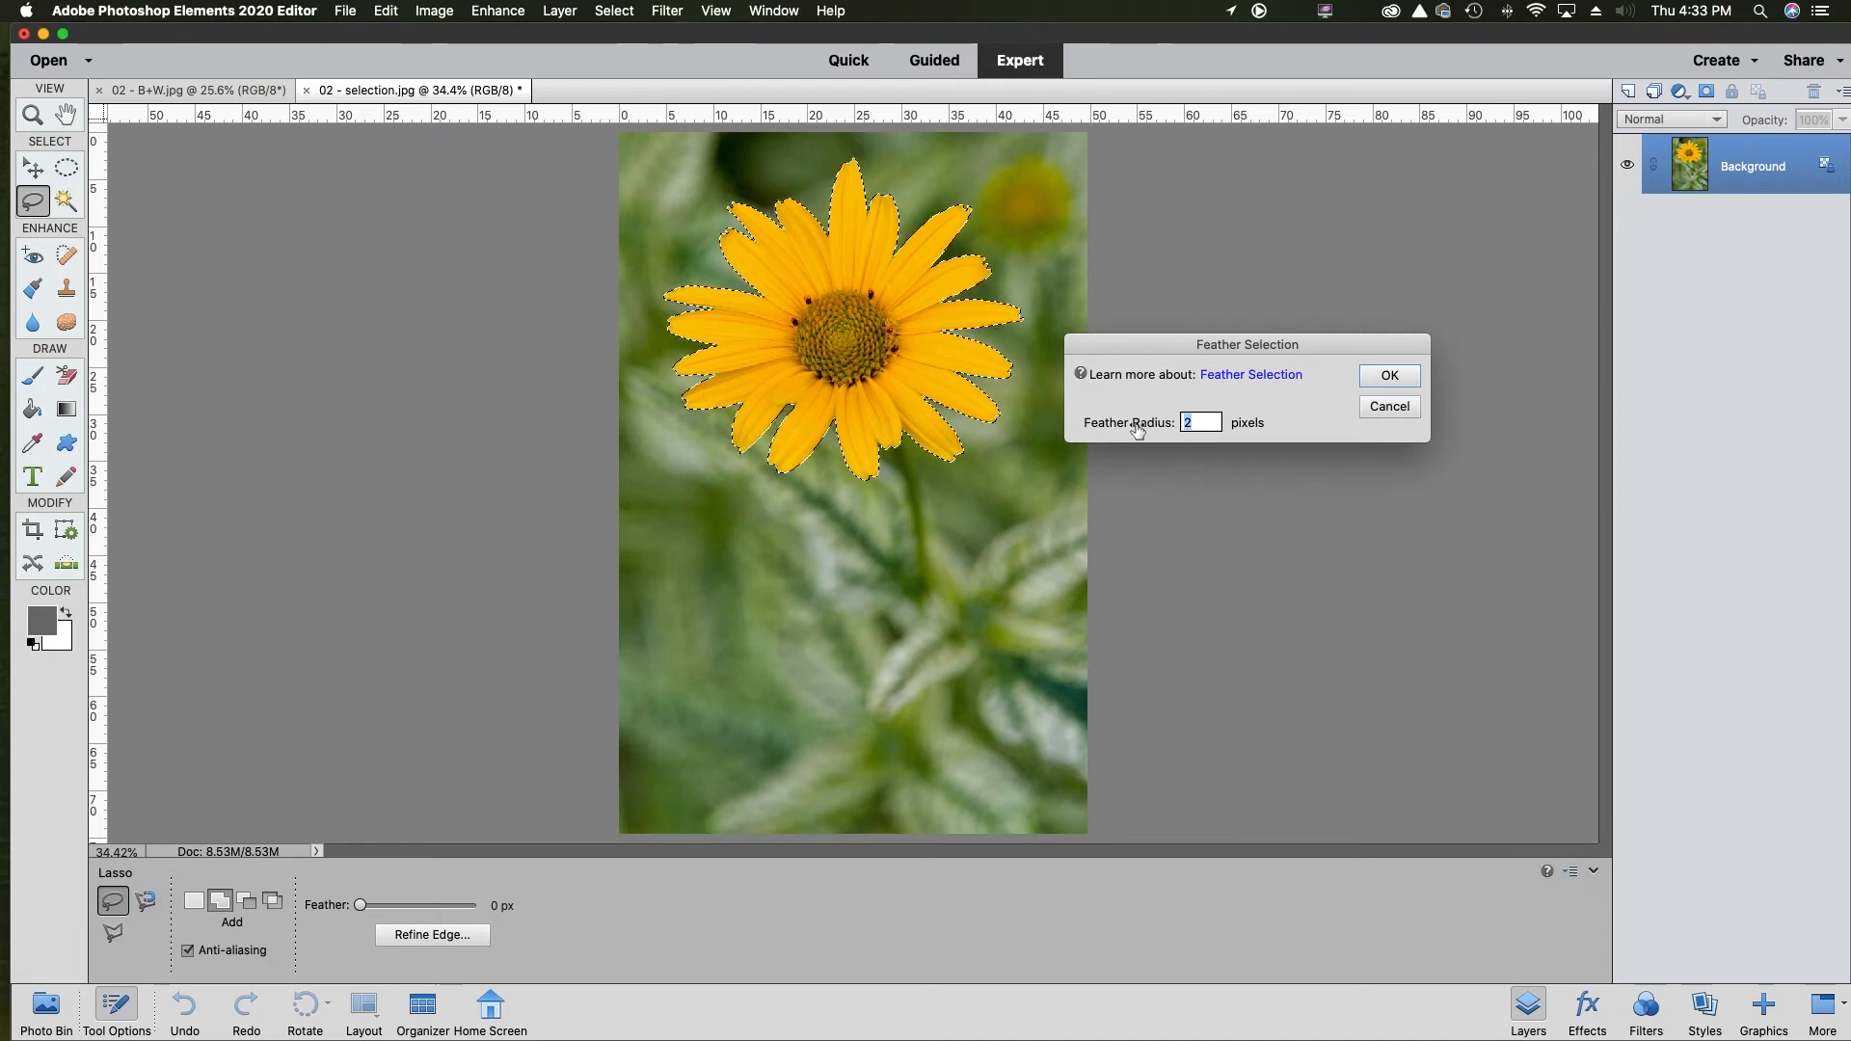
{"action": "double_click", "coordinate": [1188, 423]}
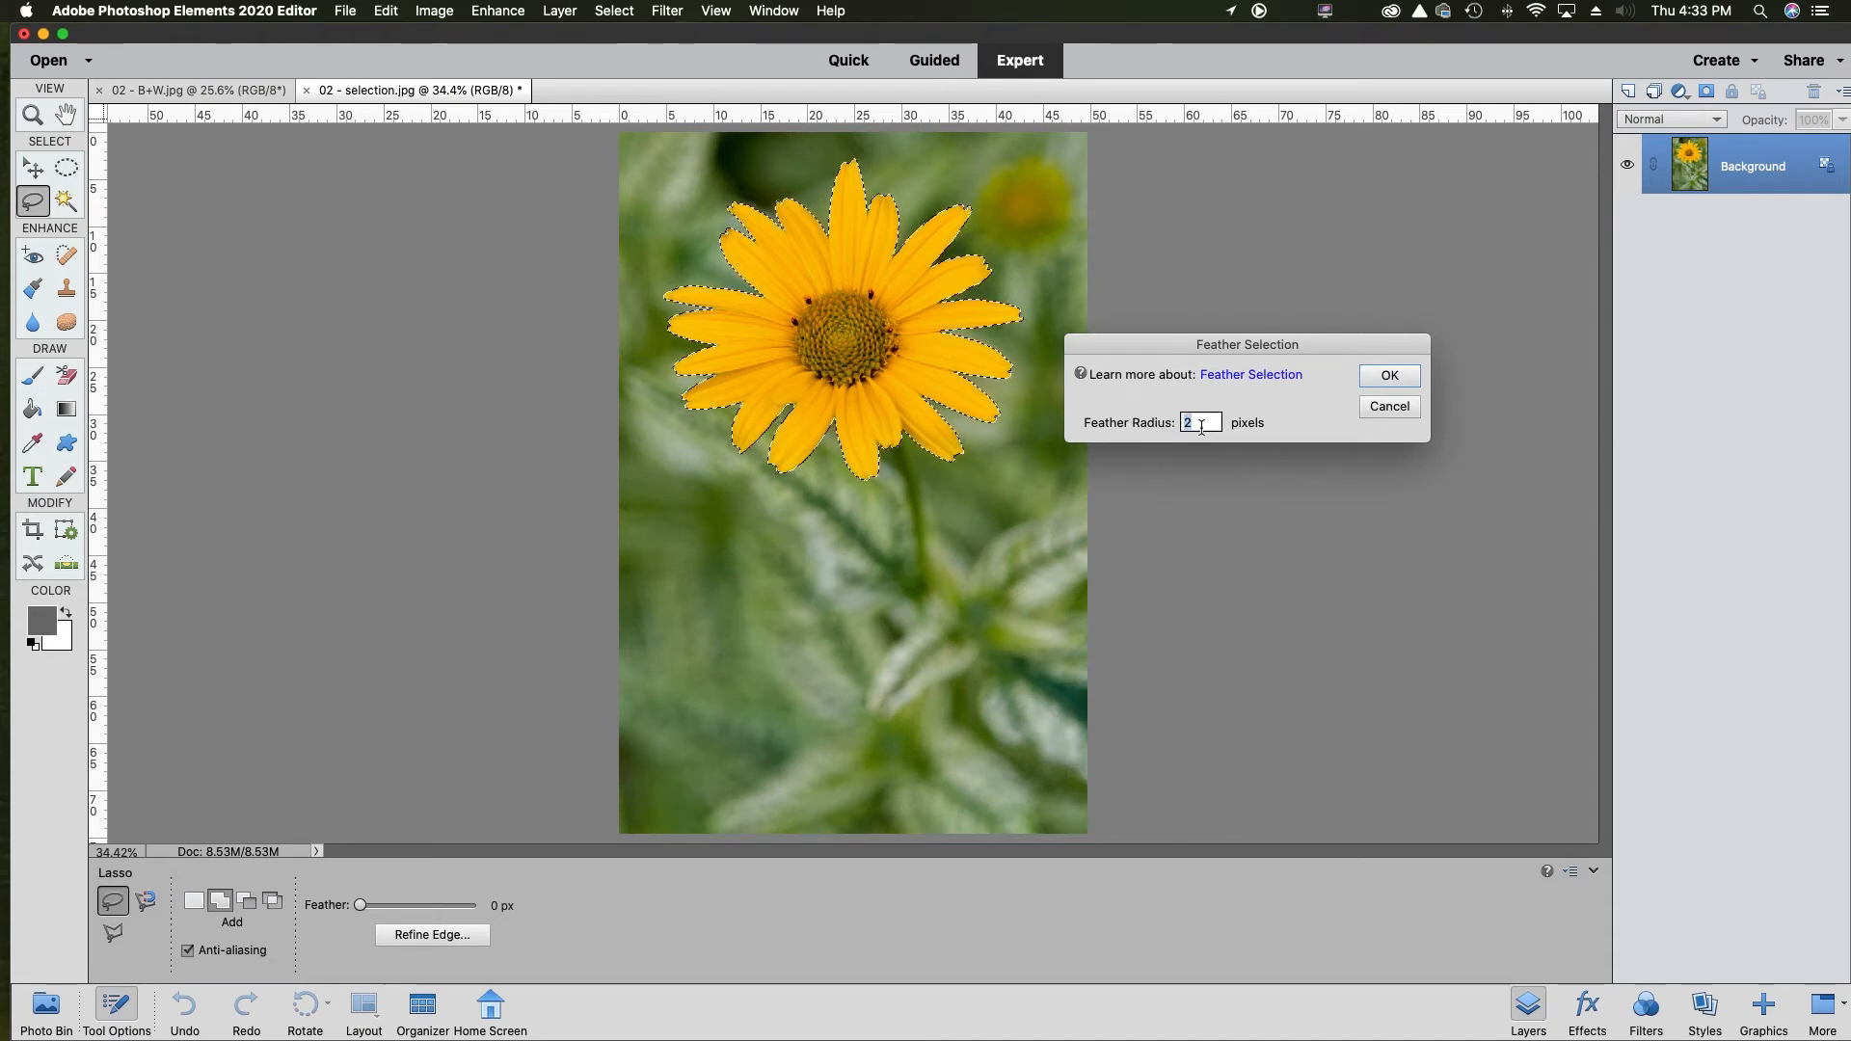
{"action": "left_click", "coordinate": [1388, 382]}
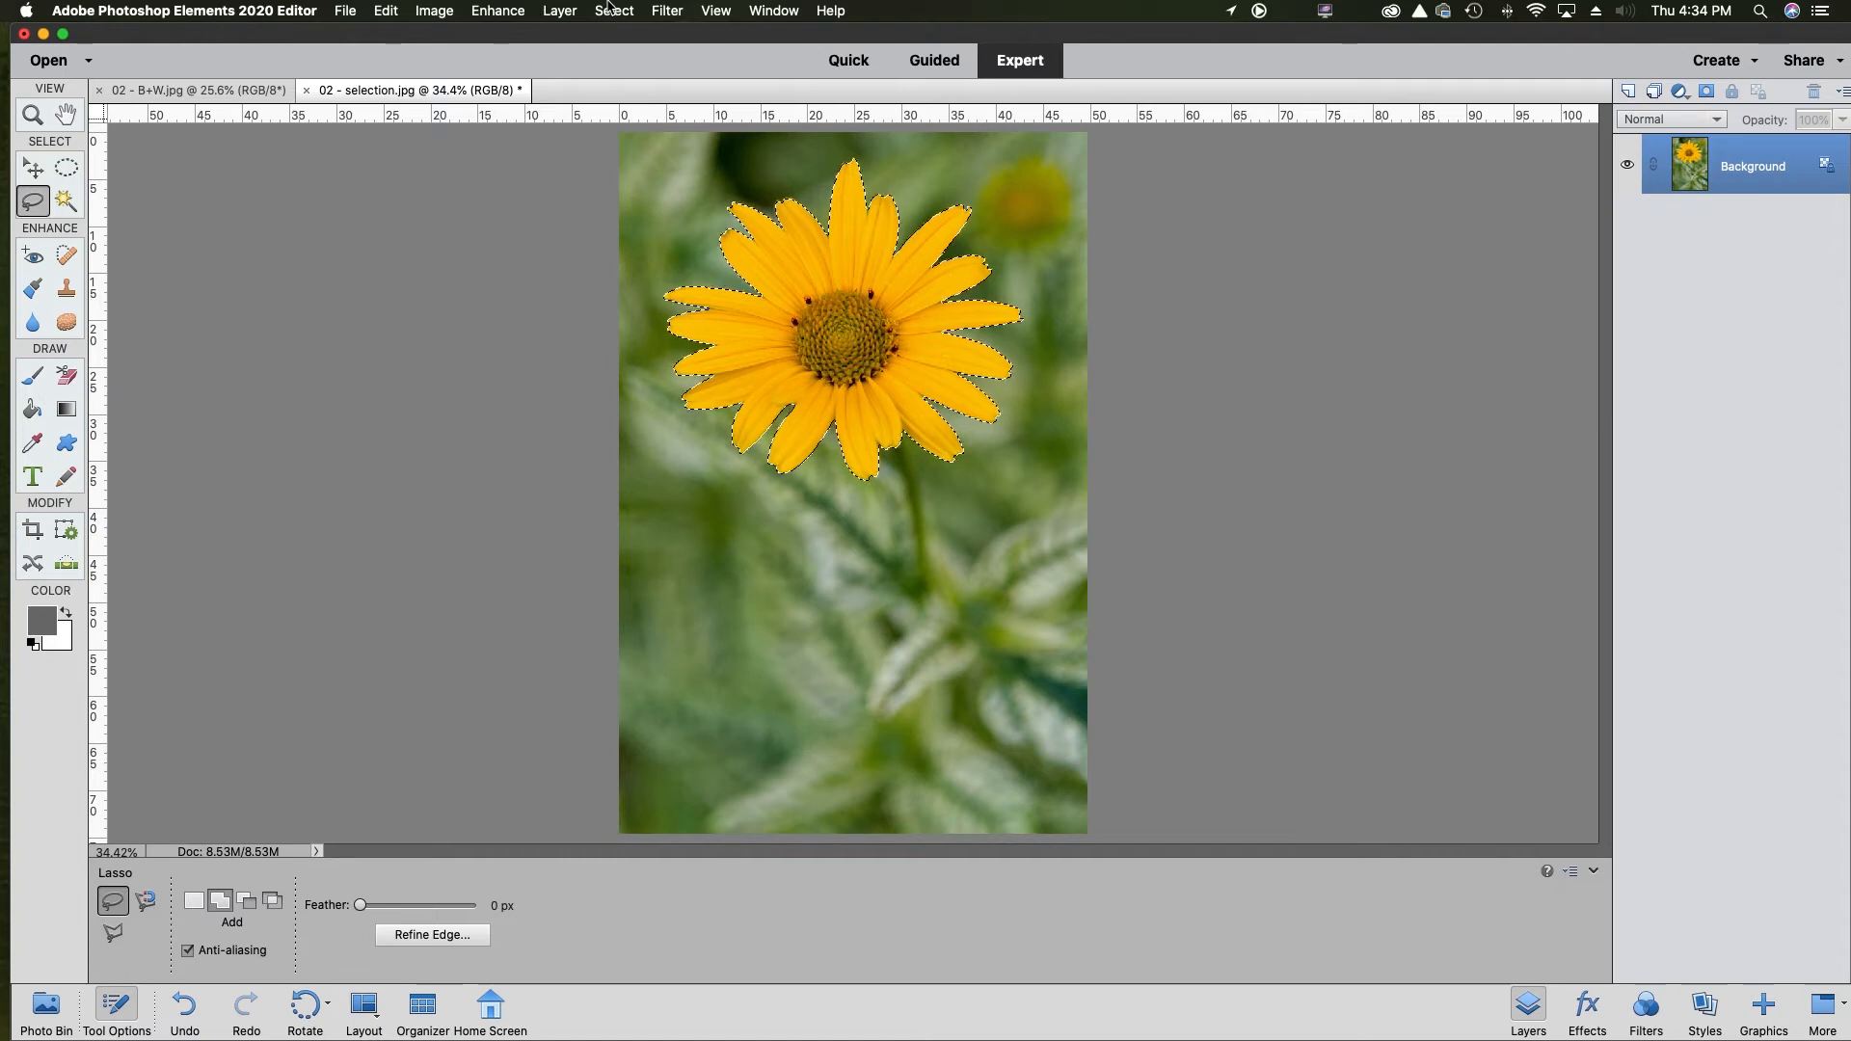
{"action": "left_click", "coordinate": [609, 10]}
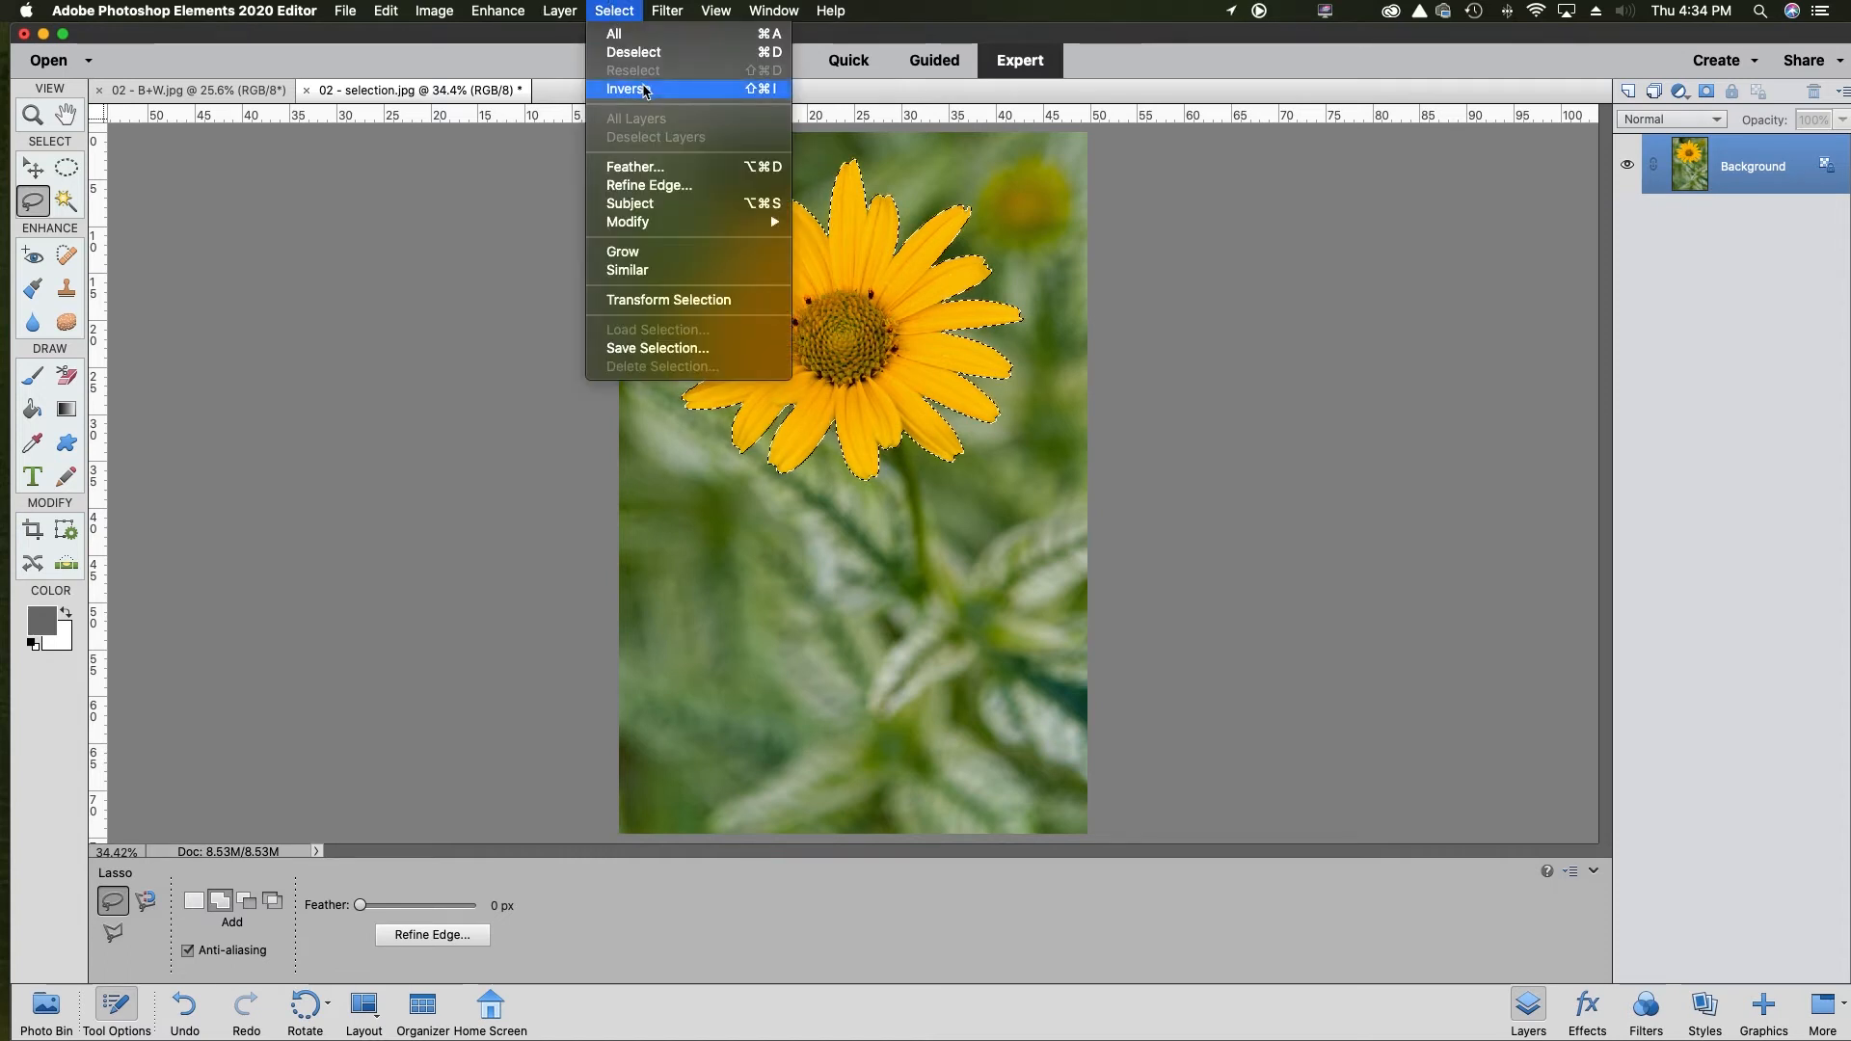
{"action": "left_click", "coordinate": [646, 89]}
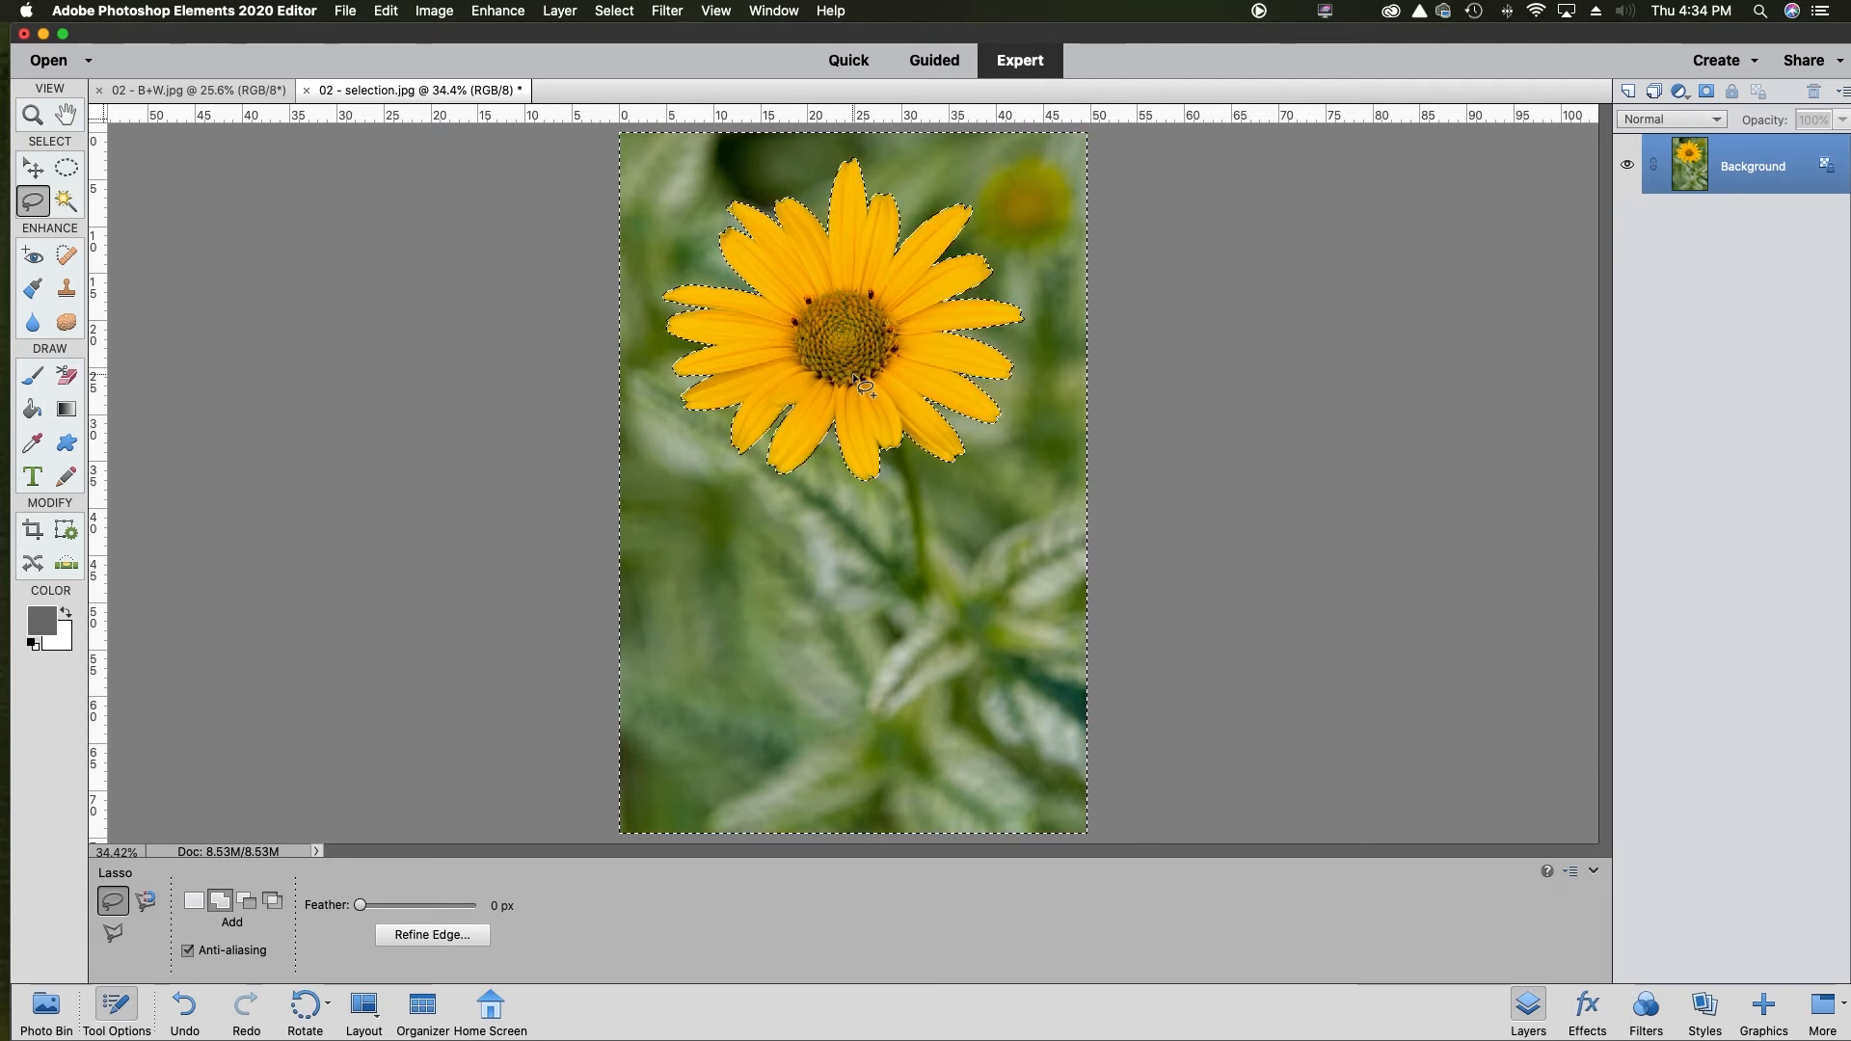
Apply Remove Color to the selected background and clear the selection.
{"action": "left_click", "coordinate": [490, 14]}
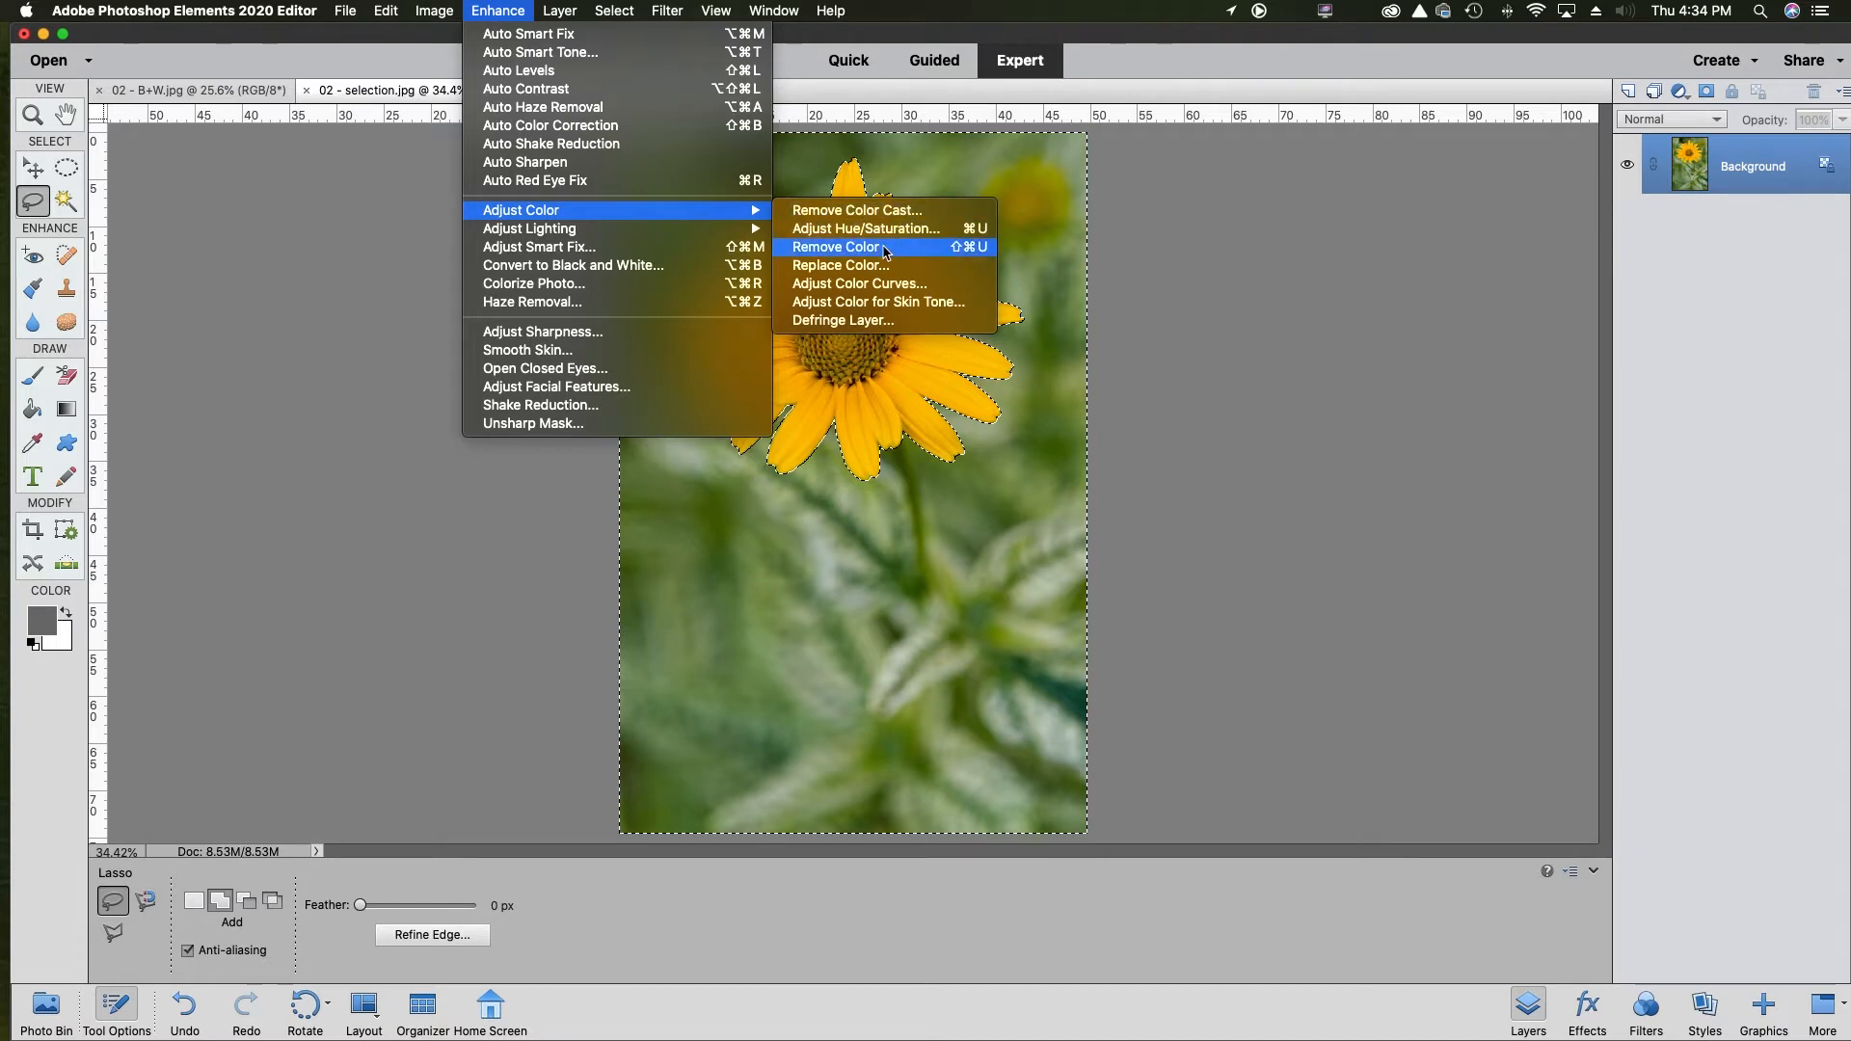
{"action": "left_click", "coordinate": [835, 247]}
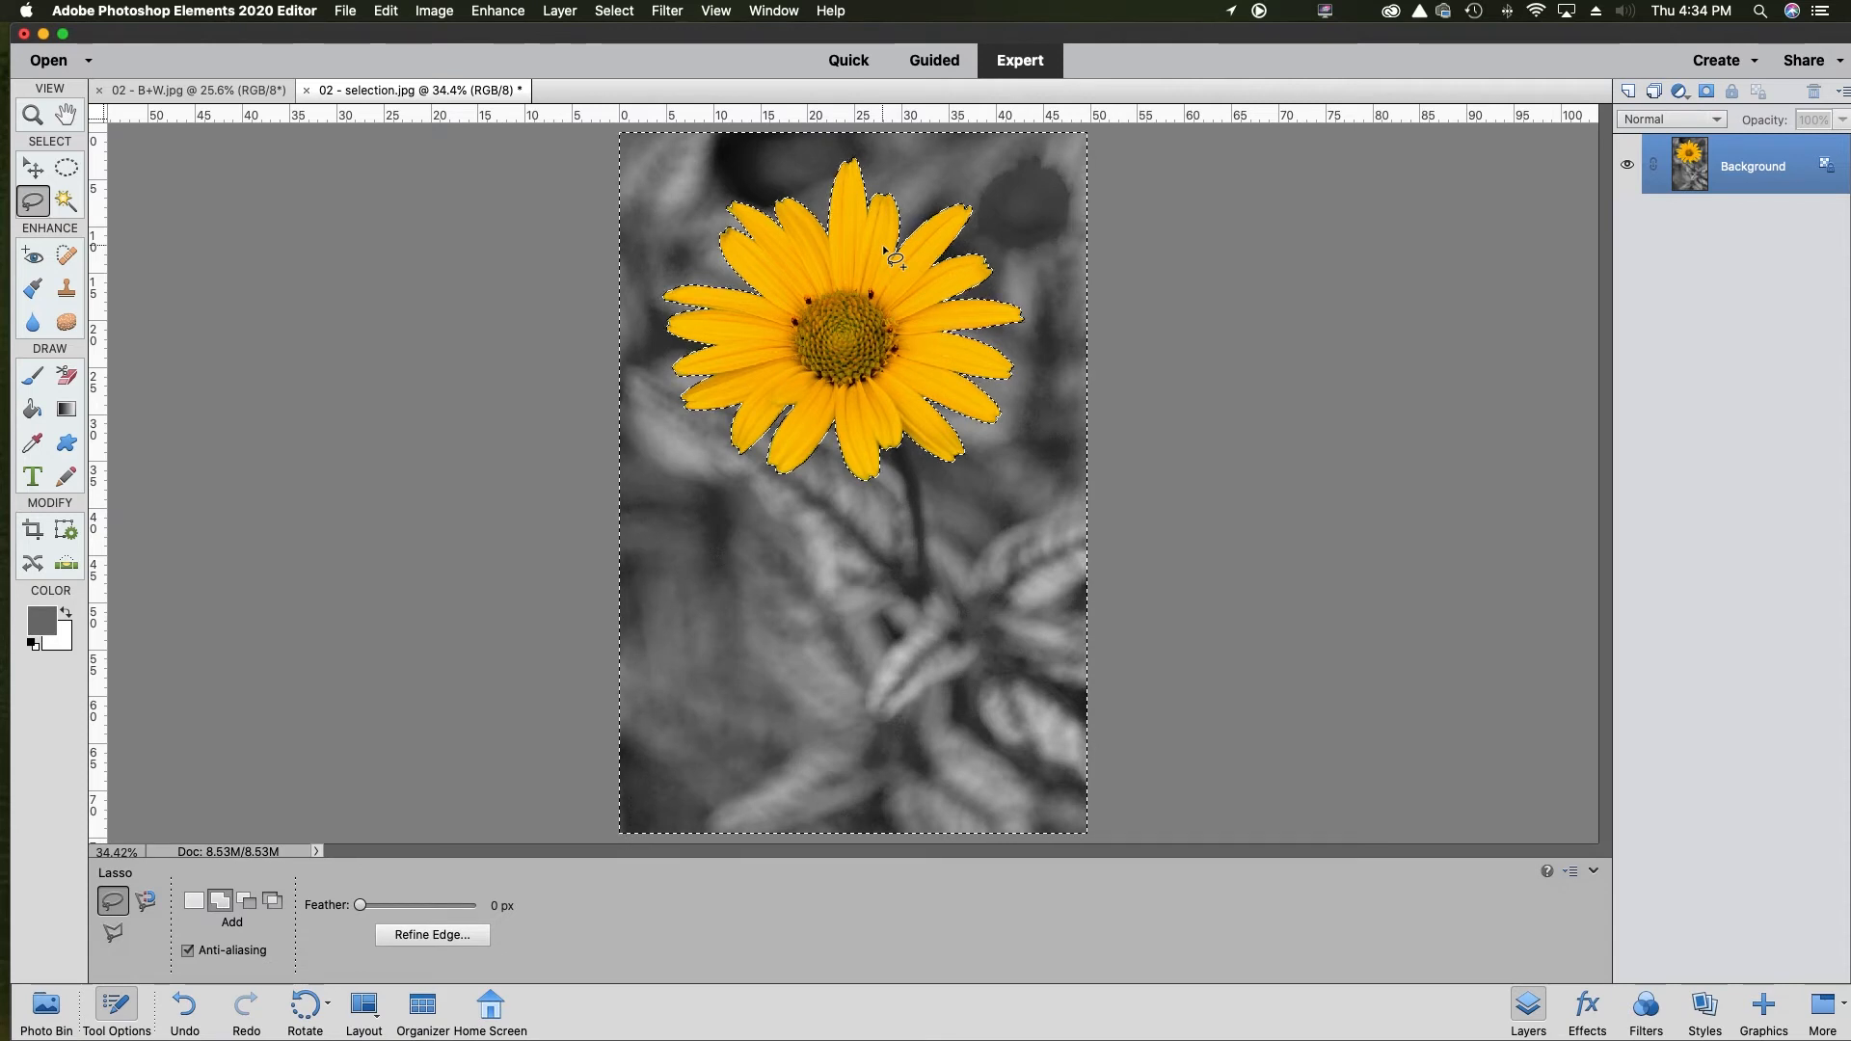
{"action": "left_click", "coordinate": [613, 11]}
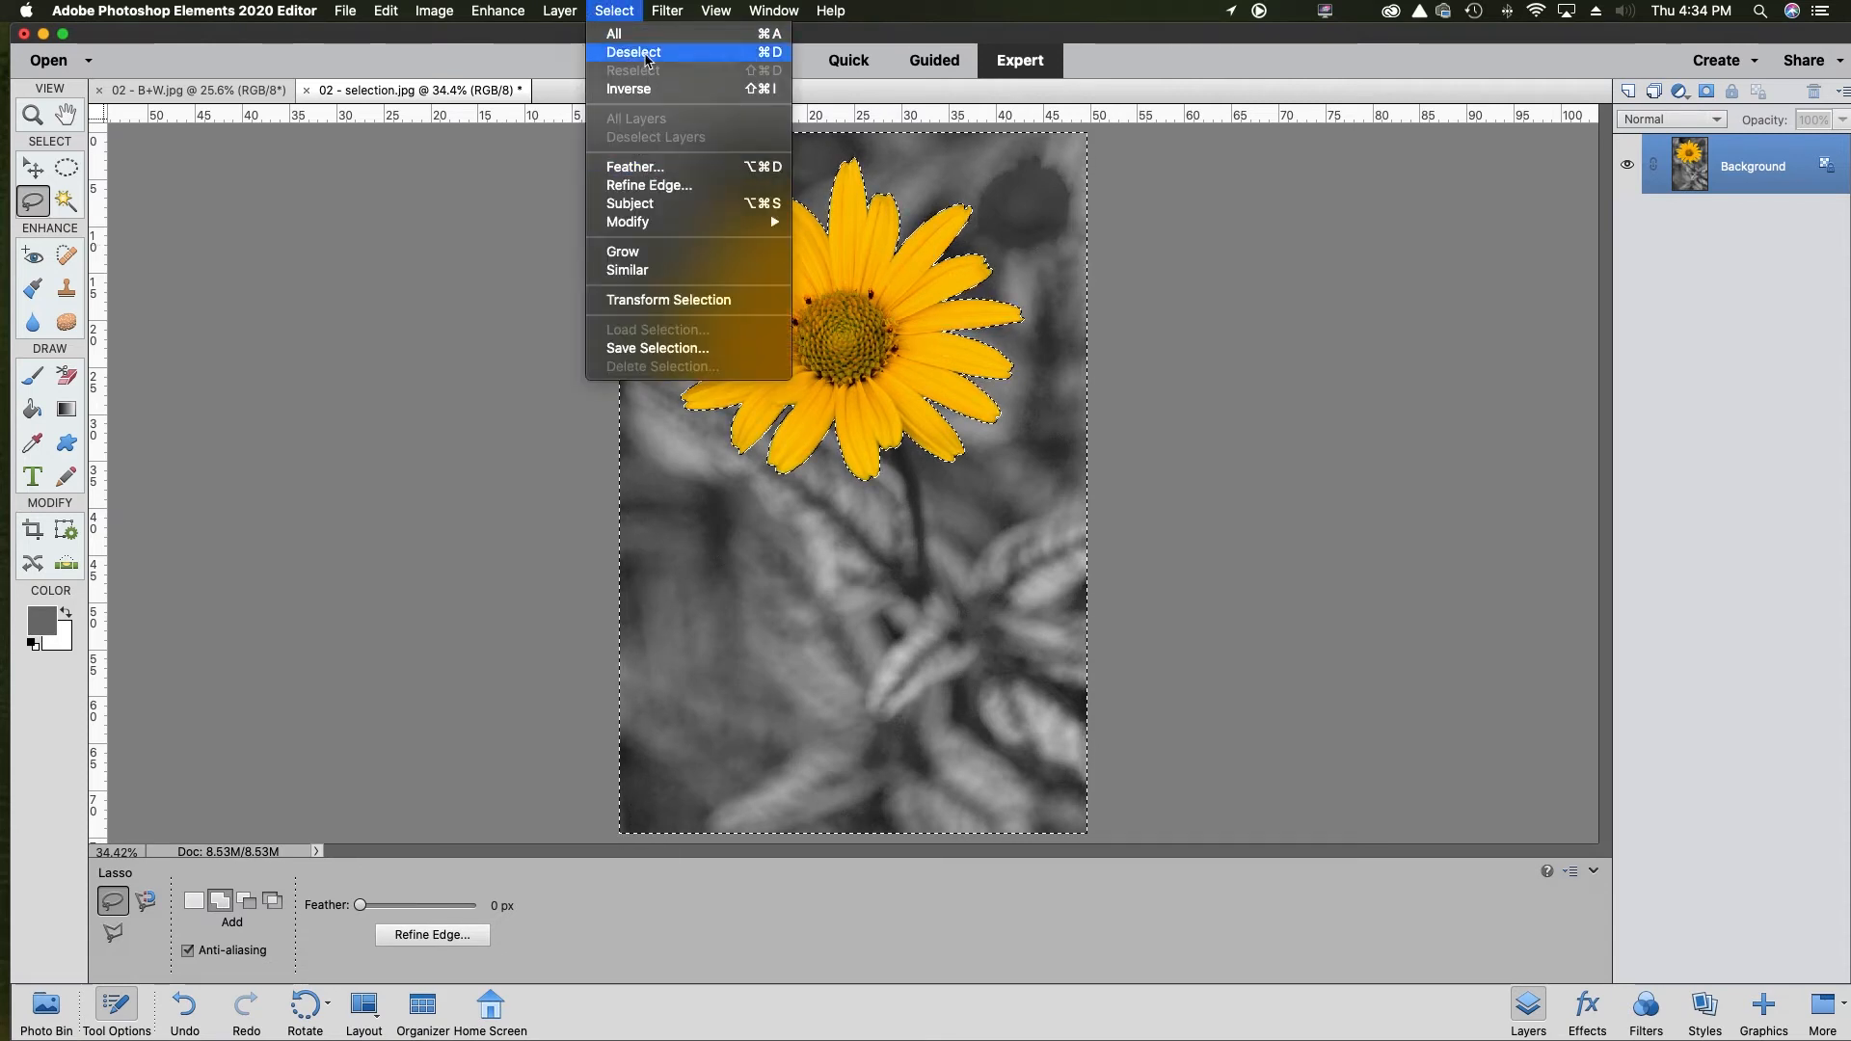
{"action": "left_click", "coordinate": [646, 52]}
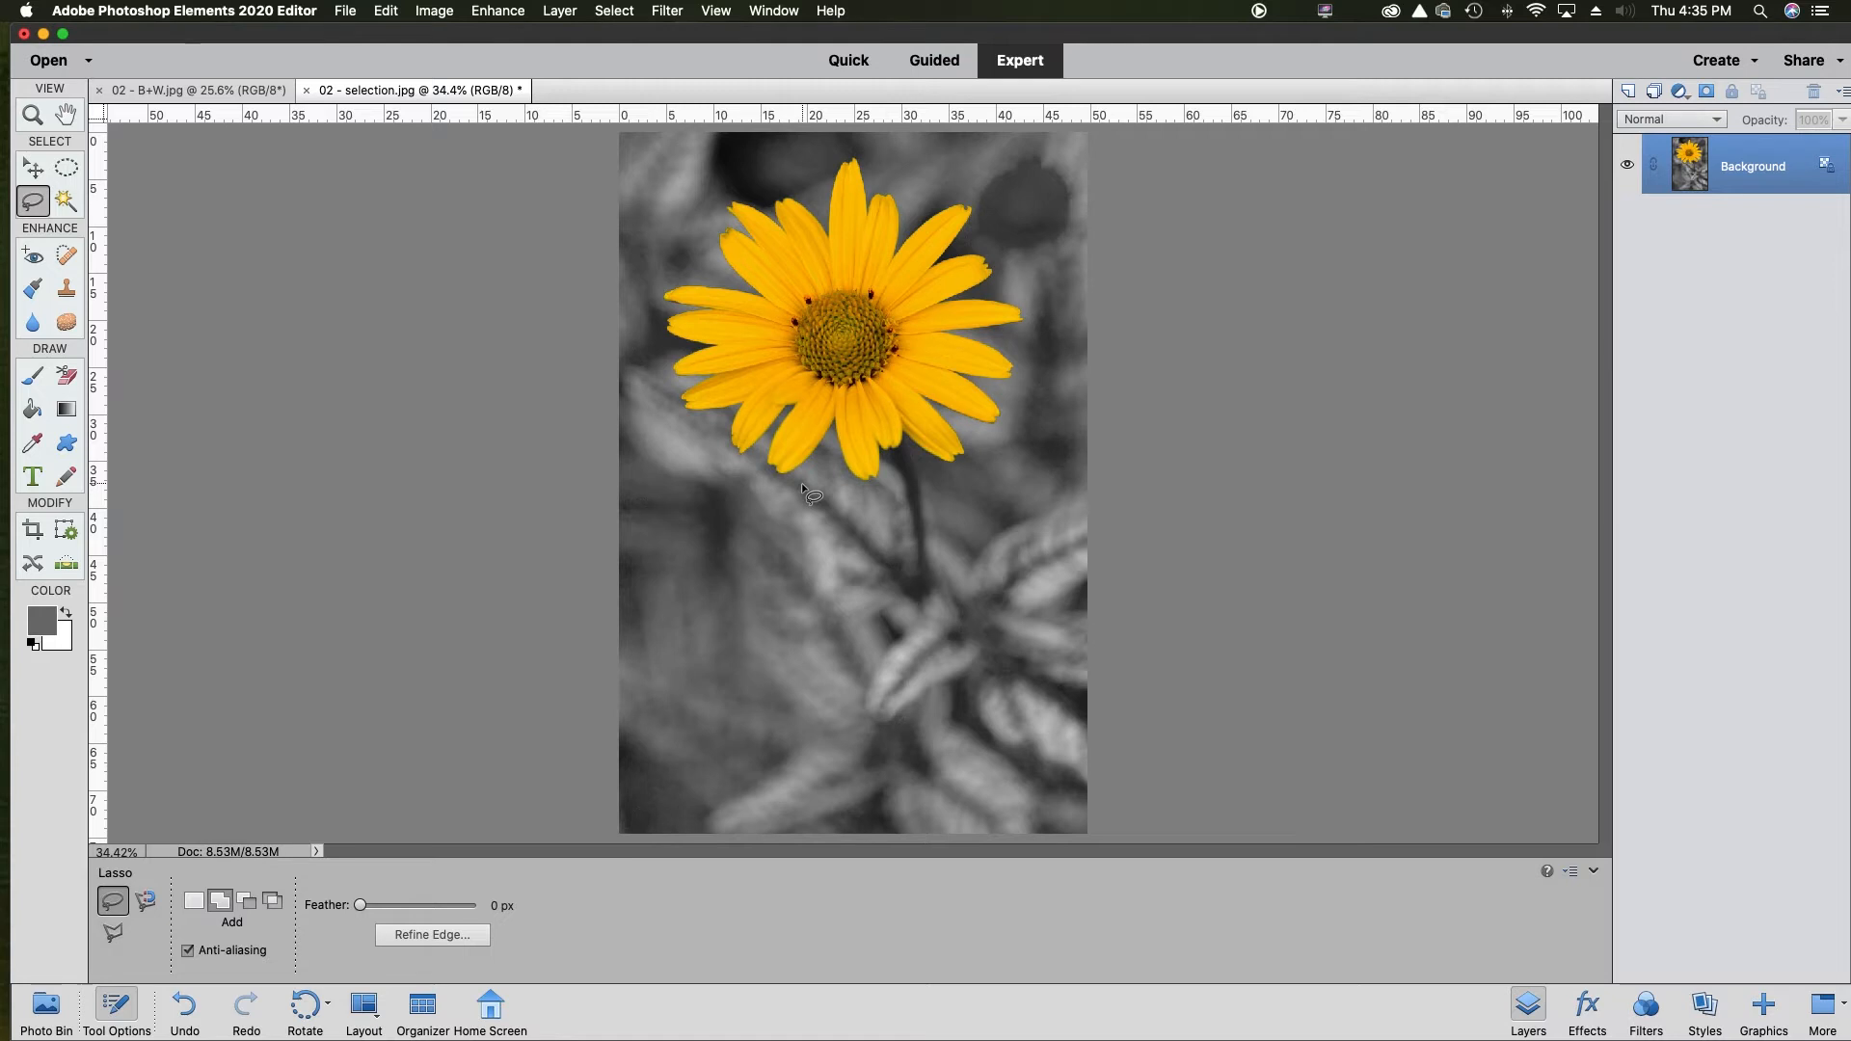
Undo the deselection and the color removal on the background.
{"action": "key", "text": "super+z"}
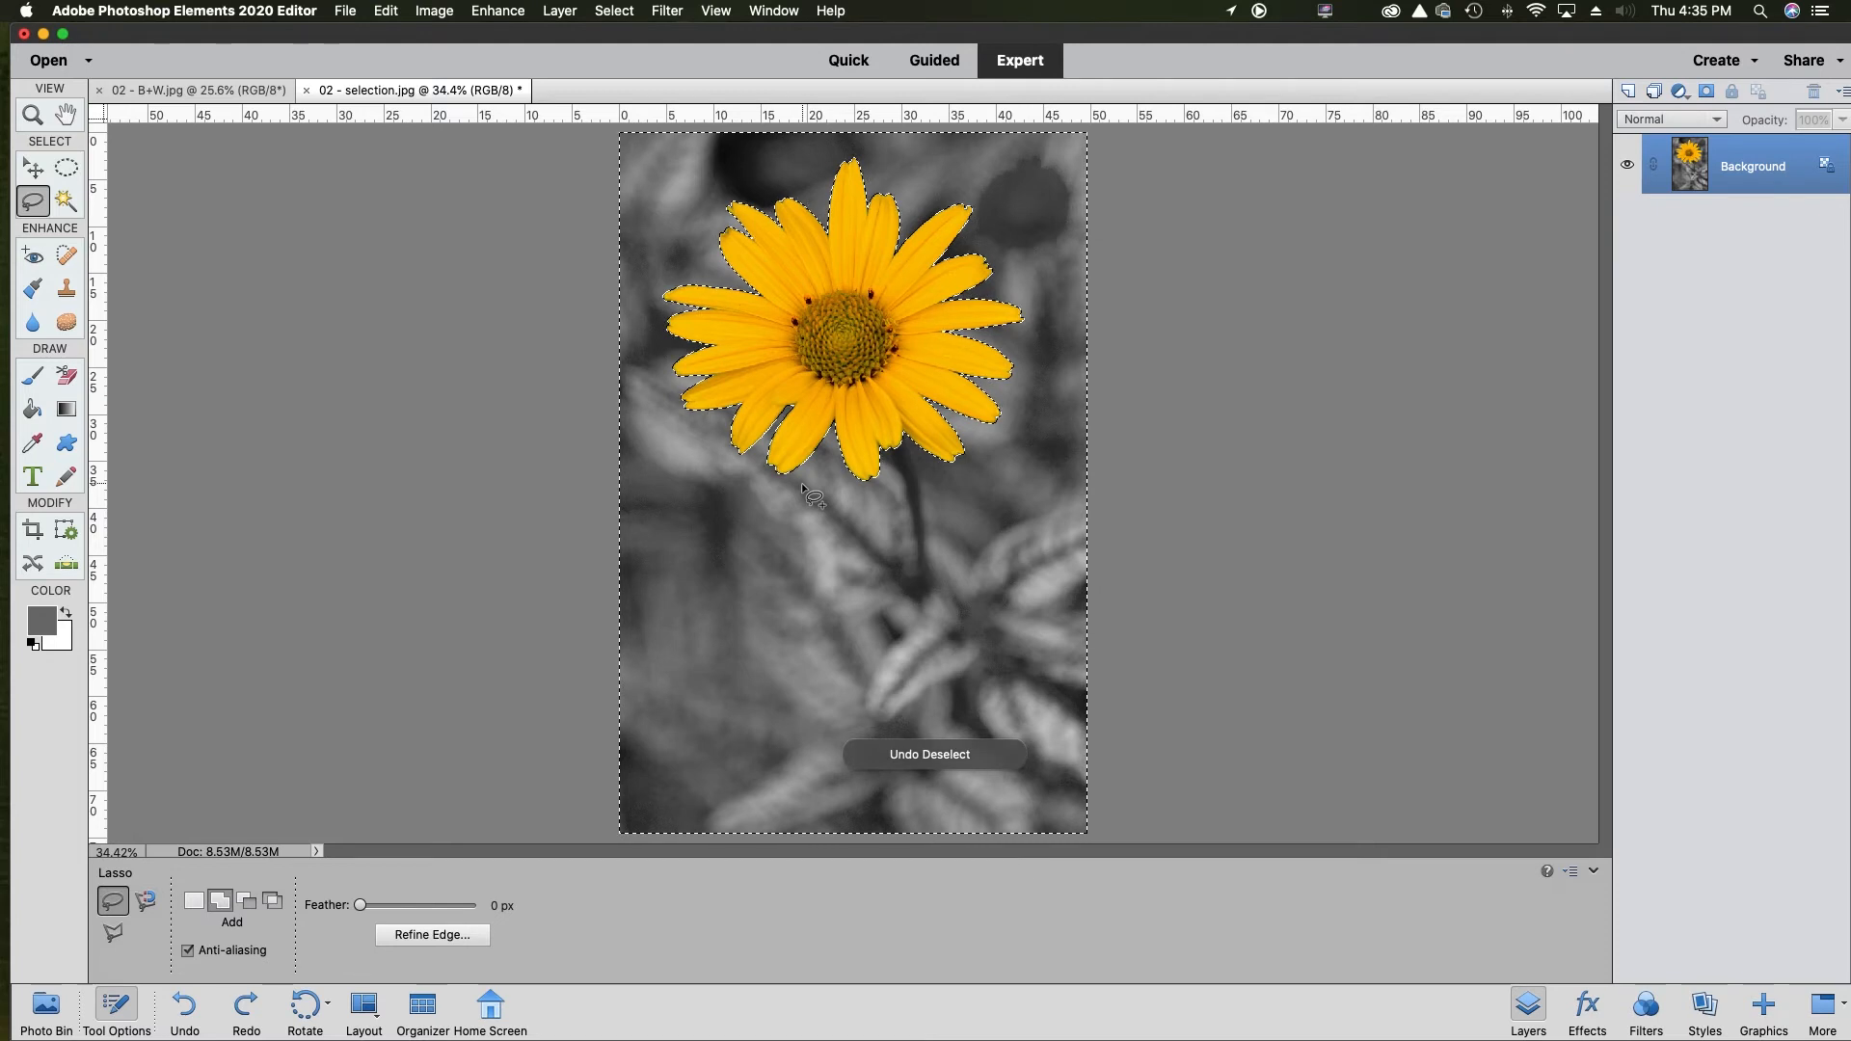
{"action": "key", "text": "super+z"}
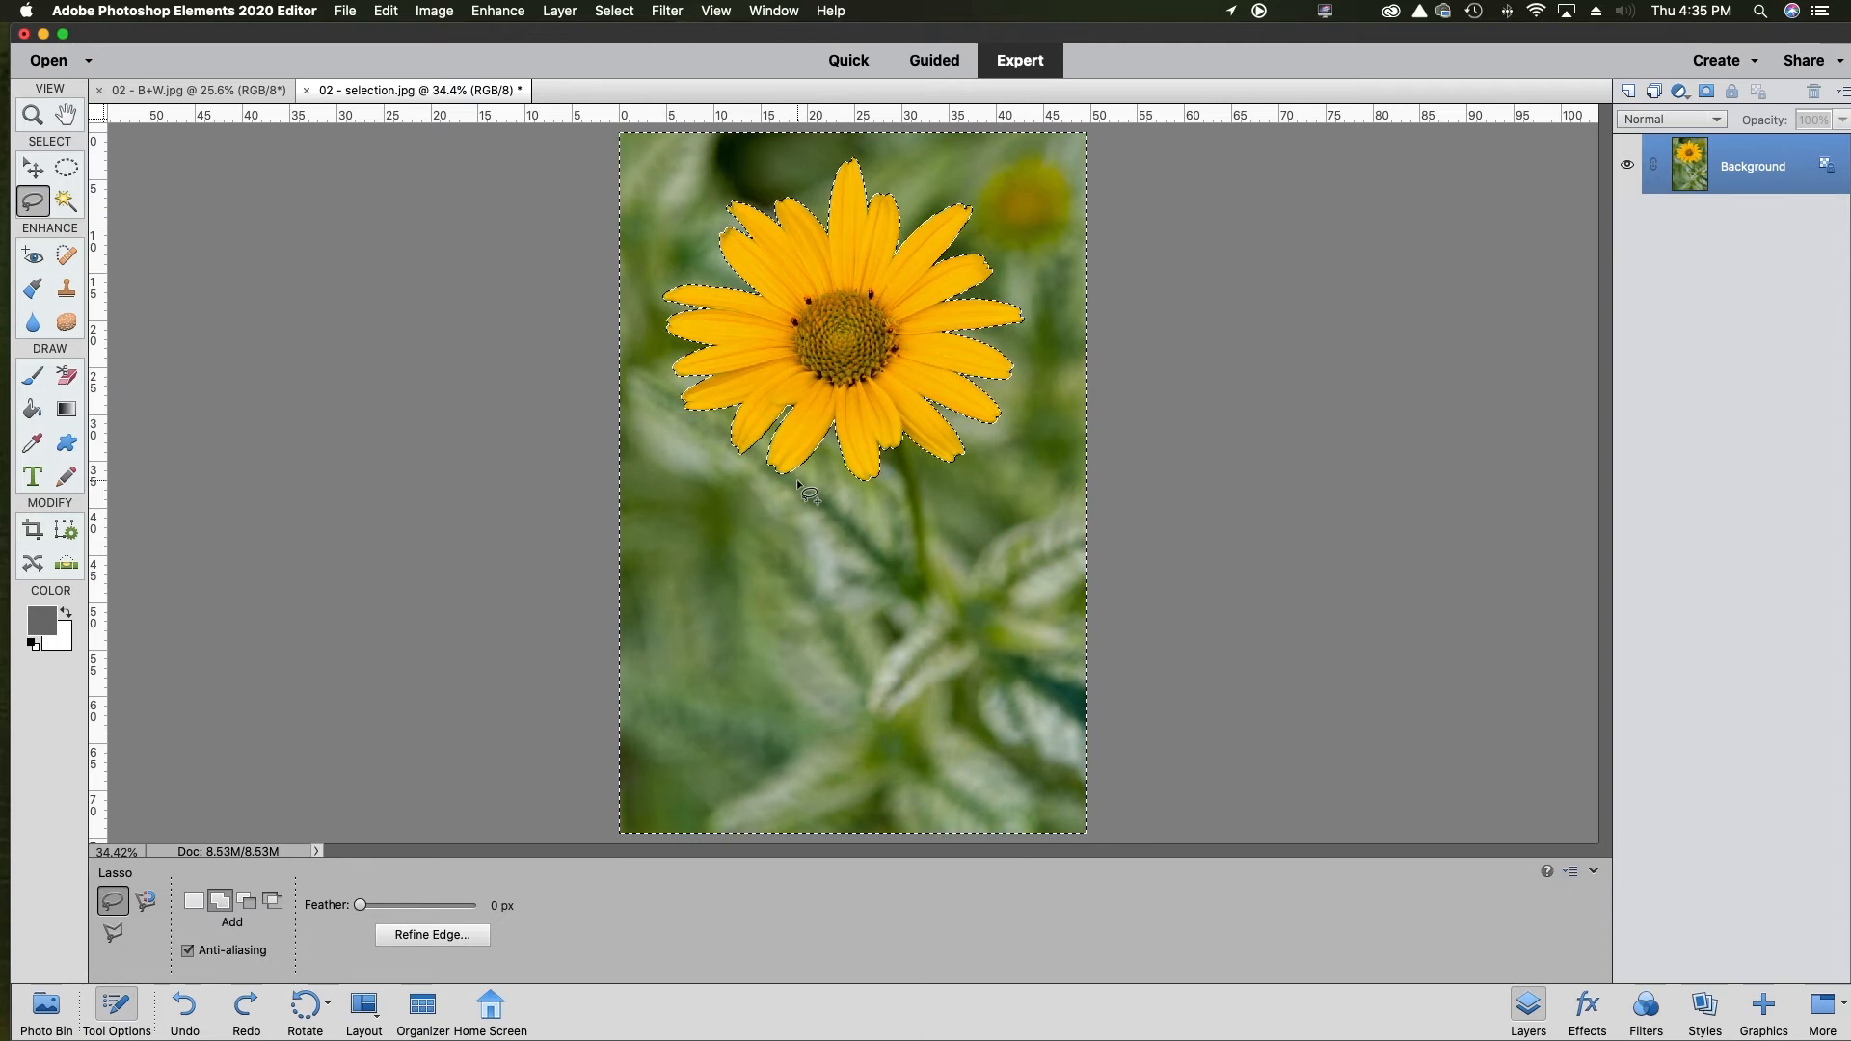
Start Convert to Black and White on the background and preview each style from Infrared Effect through Vivid Landscapes beside the photo.
{"action": "left_click", "coordinate": [500, 12]}
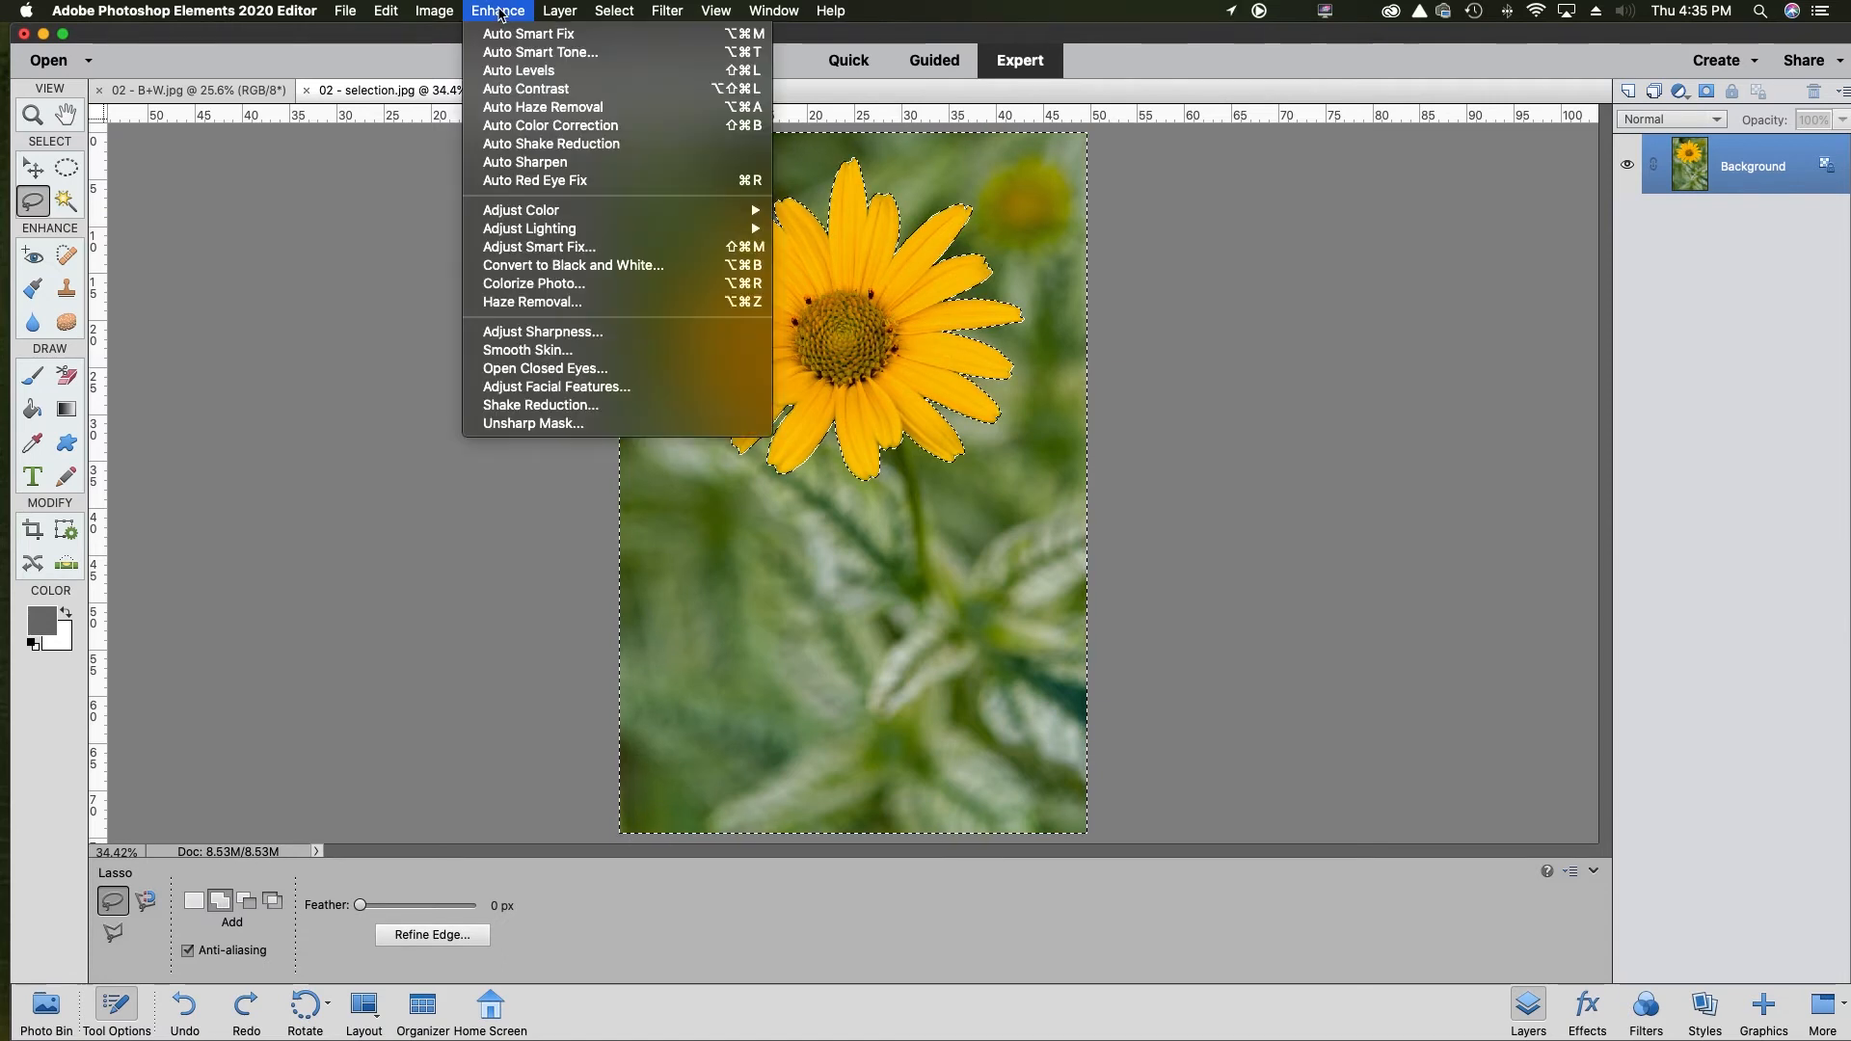
{"action": "left_click", "coordinate": [572, 276]}
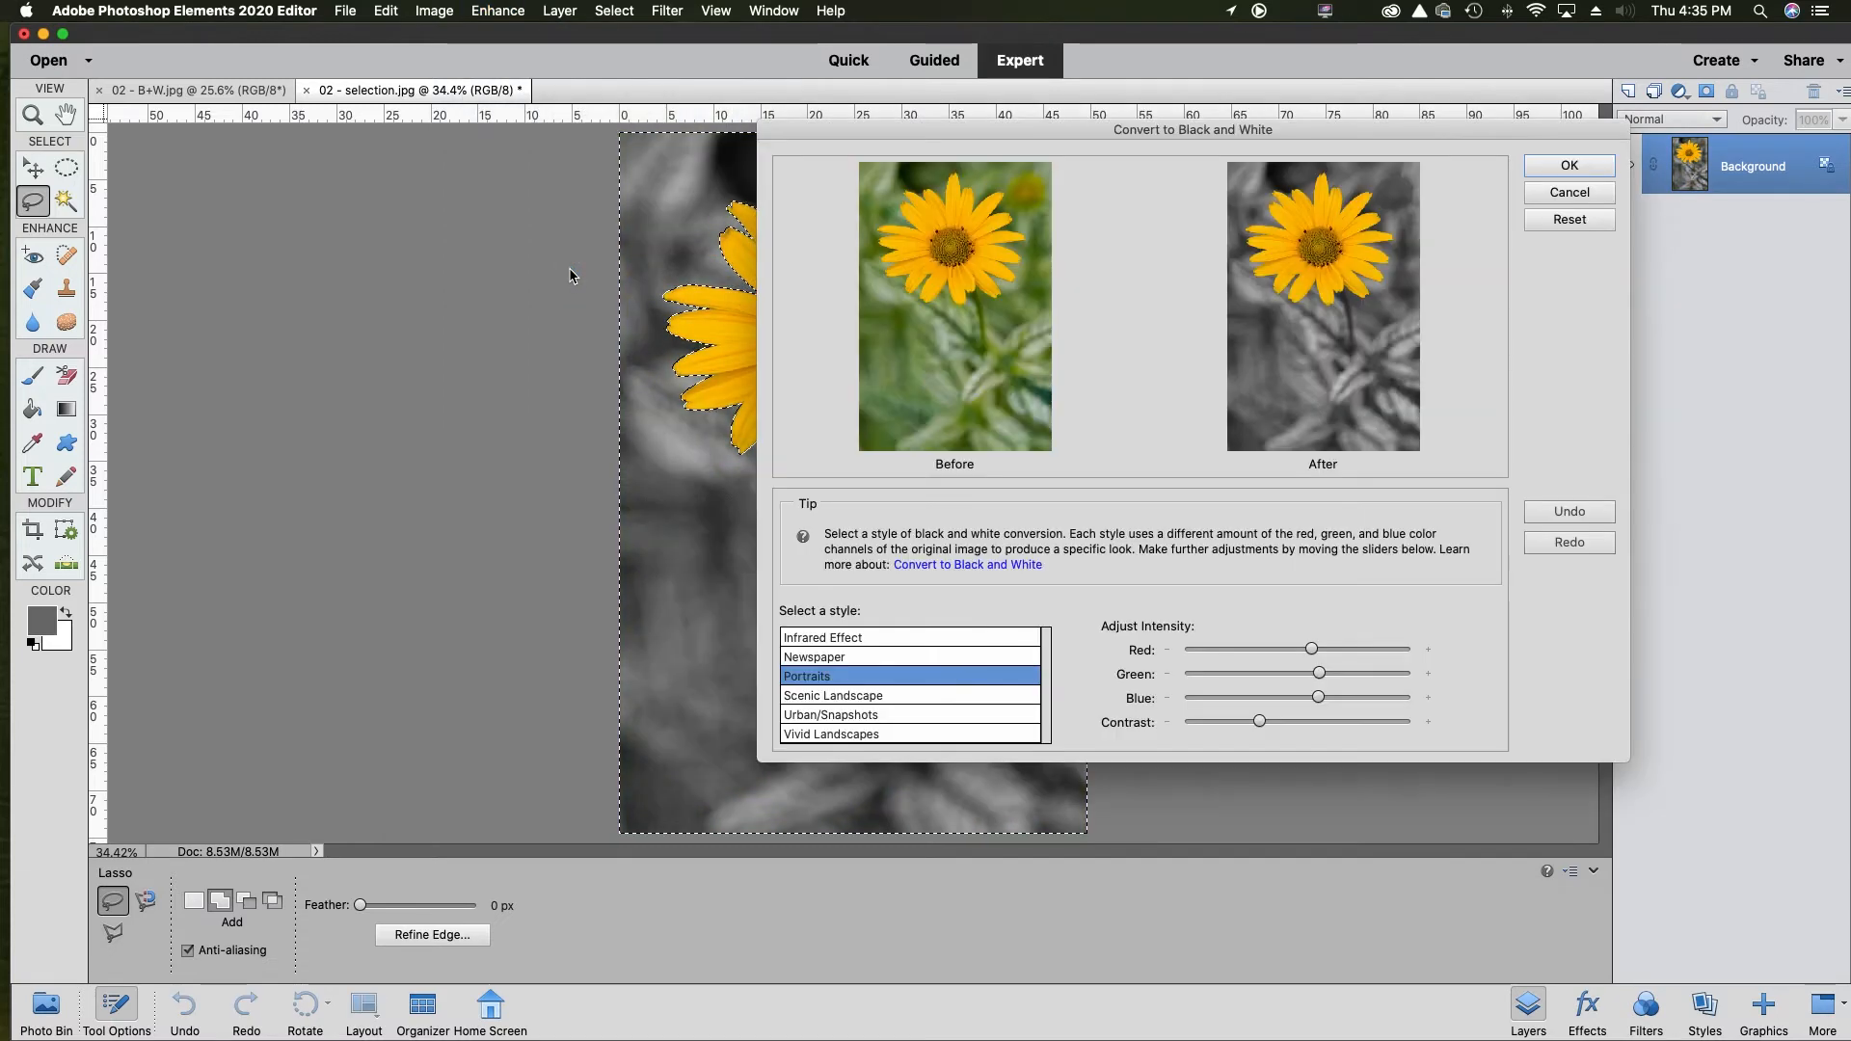
{"action": "left_click_drag", "start_coordinate": [1041, 131], "coordinate": [1317, 111]}
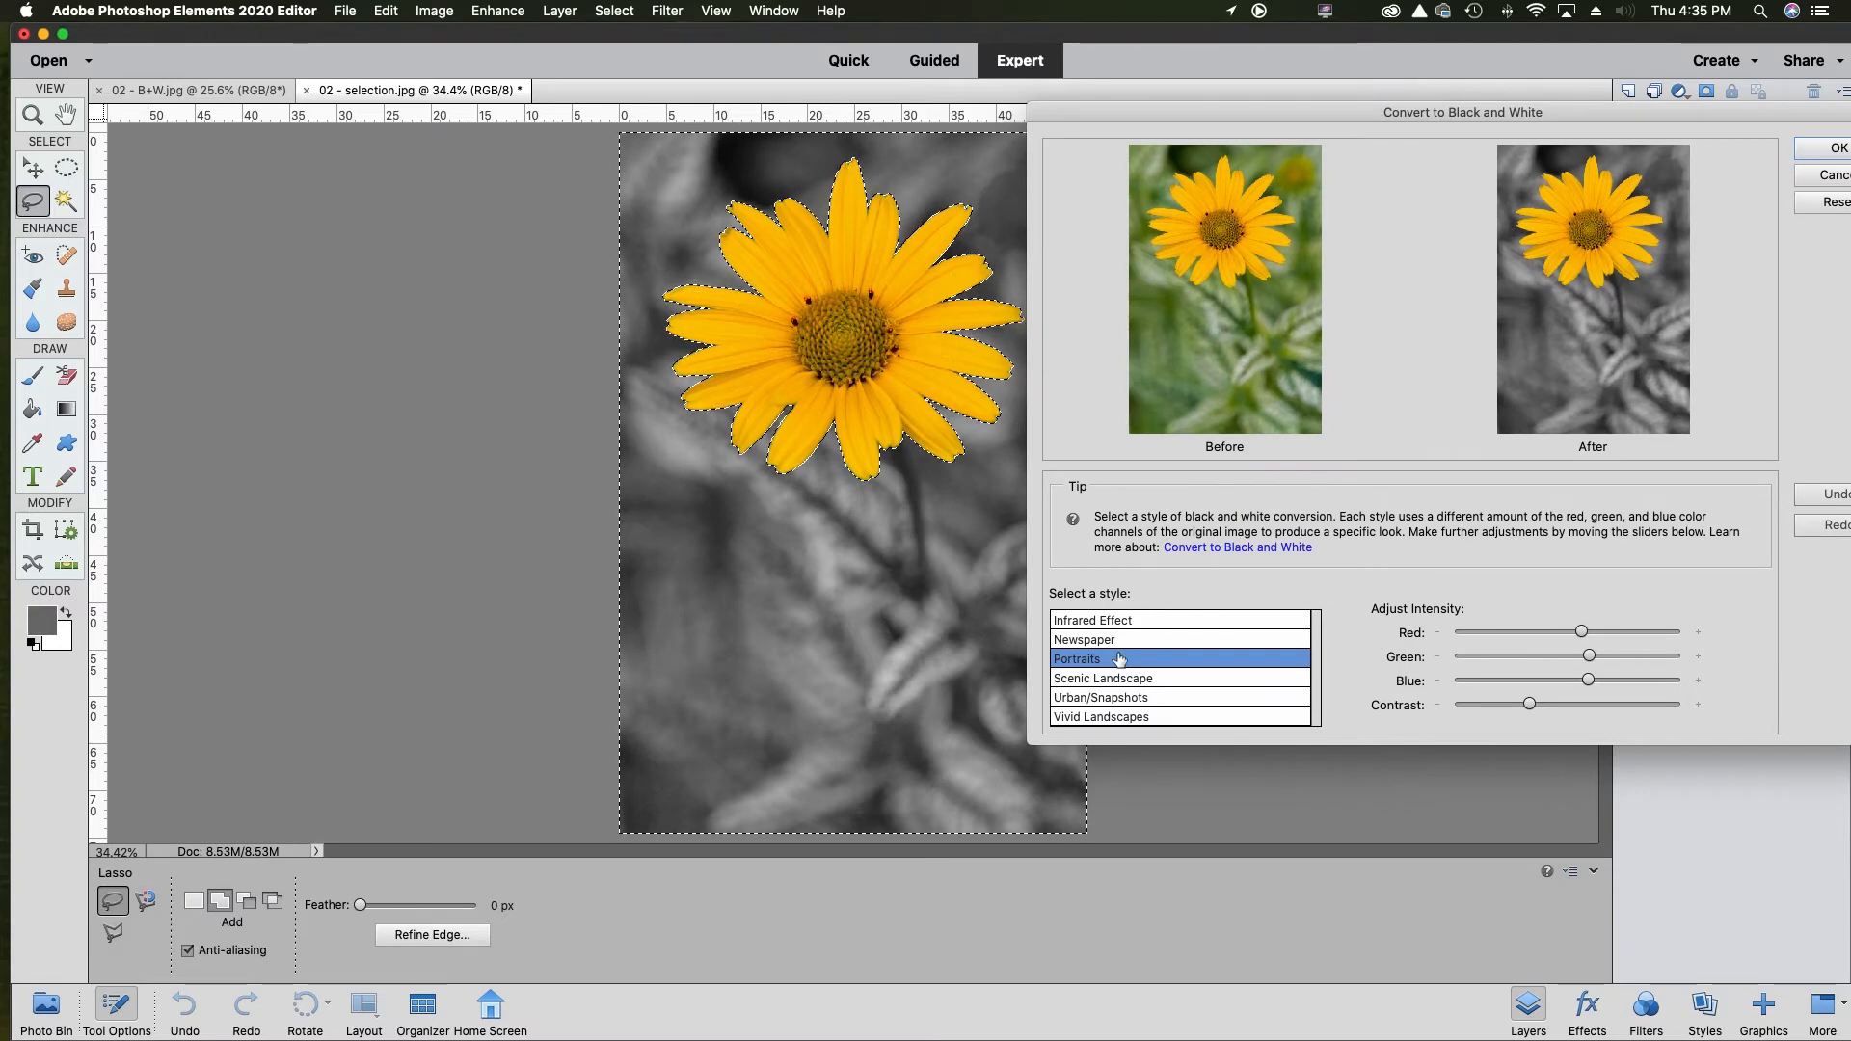
{"action": "left_click", "coordinate": [1121, 622]}
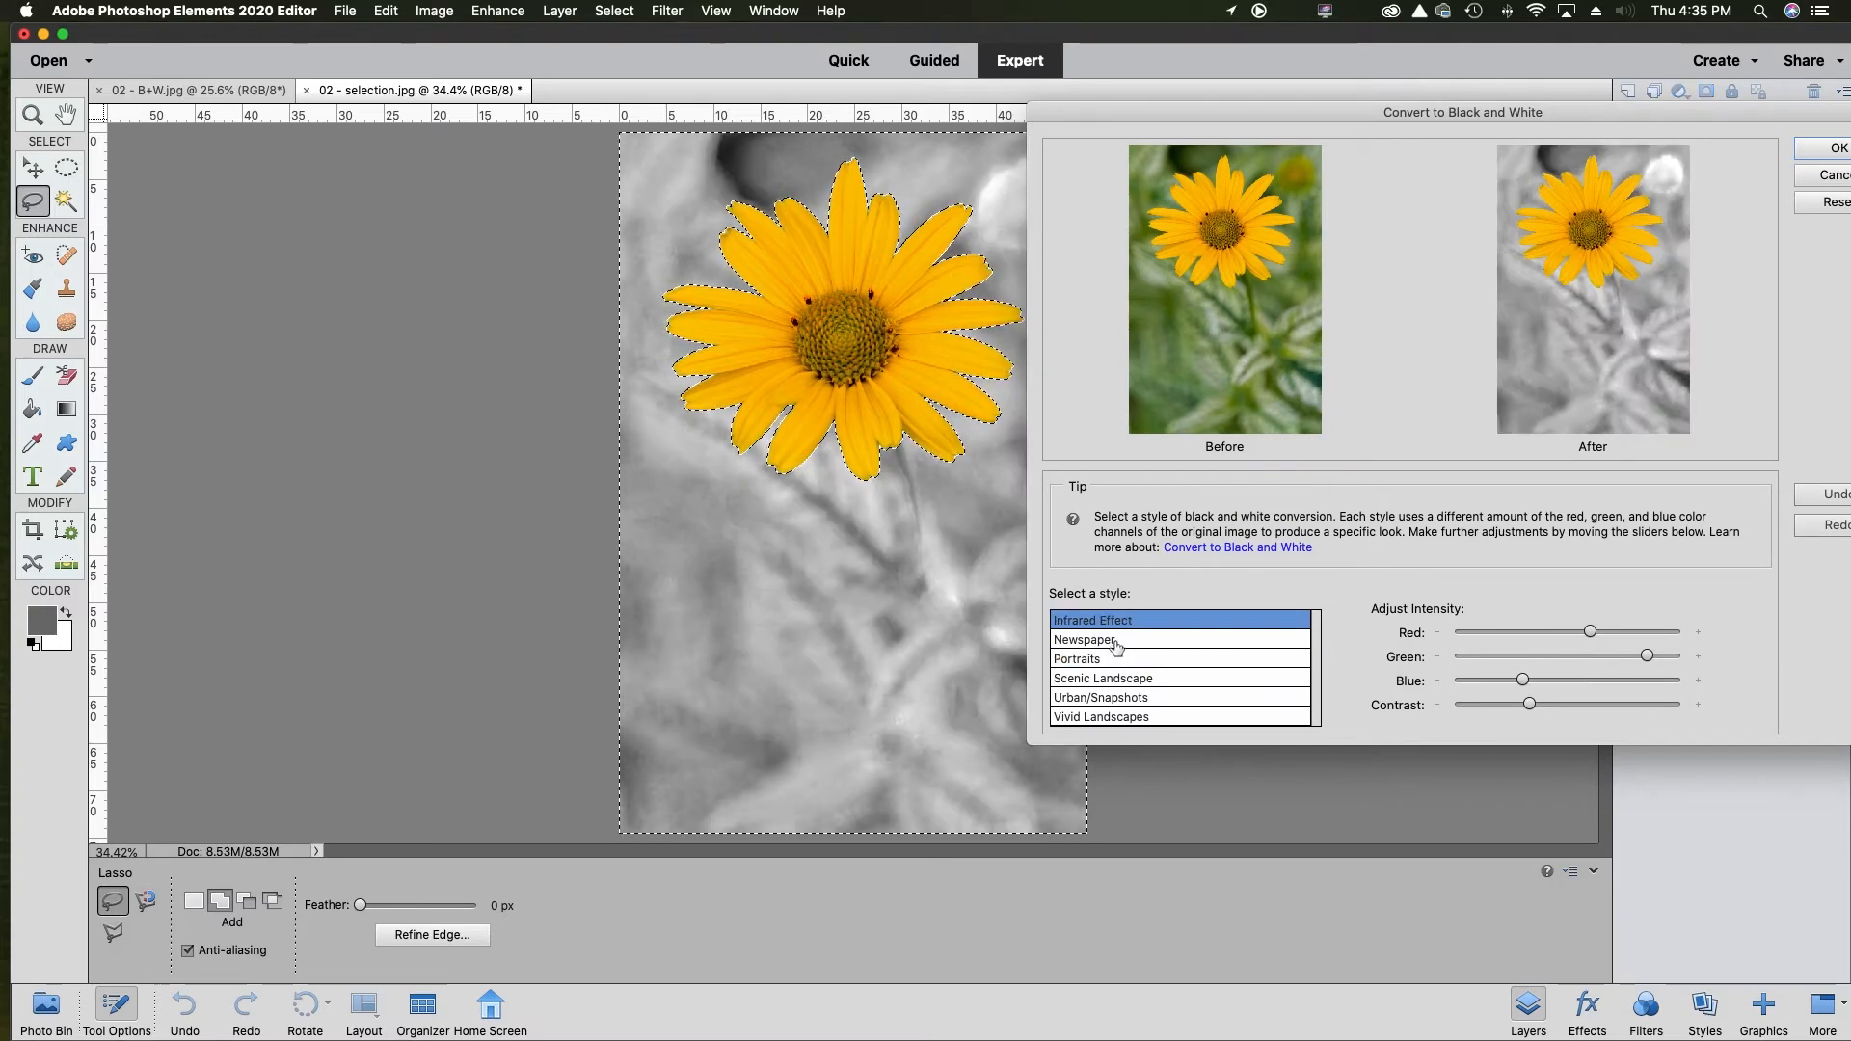
{"action": "left_click", "coordinate": [1116, 642]}
{"action": "left_click", "coordinate": [1115, 659]}
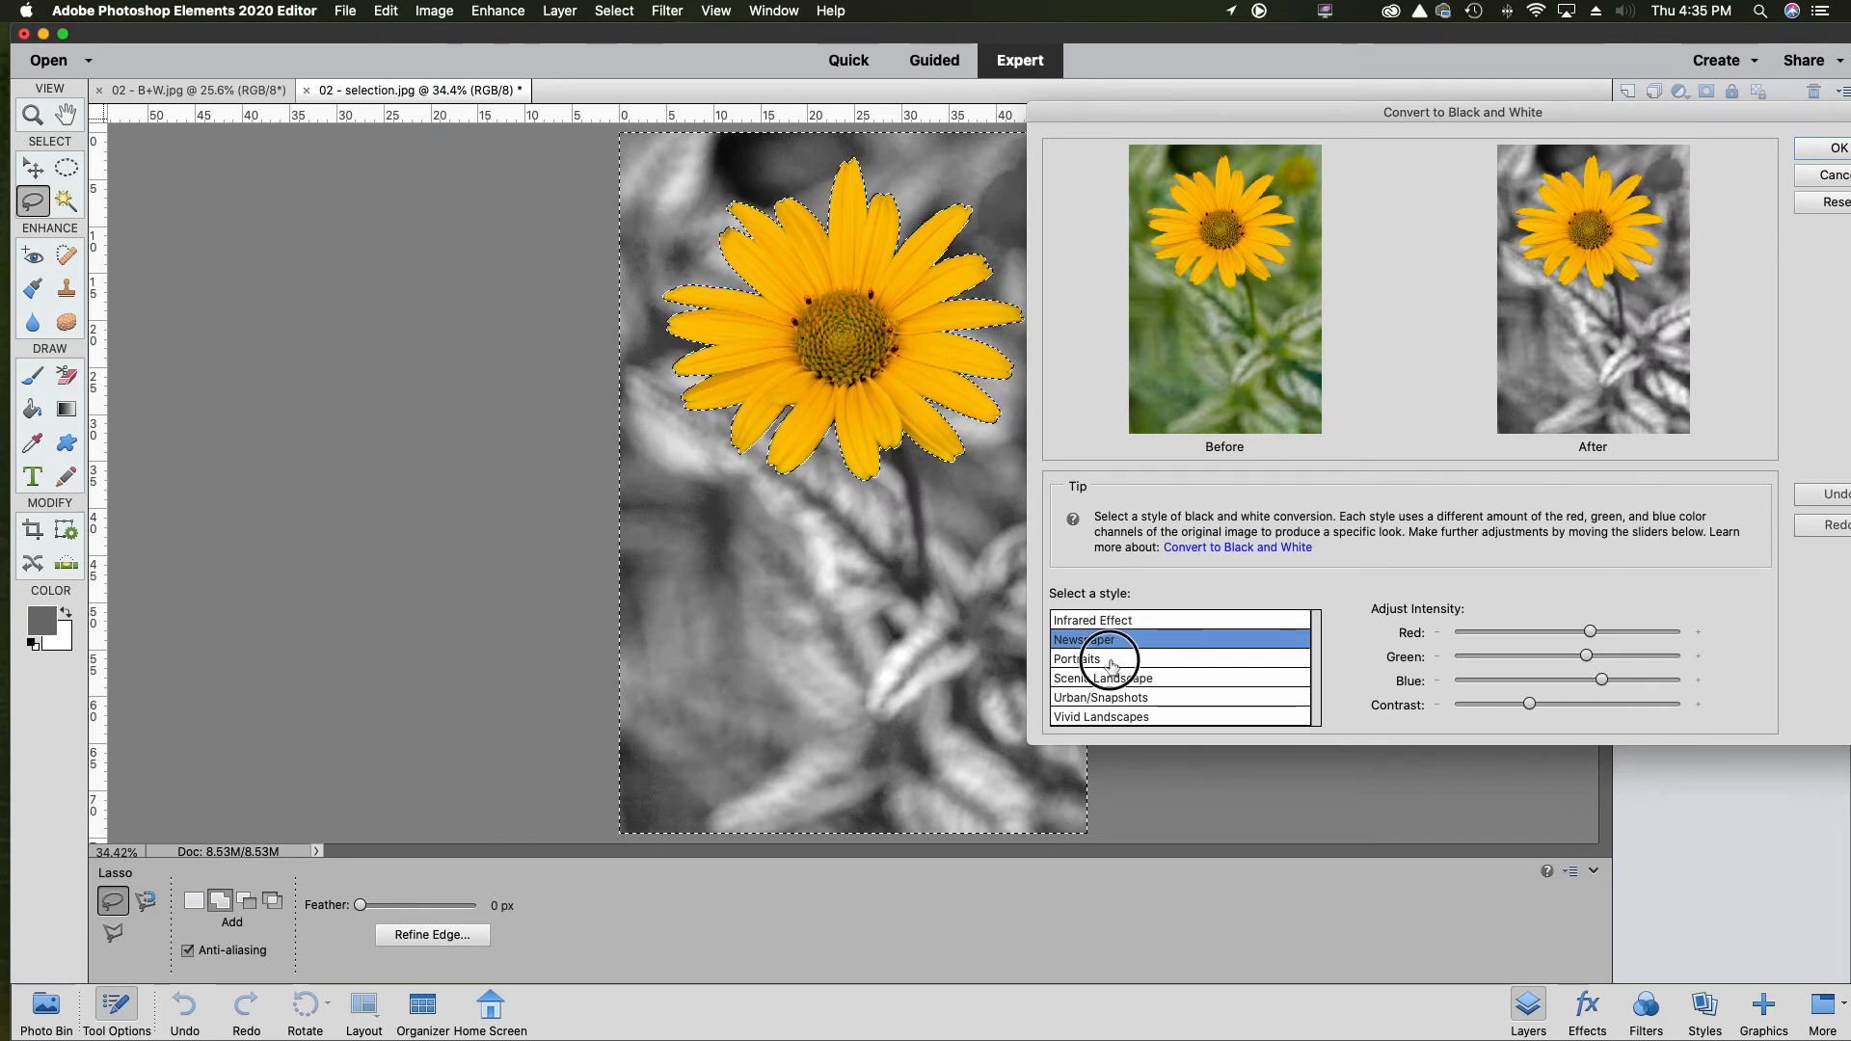
{"action": "left_click", "coordinate": [1136, 681]}
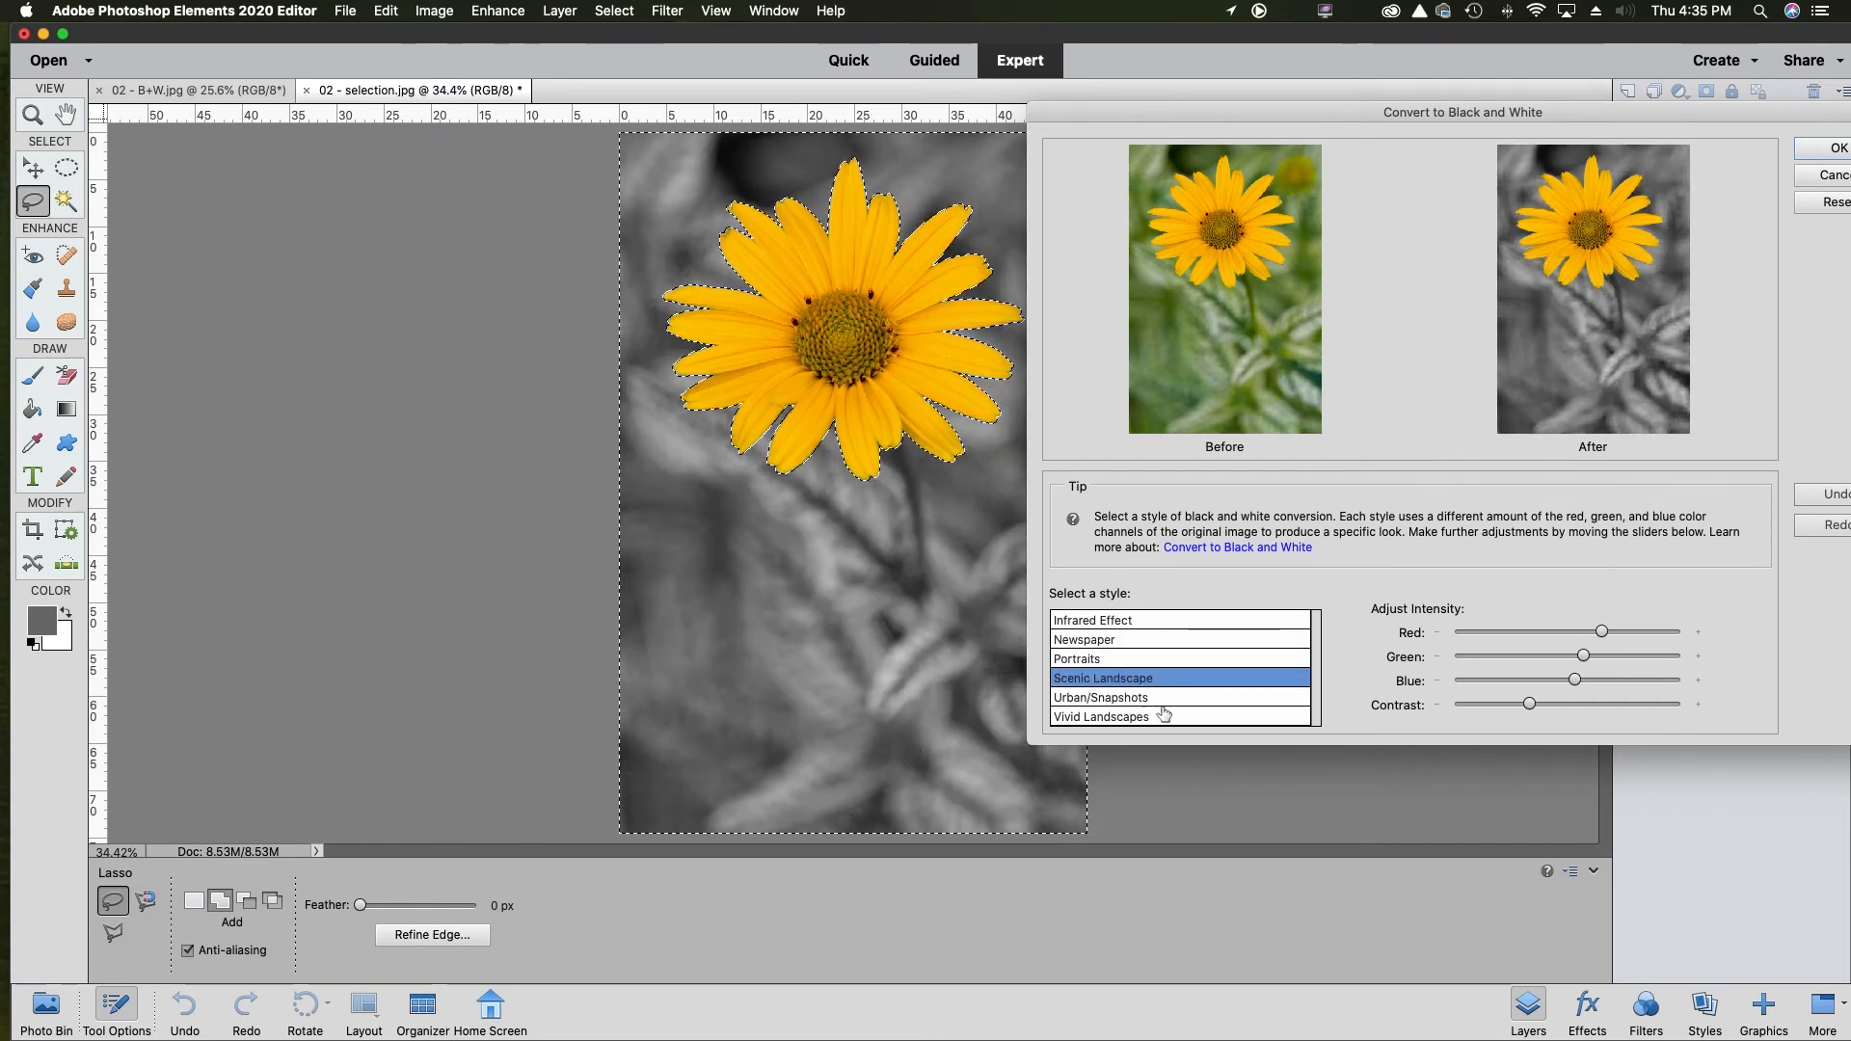
{"action": "left_click", "coordinate": [1170, 698]}
{"action": "left_click", "coordinate": [1169, 720]}
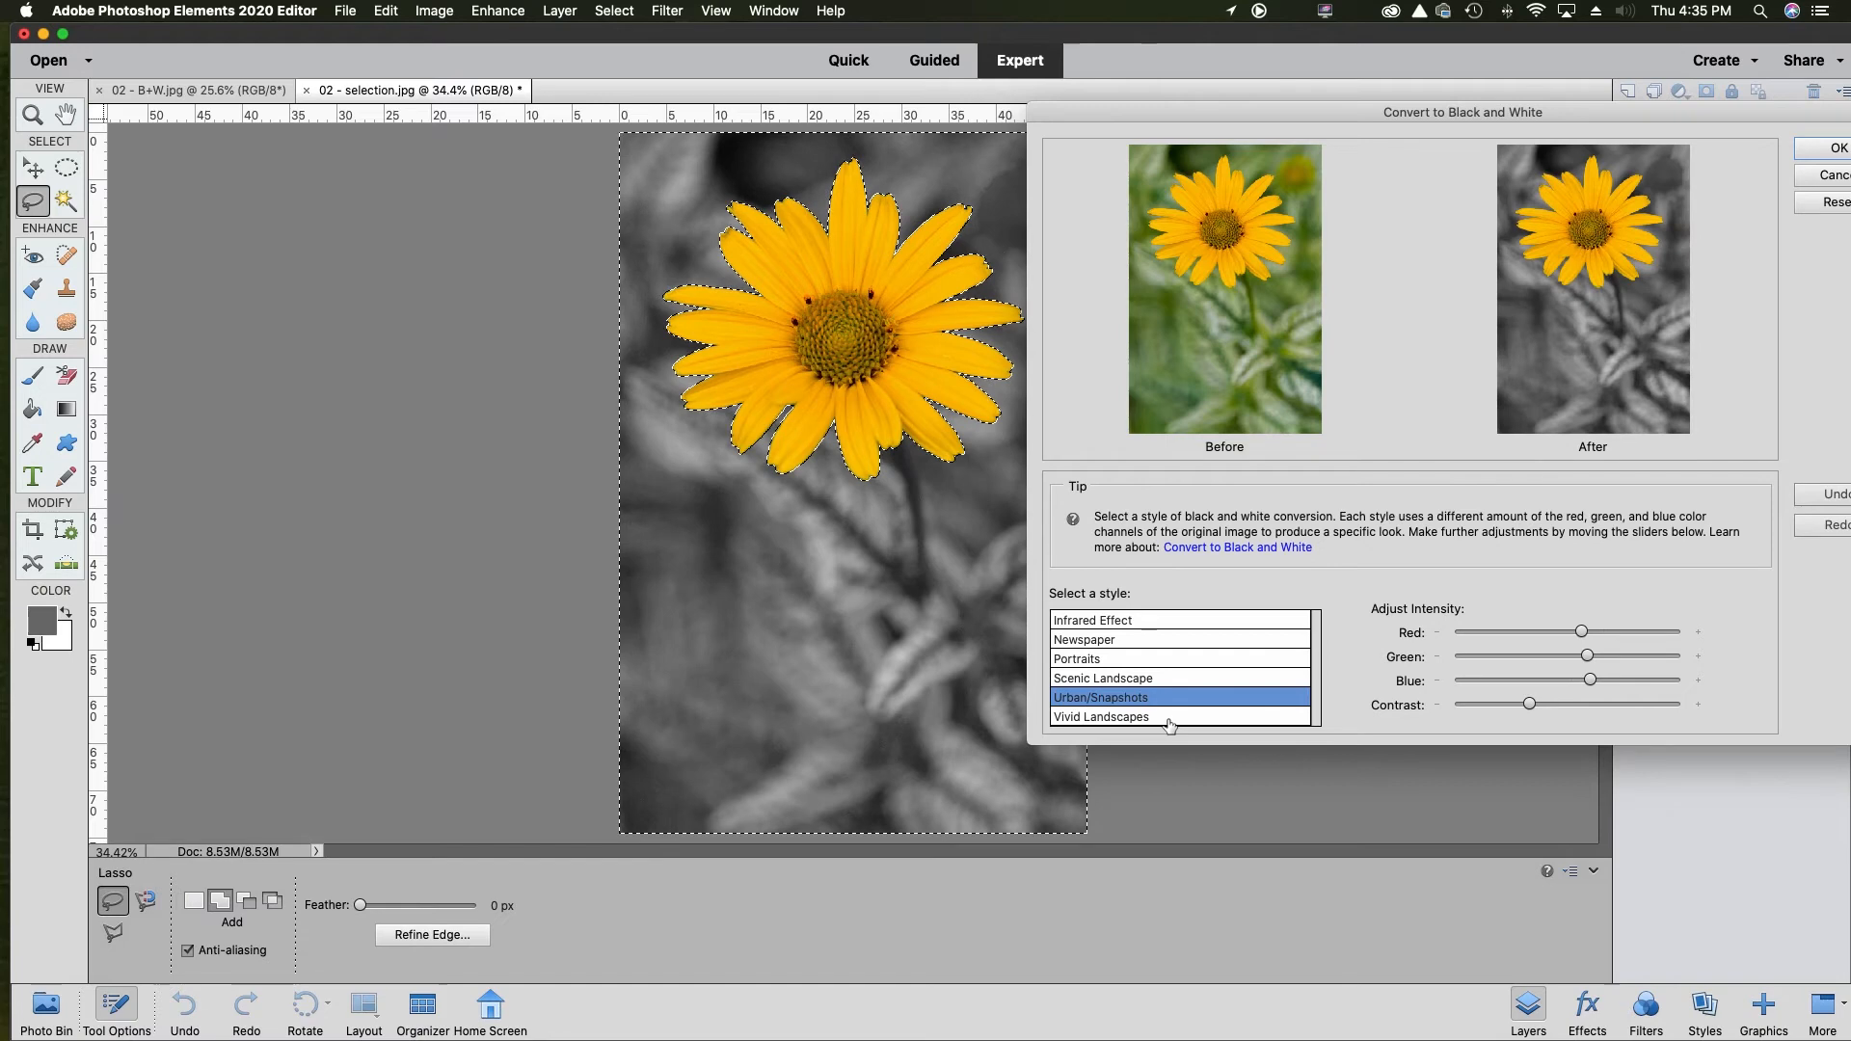
Compare the Newspaper, Urban/Snapshots and Infrared Effect styles again and choose Portraits for the black and white conversion.
{"action": "left_click", "coordinate": [1145, 641]}
{"action": "left_click", "coordinate": [1141, 662]}
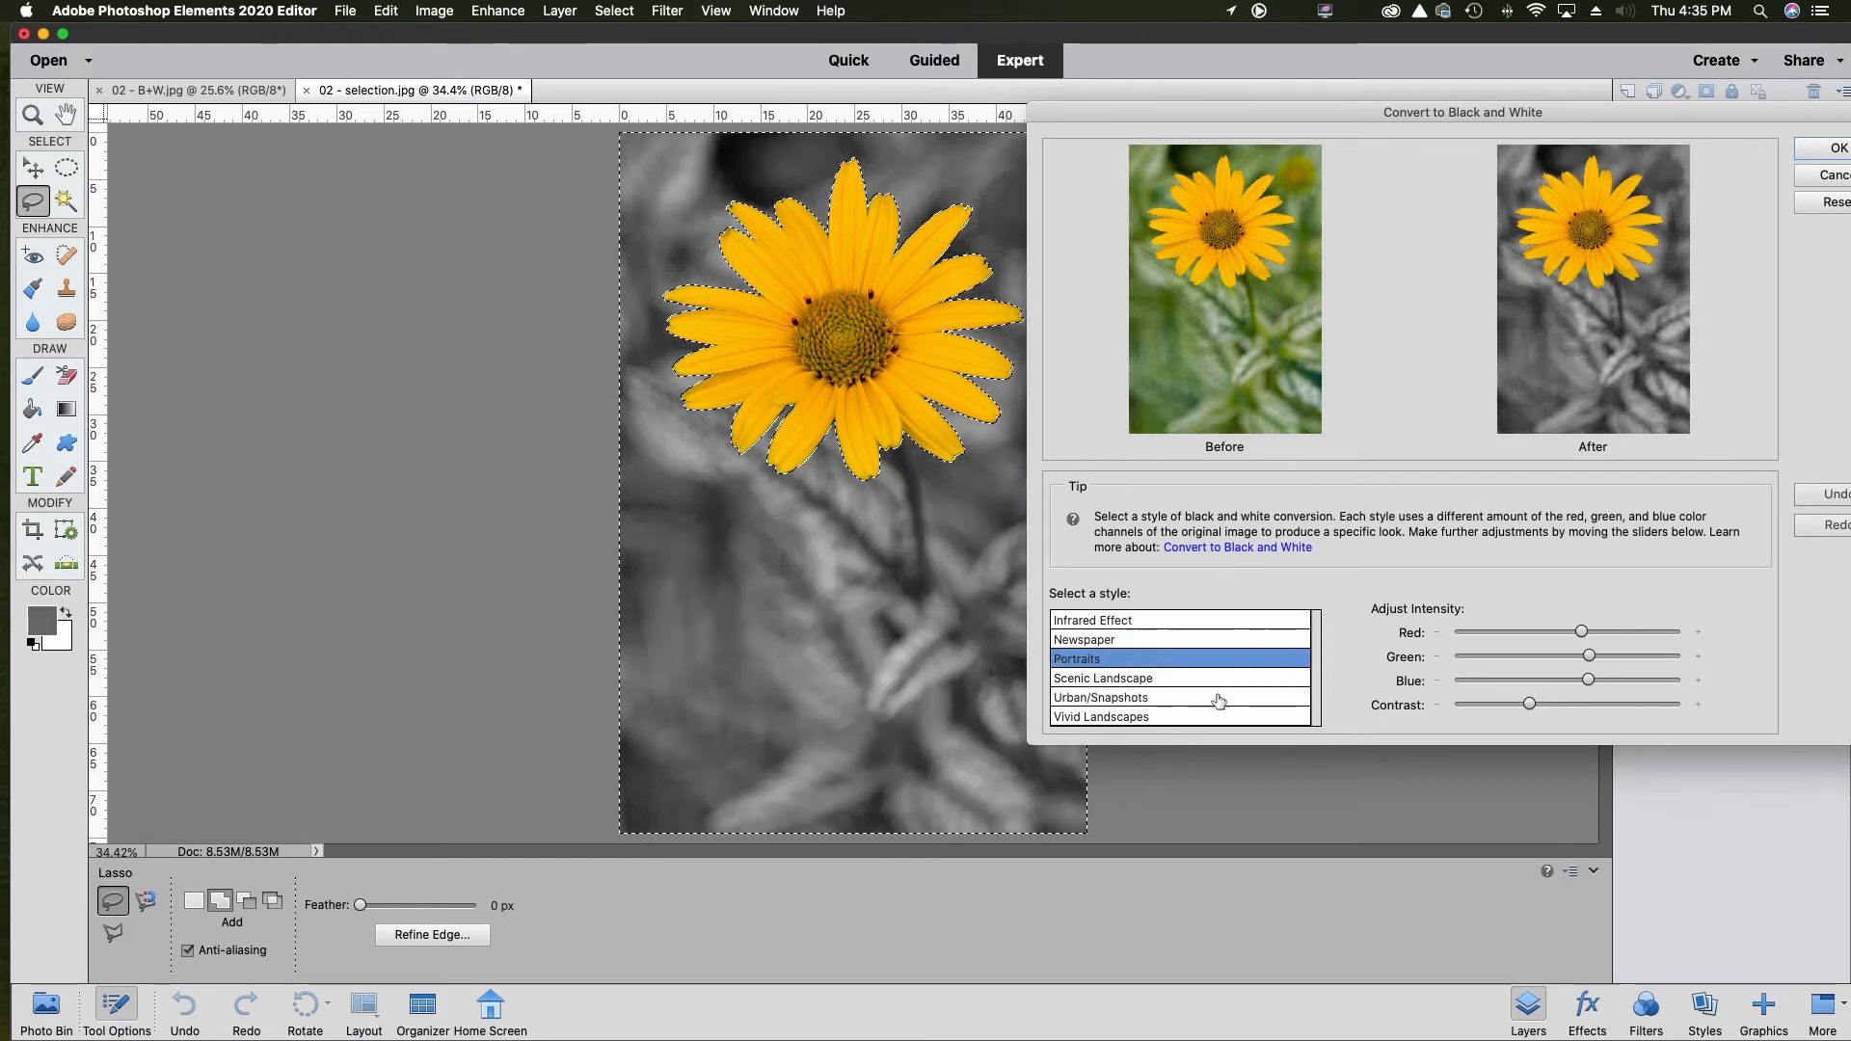
{"action": "left_click", "coordinate": [1173, 700]}
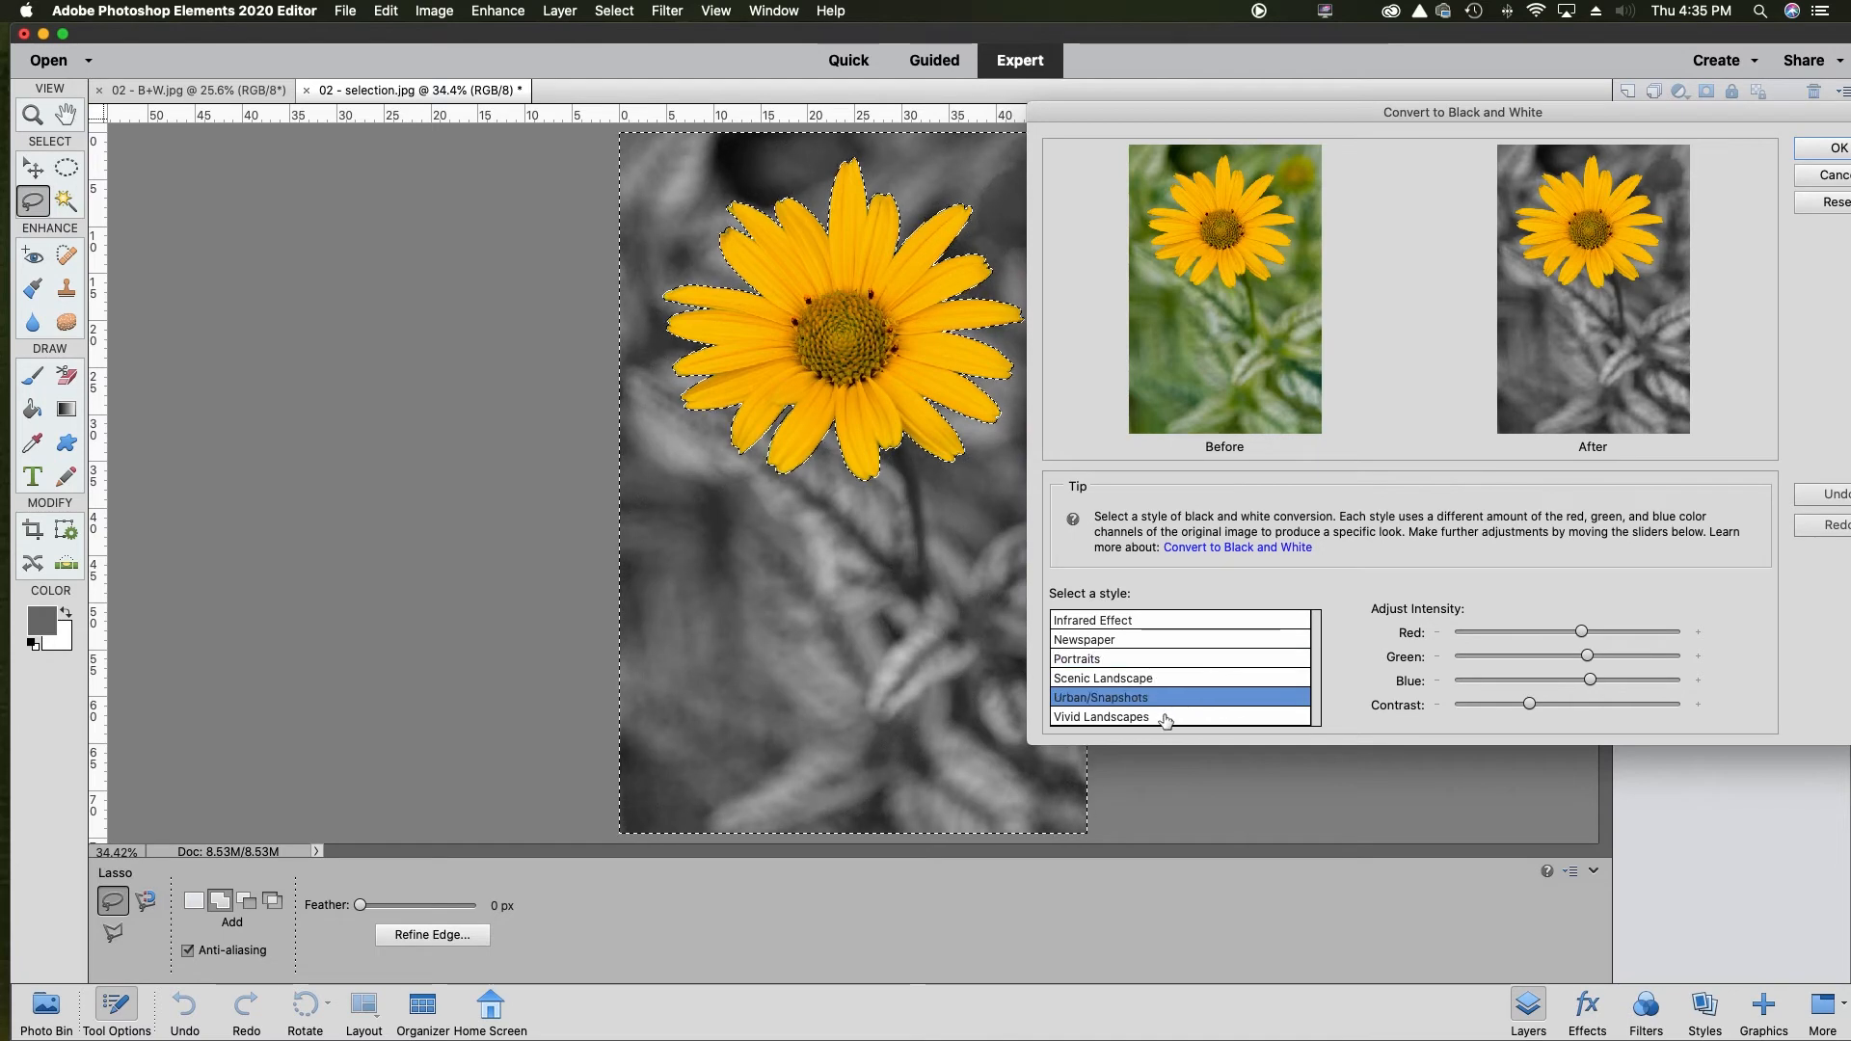
{"action": "left_click", "coordinate": [1152, 624]}
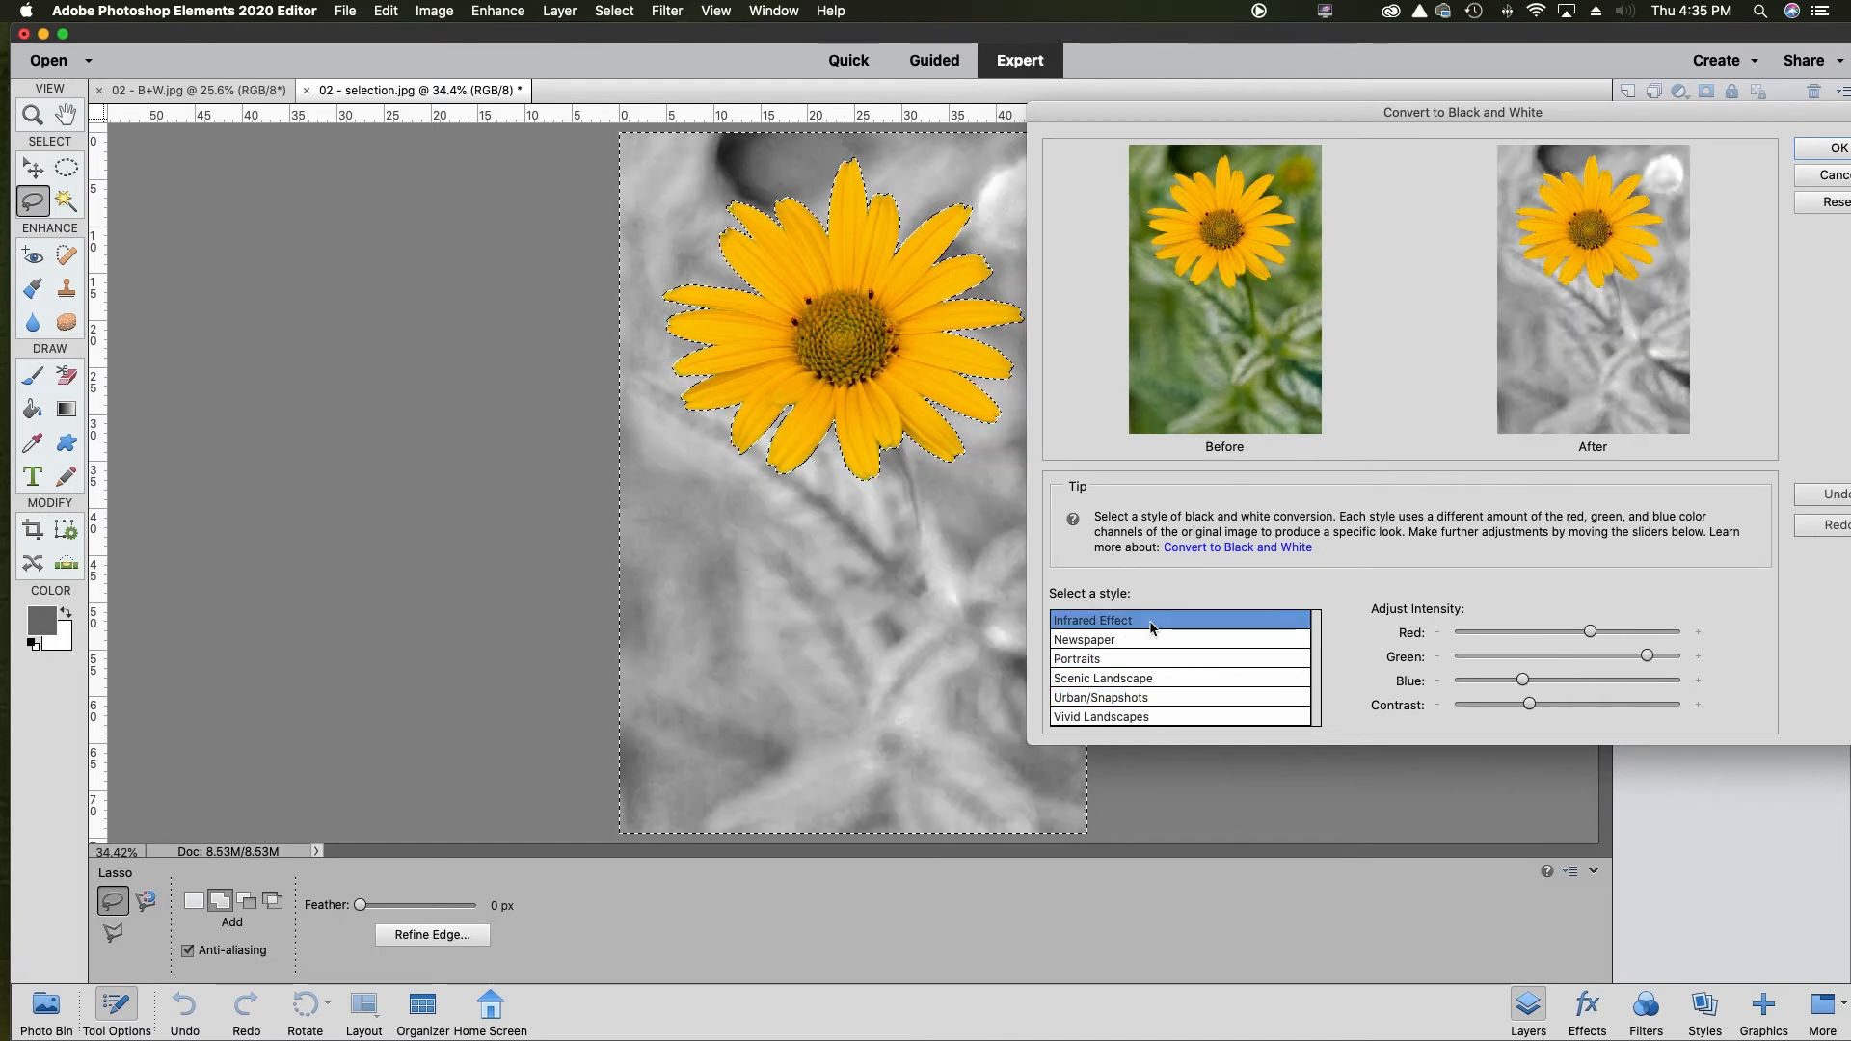
{"action": "left_click", "coordinate": [1164, 664]}
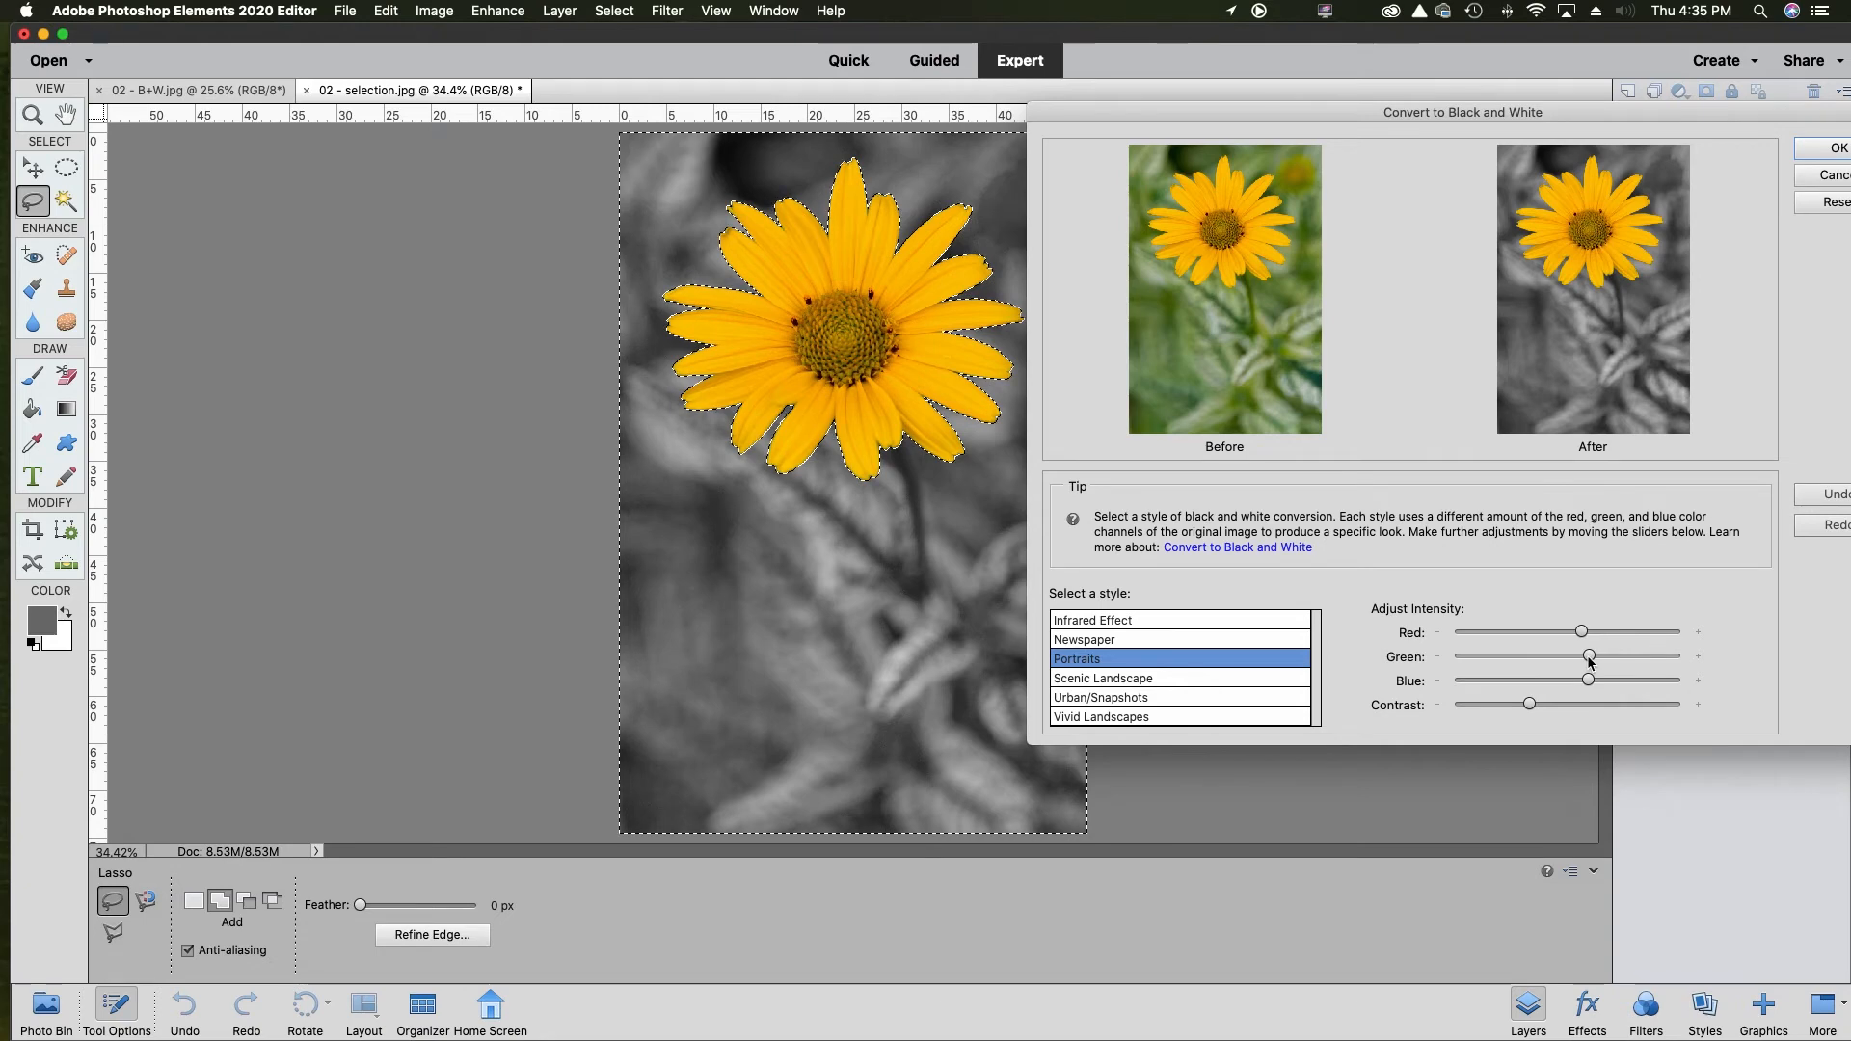
Try the lowest Green intensity and the Newspaper through Urban/Snapshots styles on the background, and cancel the black and white conversion.
{"action": "left_click_drag", "start_coordinate": [1593, 664], "coordinate": [1447, 666]}
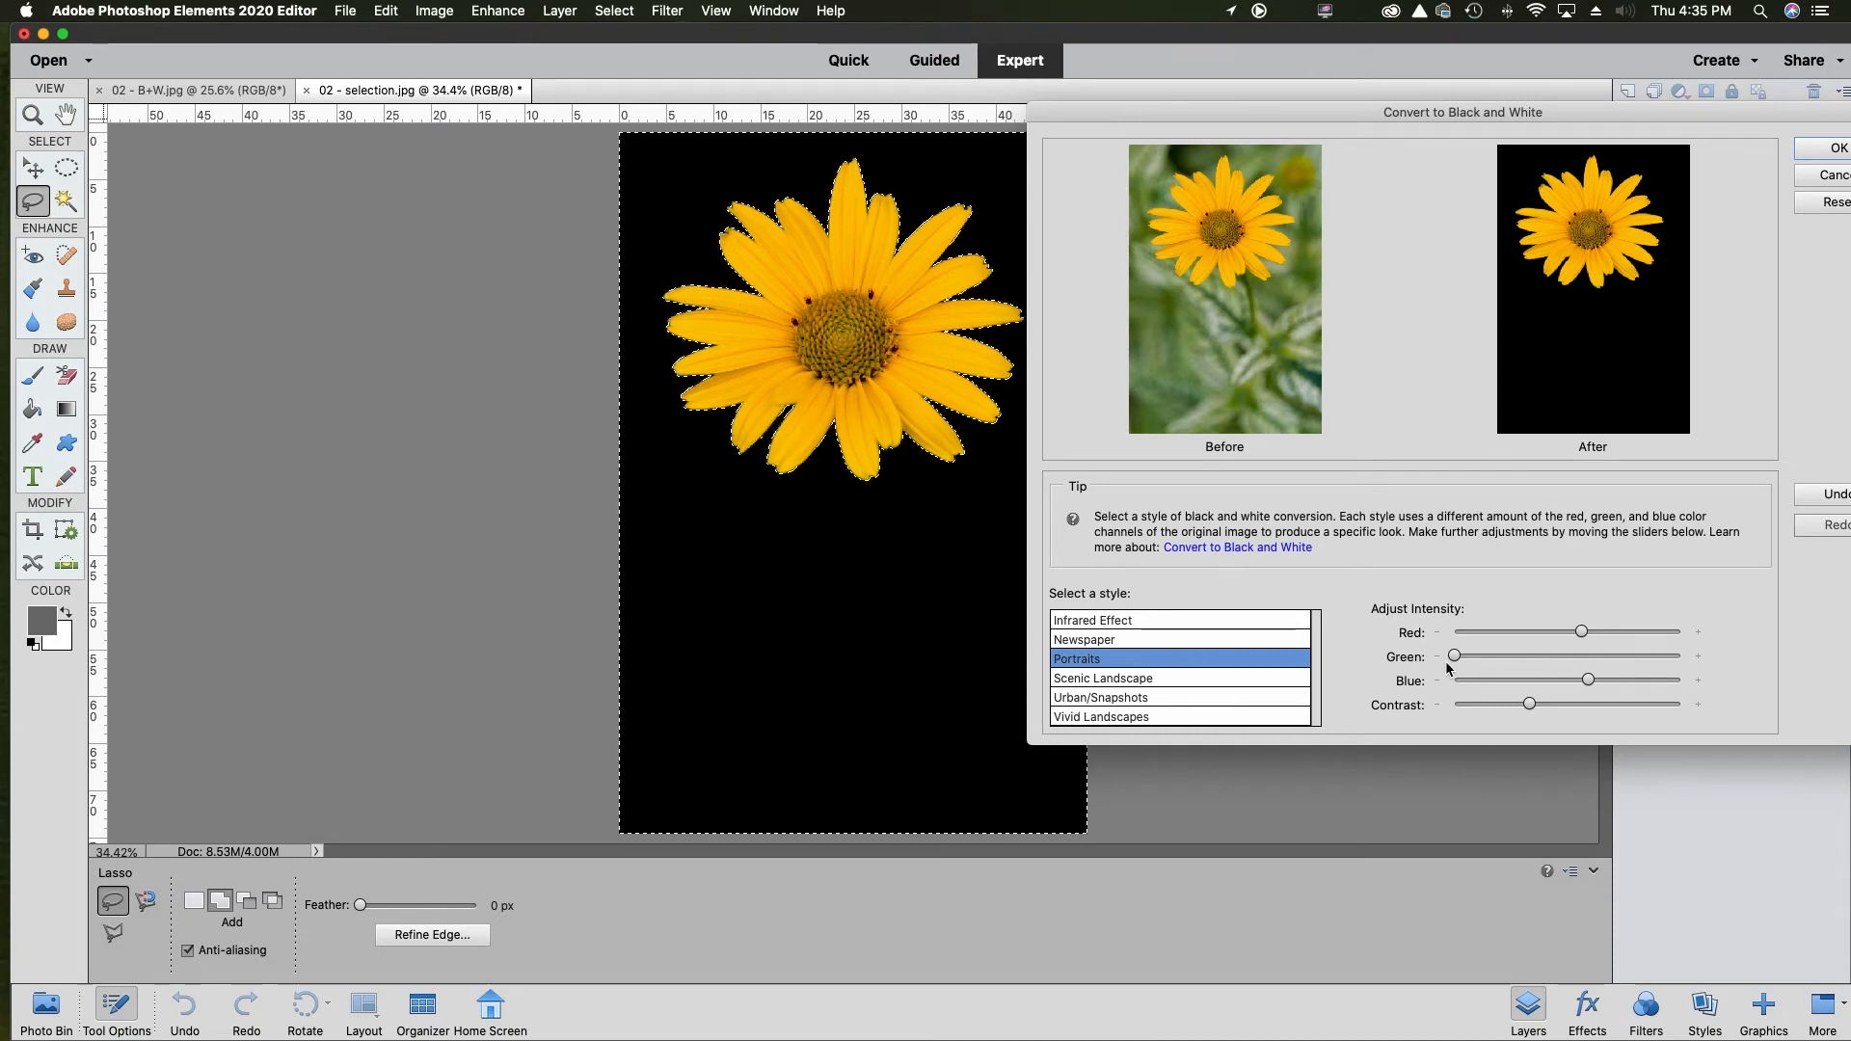
{"action": "left_click_drag", "start_coordinate": [1501, 656], "coordinate": [1582, 660]}
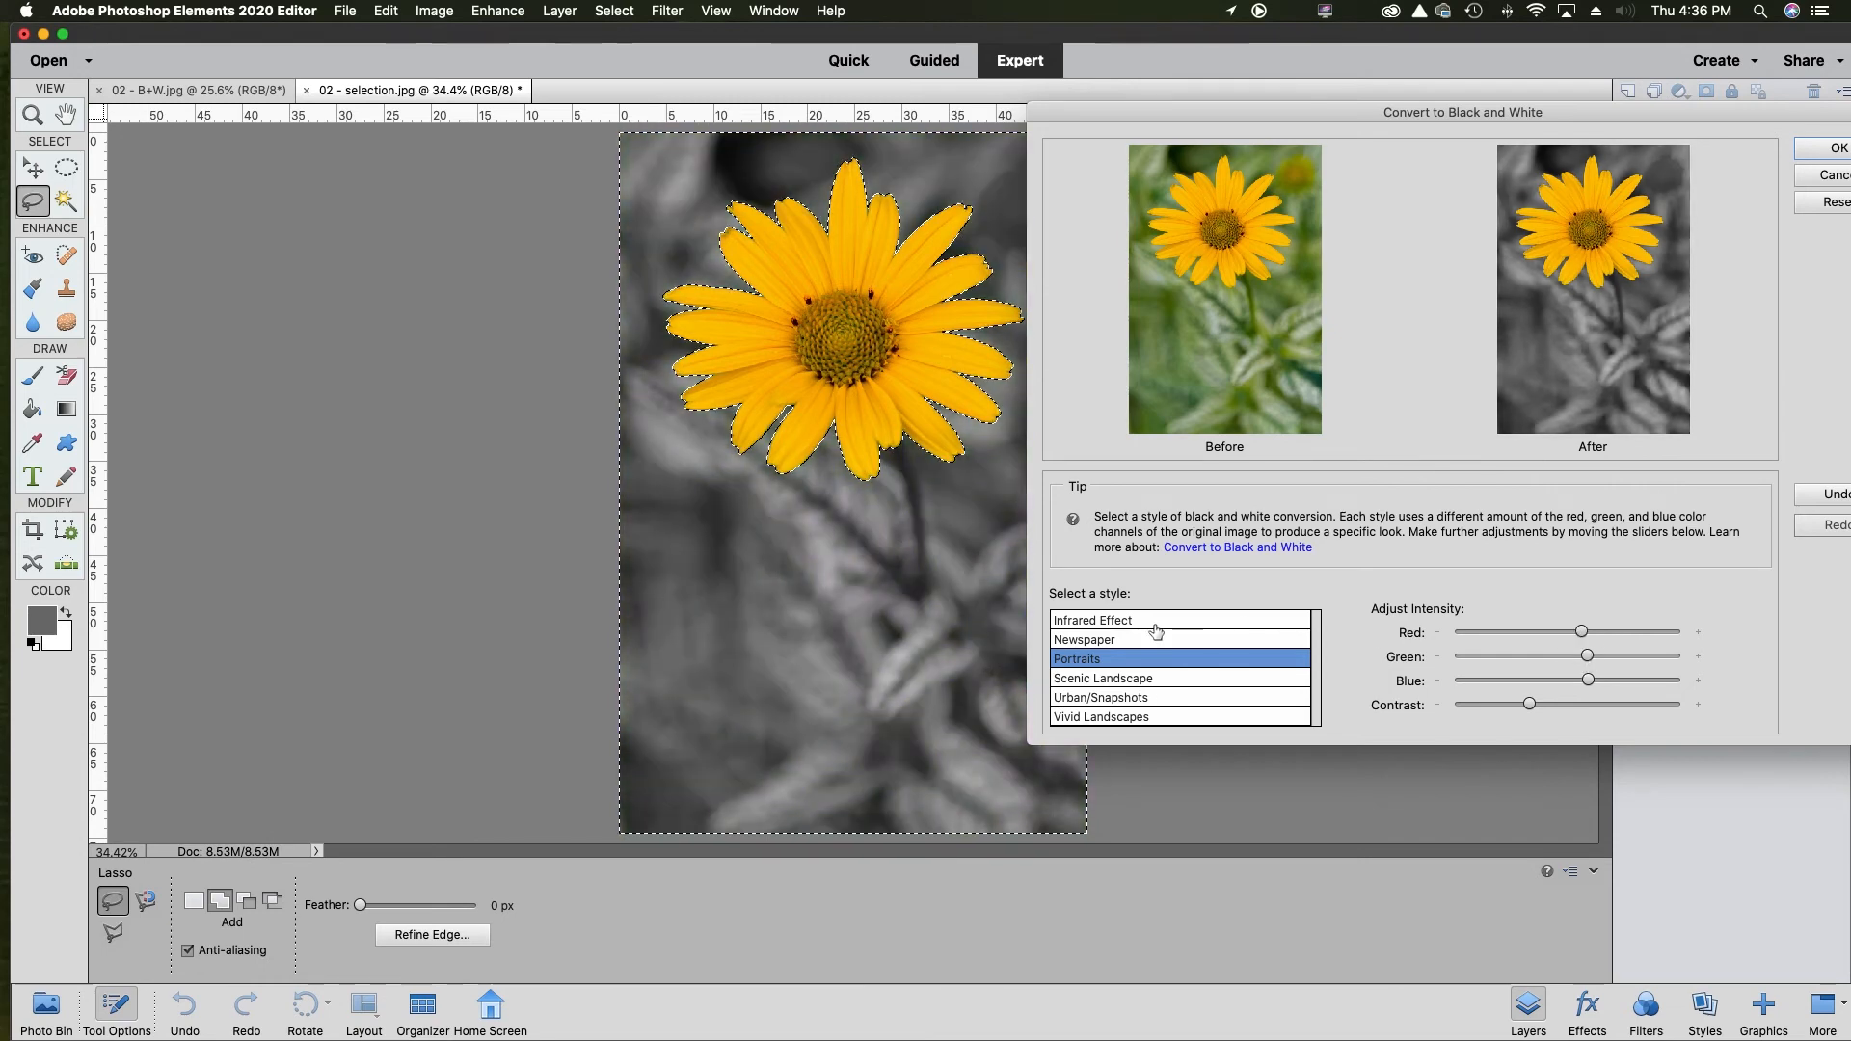
{"action": "left_click", "coordinate": [1156, 627]}
{"action": "left_click", "coordinate": [1111, 641]}
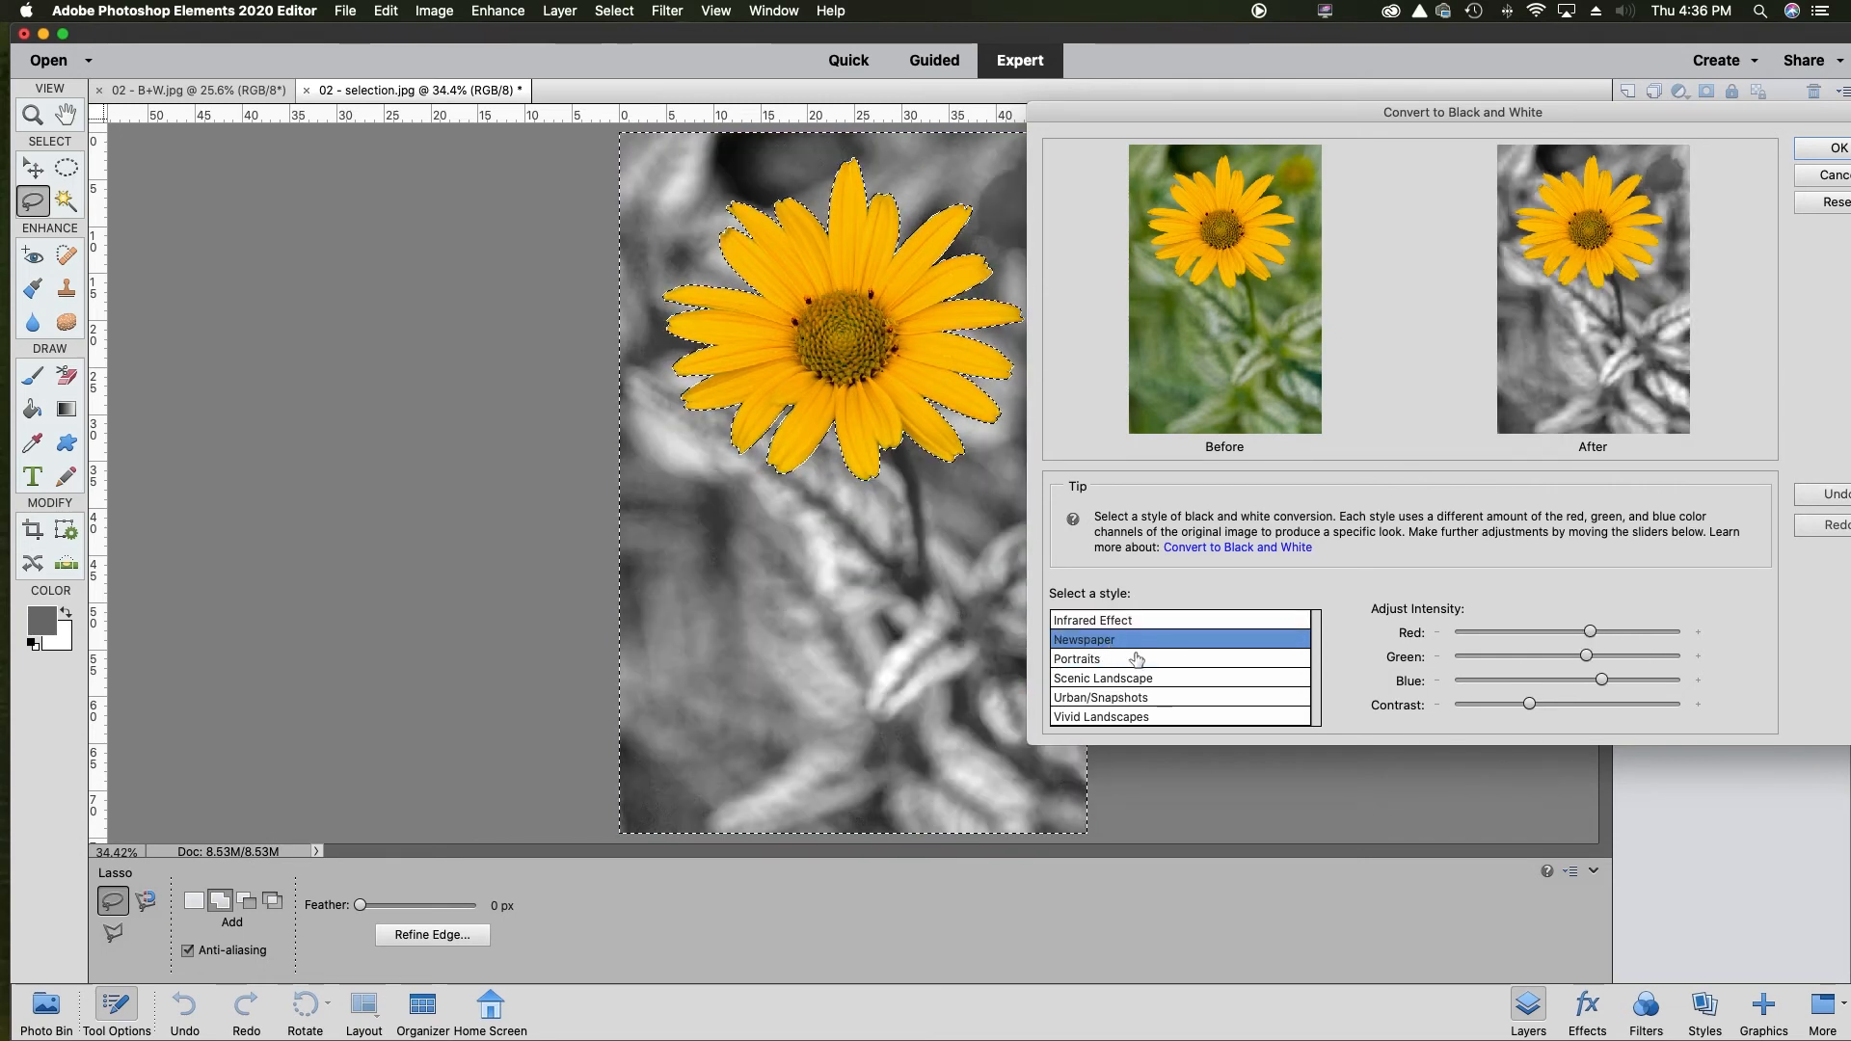
{"action": "left_click", "coordinate": [1137, 659]}
{"action": "left_click", "coordinate": [1140, 678]}
{"action": "left_click", "coordinate": [1140, 698]}
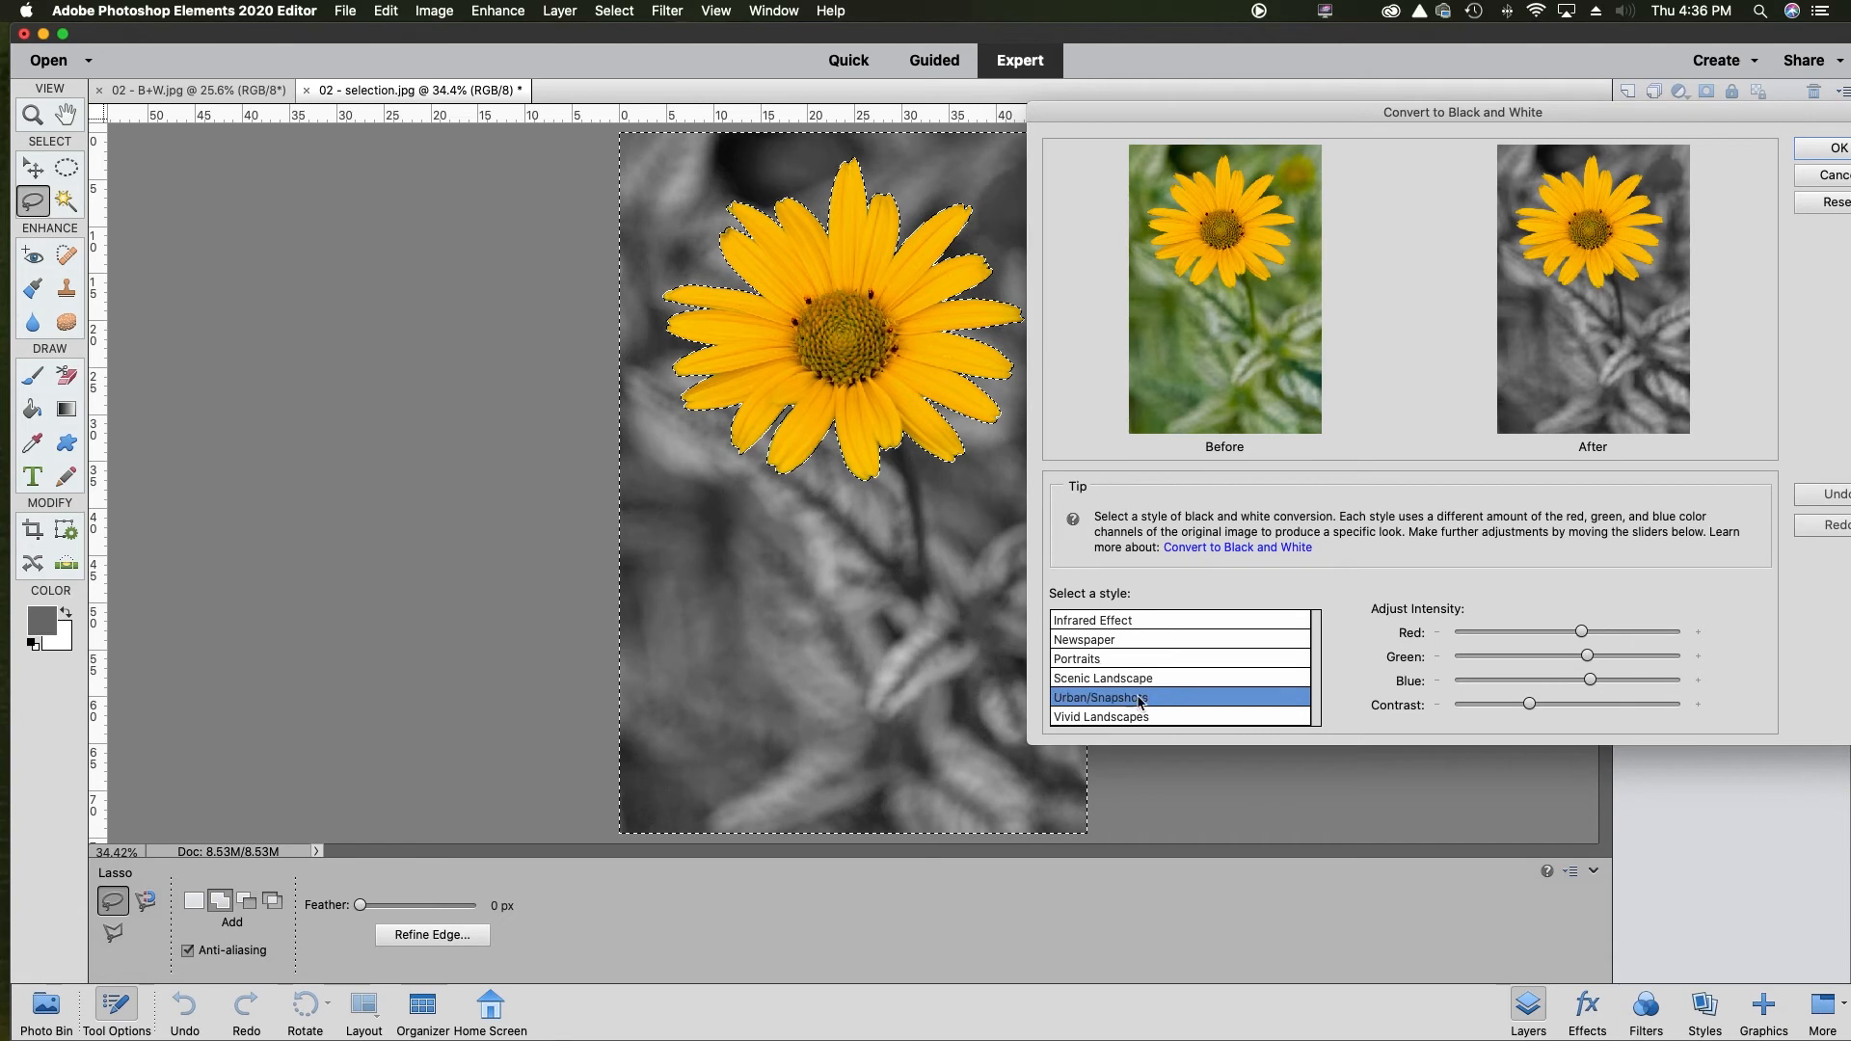
{"action": "left_click", "coordinate": [1827, 175]}
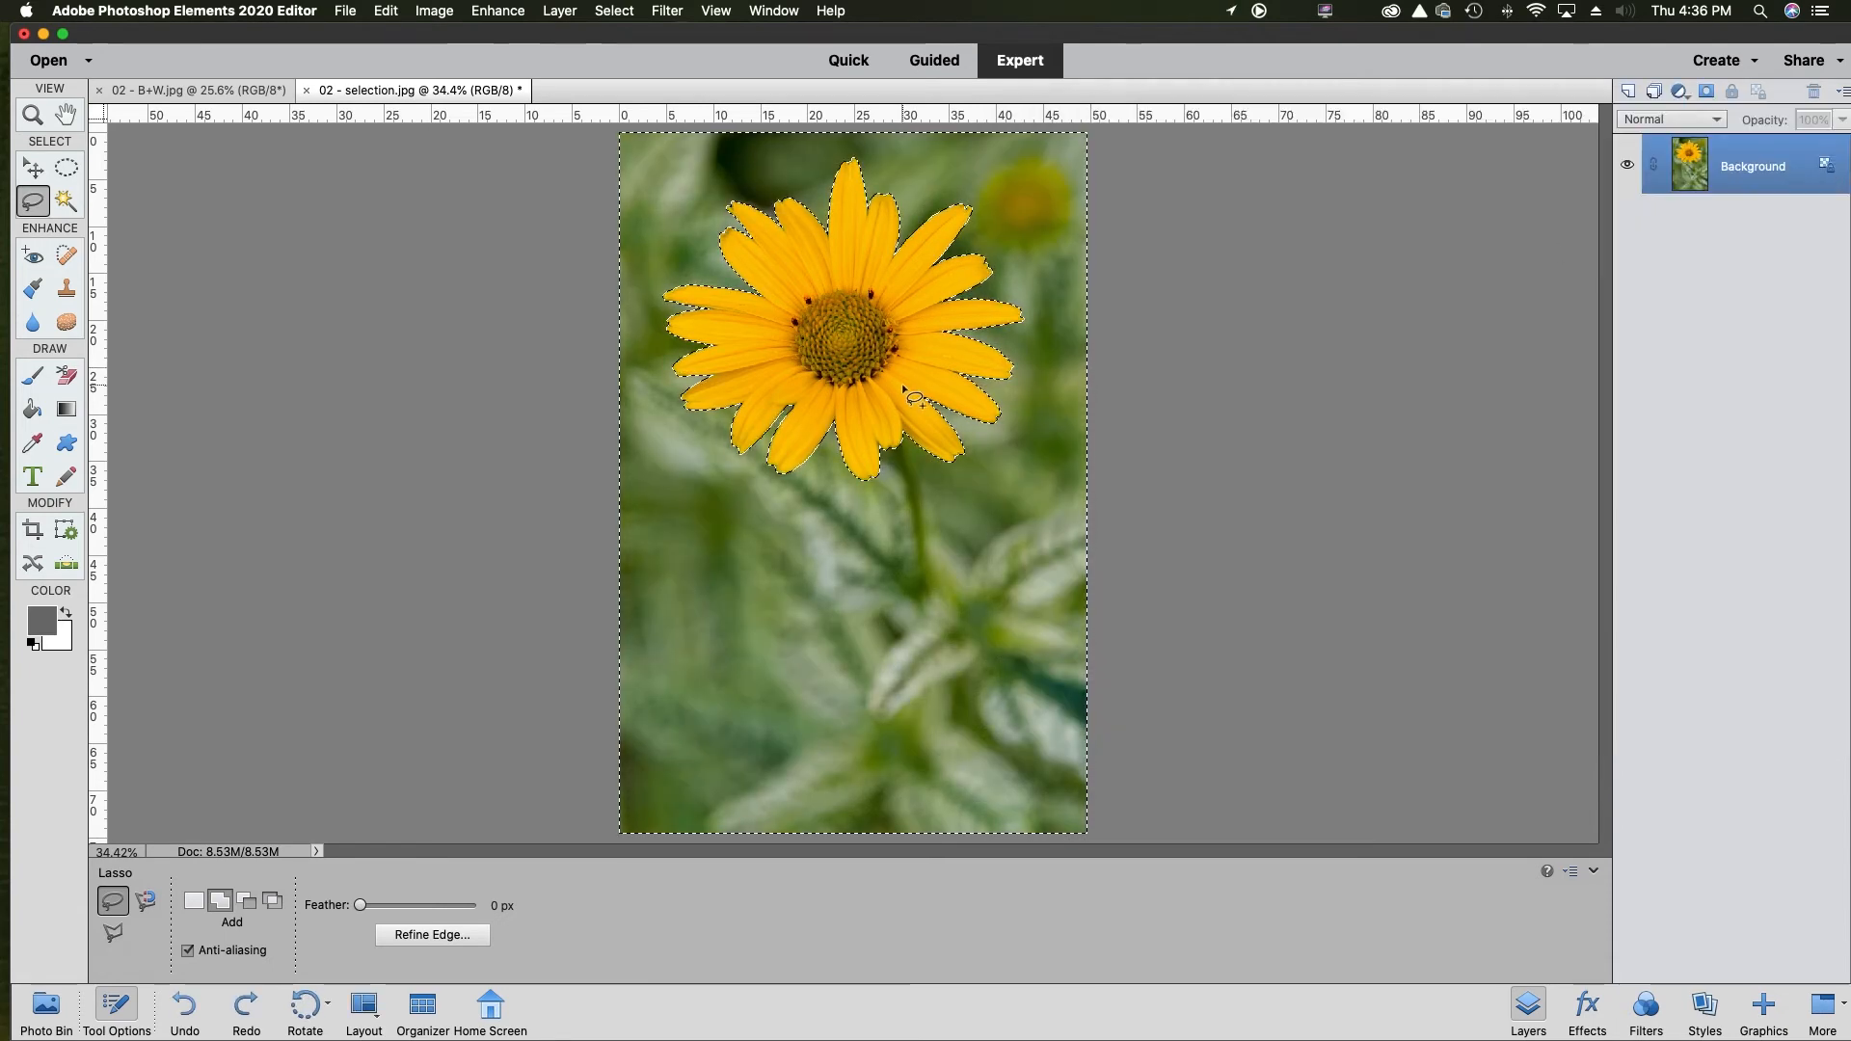
Start a Hue/Saturation adjustment on the selected background and set the Master Saturation to -100.
{"action": "left_click", "coordinate": [502, 8]}
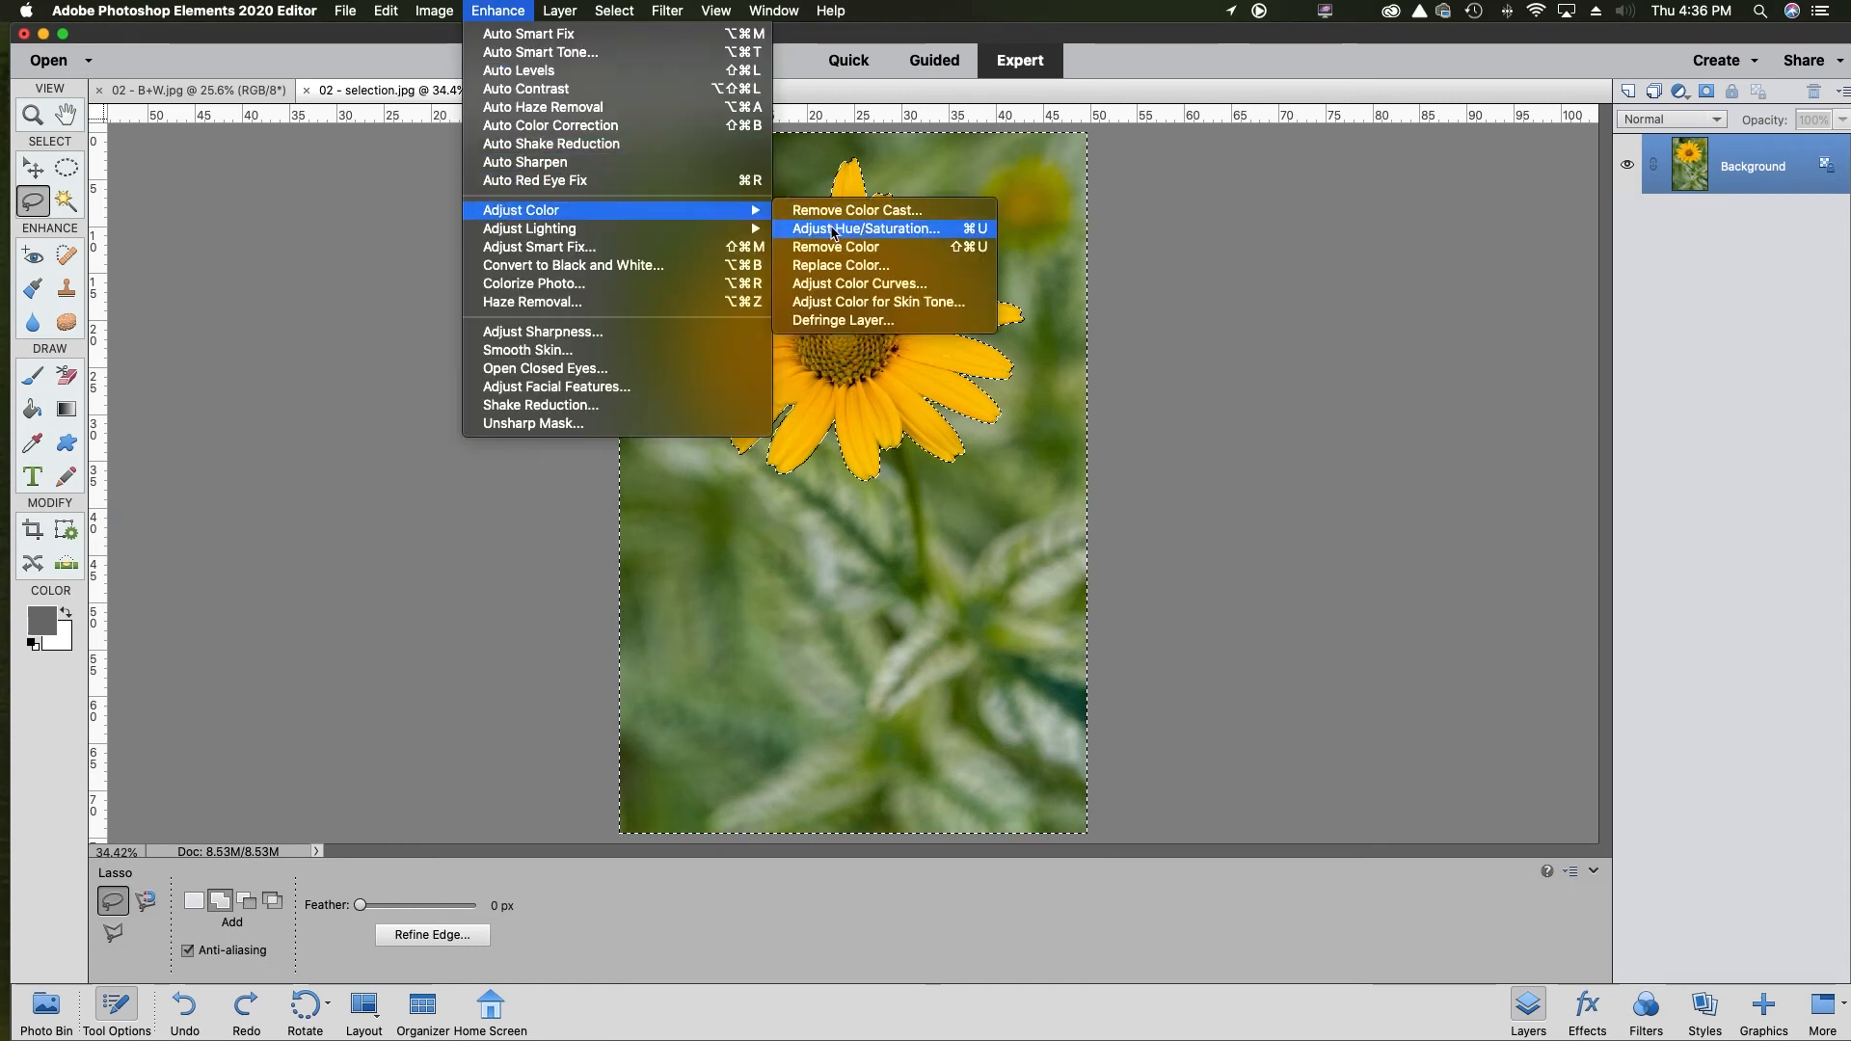
{"action": "left_click", "coordinate": [833, 233]}
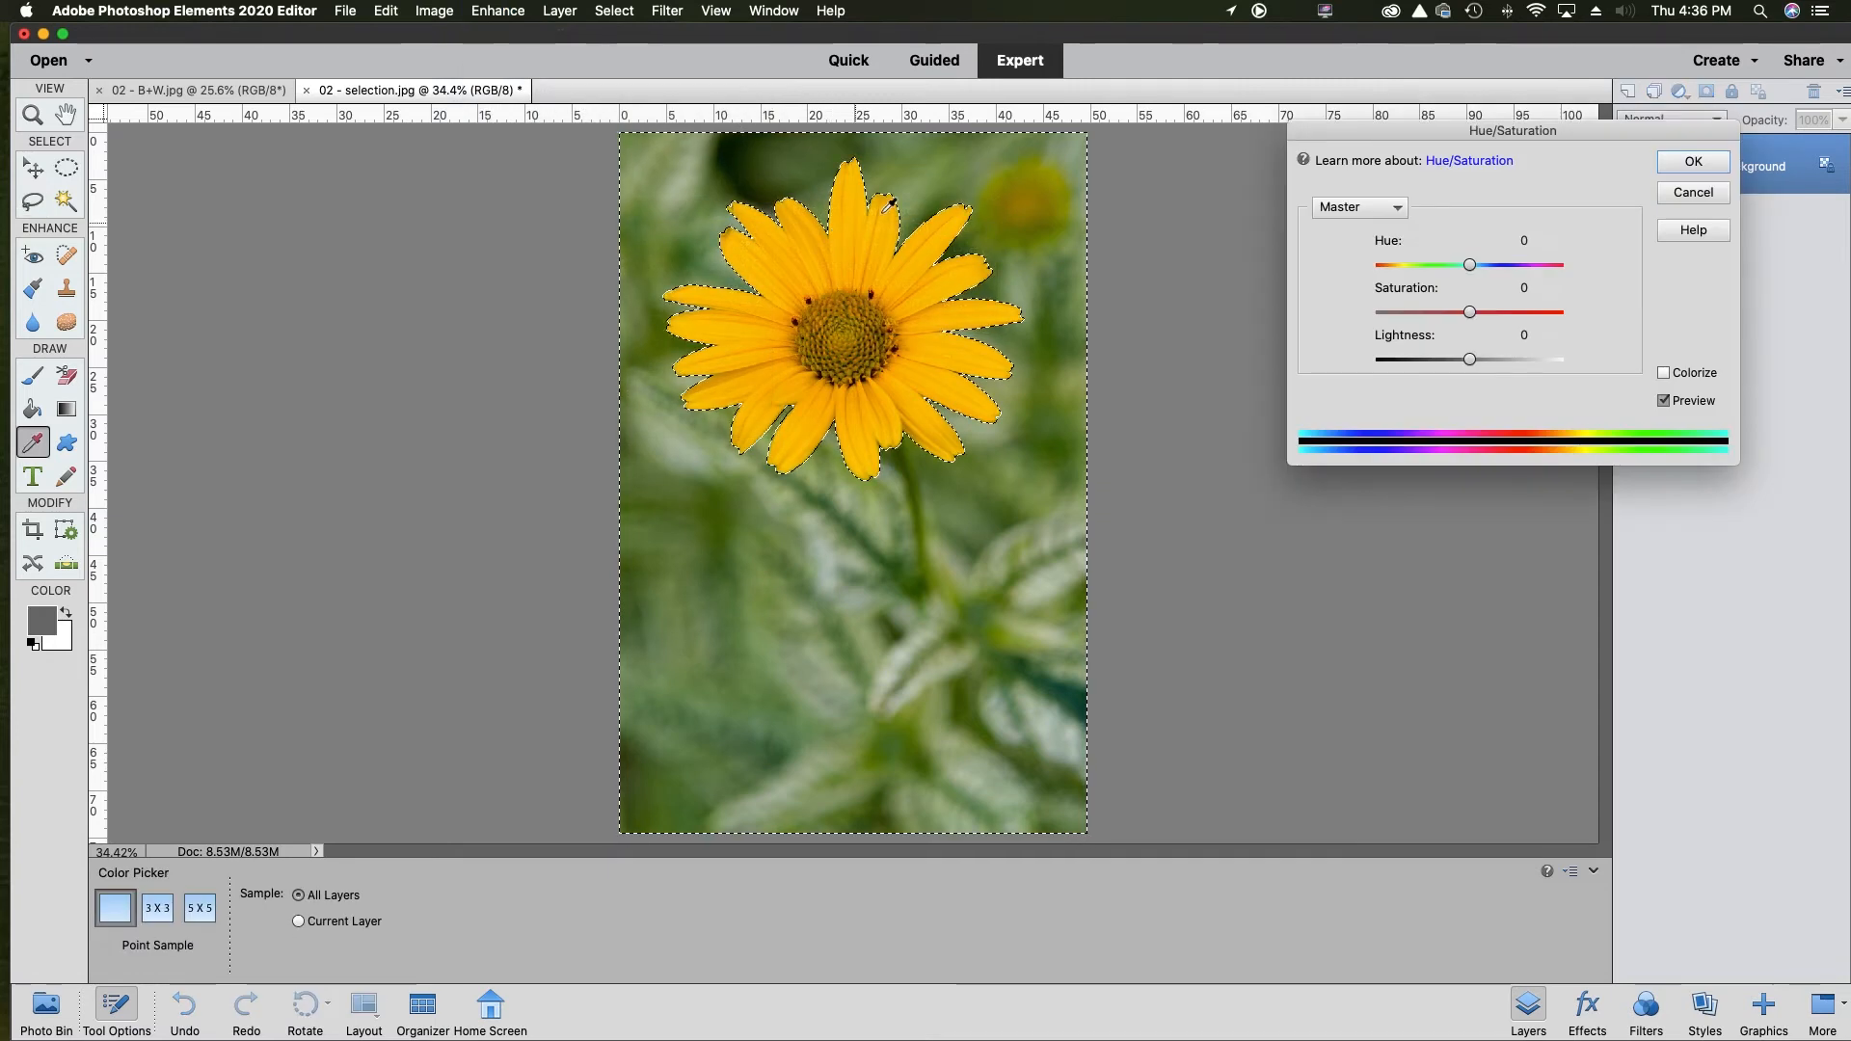
{"action": "left_click_drag", "start_coordinate": [1359, 141], "coordinate": [1310, 147]}
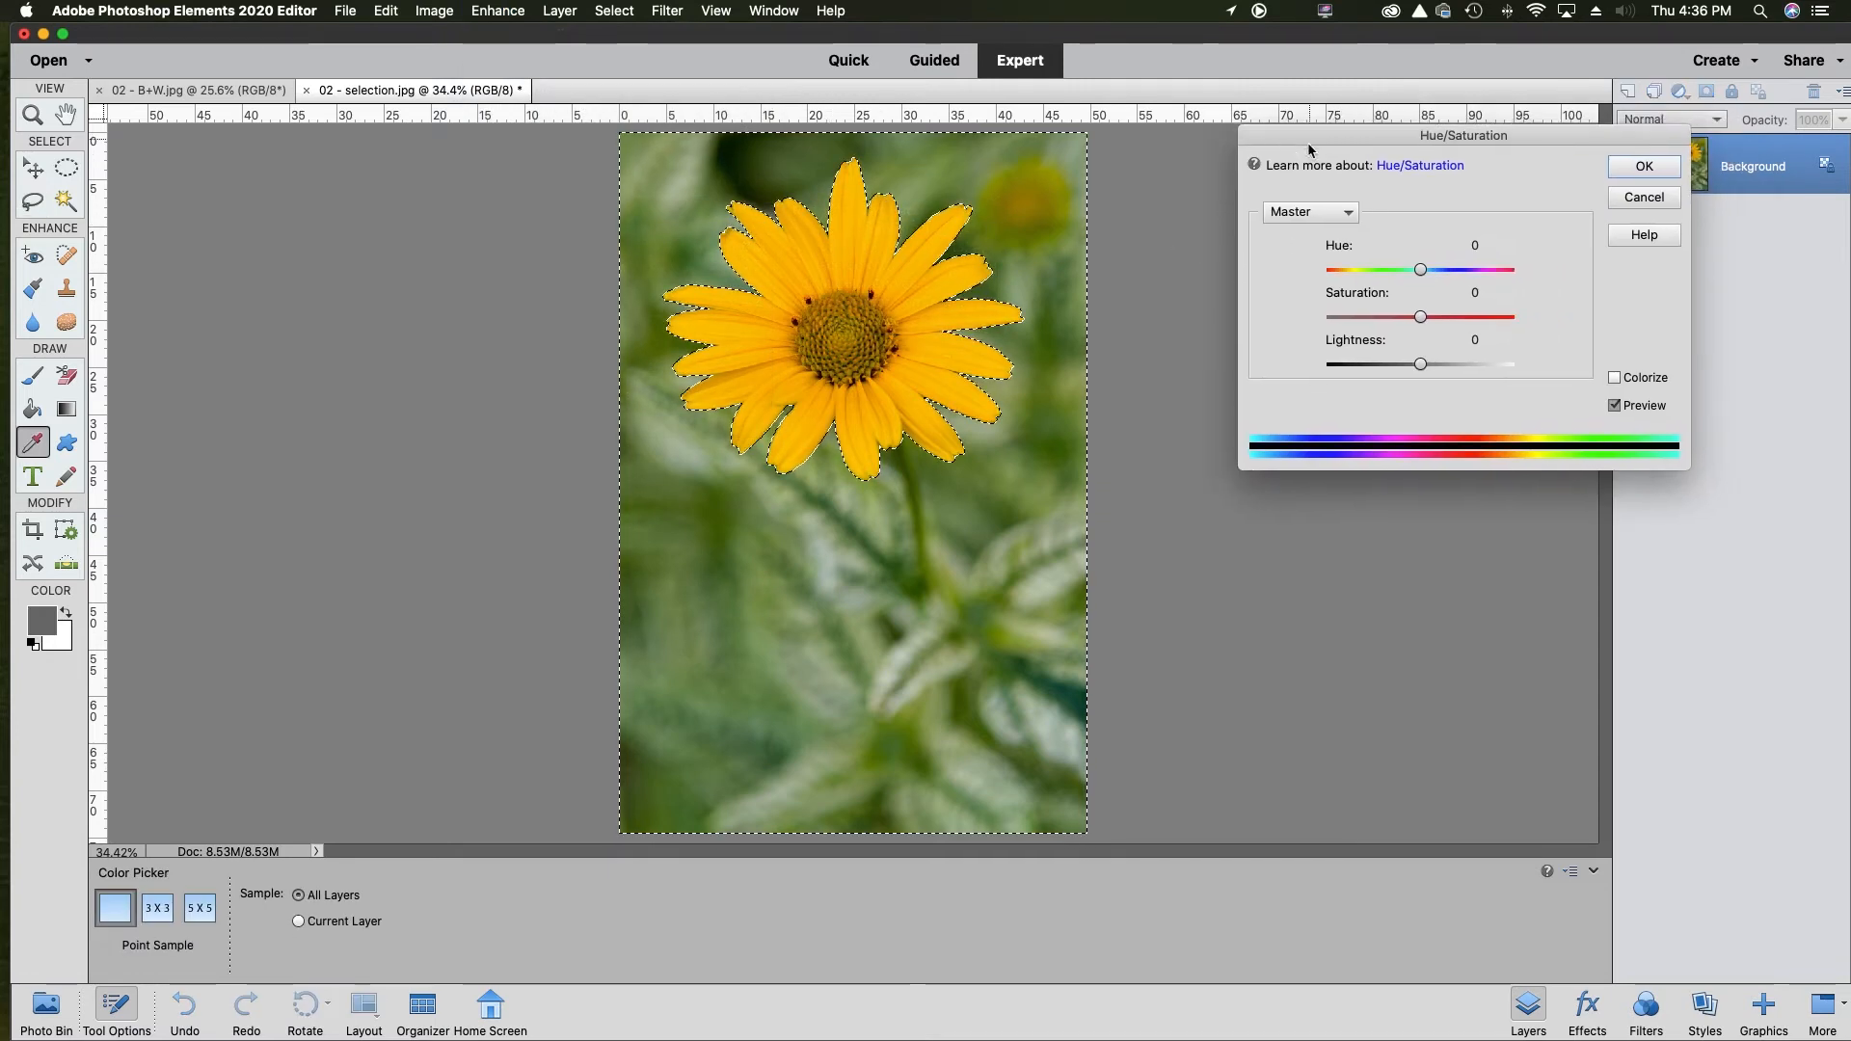
{"action": "left_click_drag", "start_coordinate": [1422, 318], "coordinate": [1270, 316]}
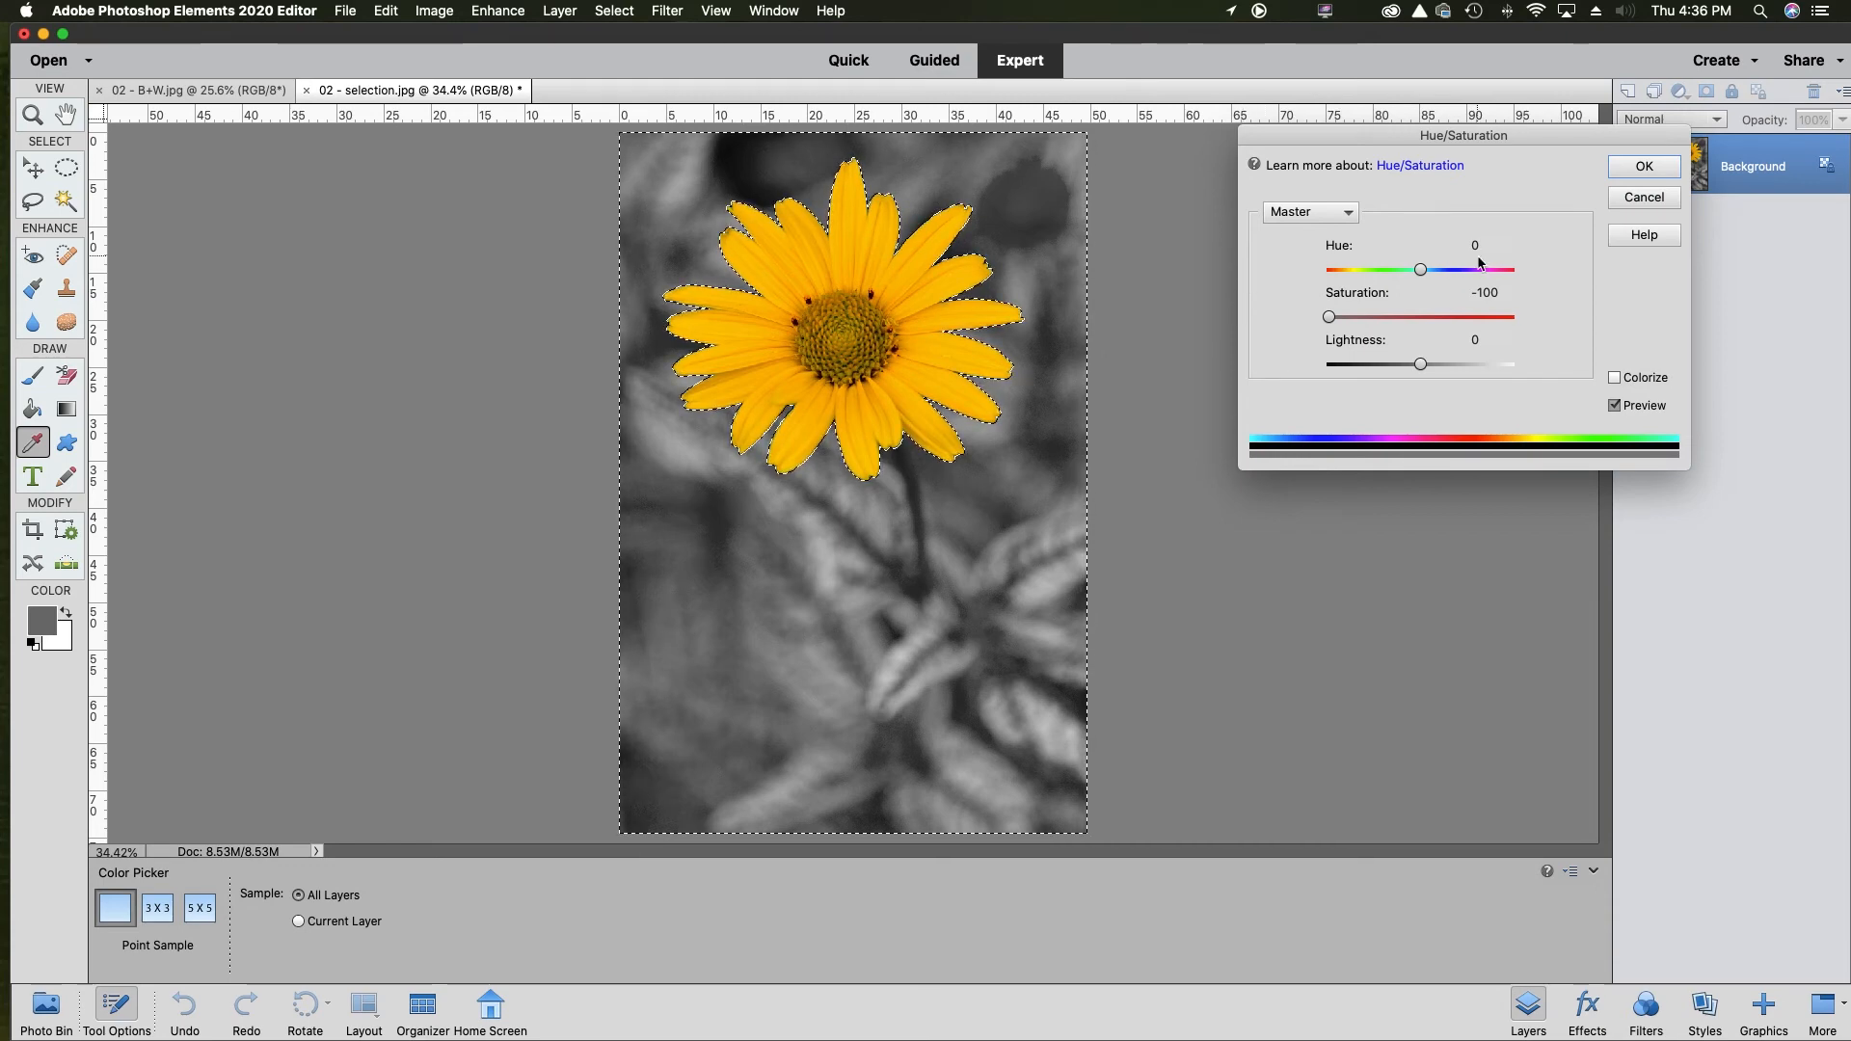
{"action": "left_click", "coordinate": [1485, 294]}
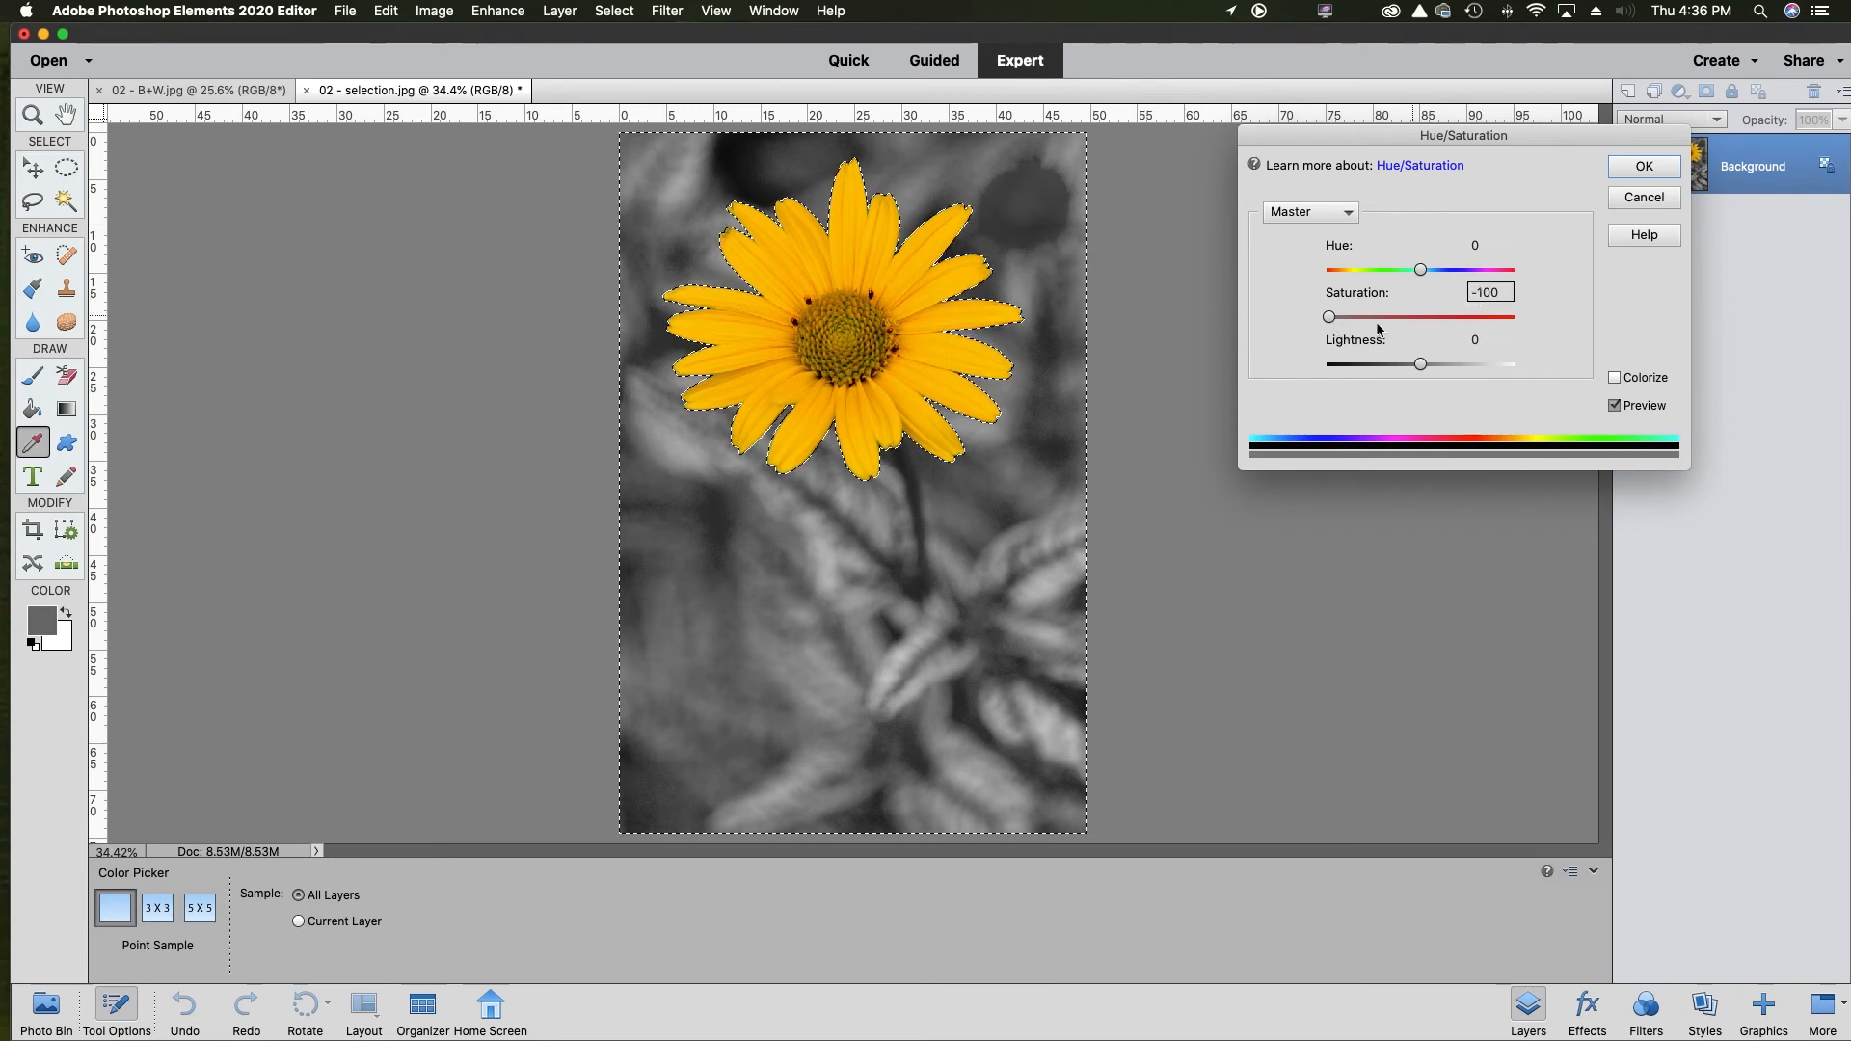
Set the background's Saturation to -71, apply the adjustment and clear the selection.
{"action": "left_click_drag", "start_coordinate": [1334, 320], "coordinate": [1349, 319]}
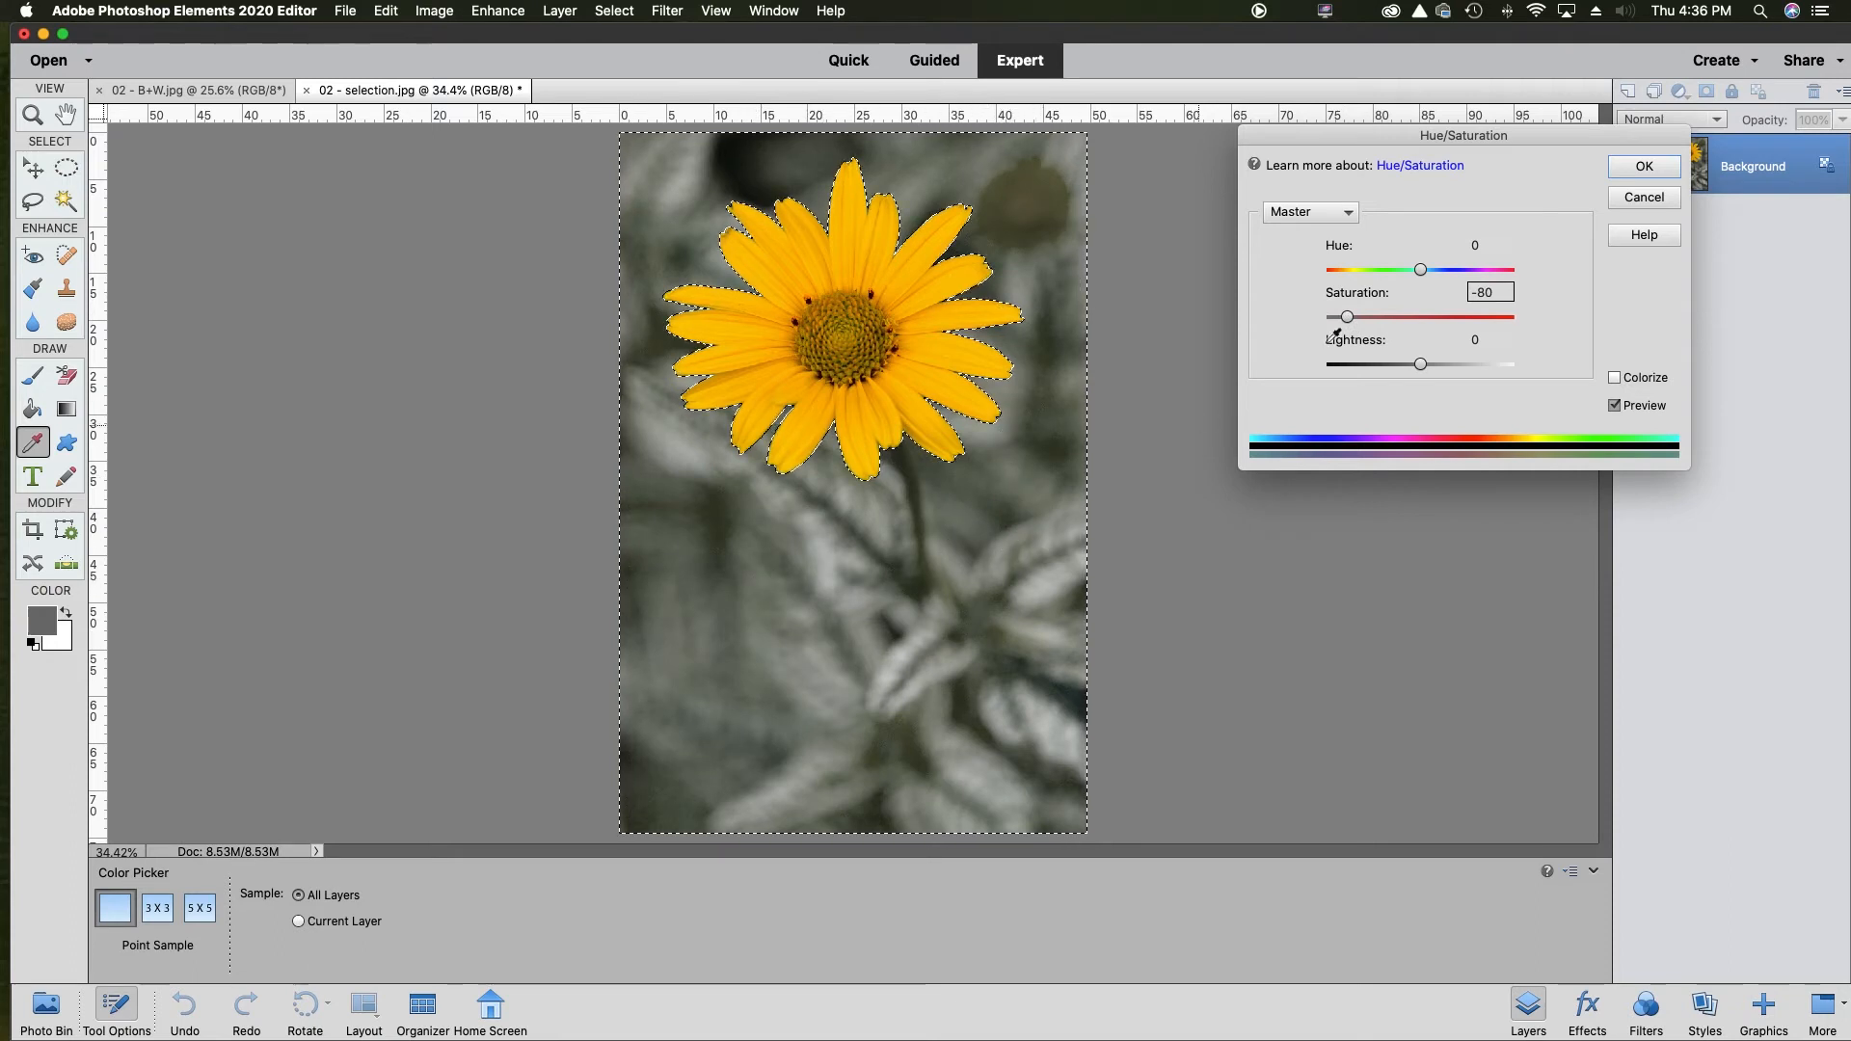
{"action": "left_click_drag", "start_coordinate": [1348, 319], "coordinate": [1354, 319]}
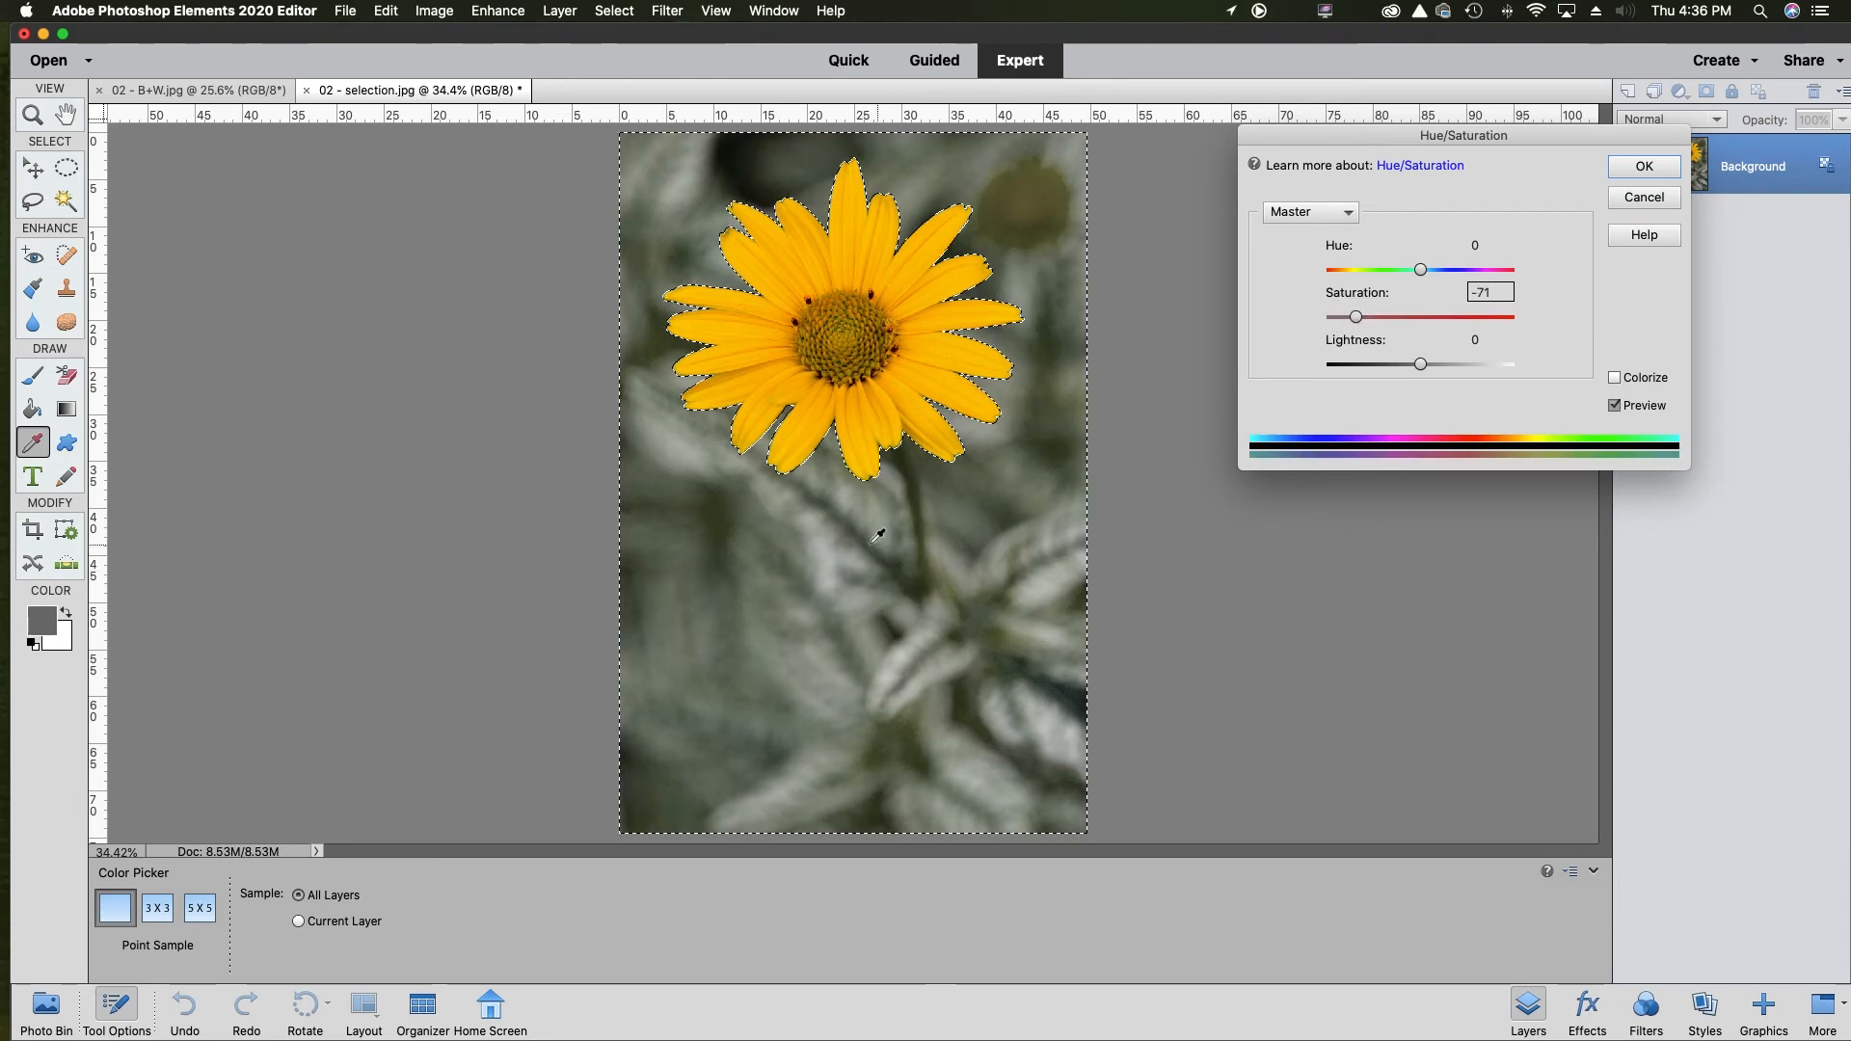
{"action": "left_click", "coordinate": [1645, 166]}
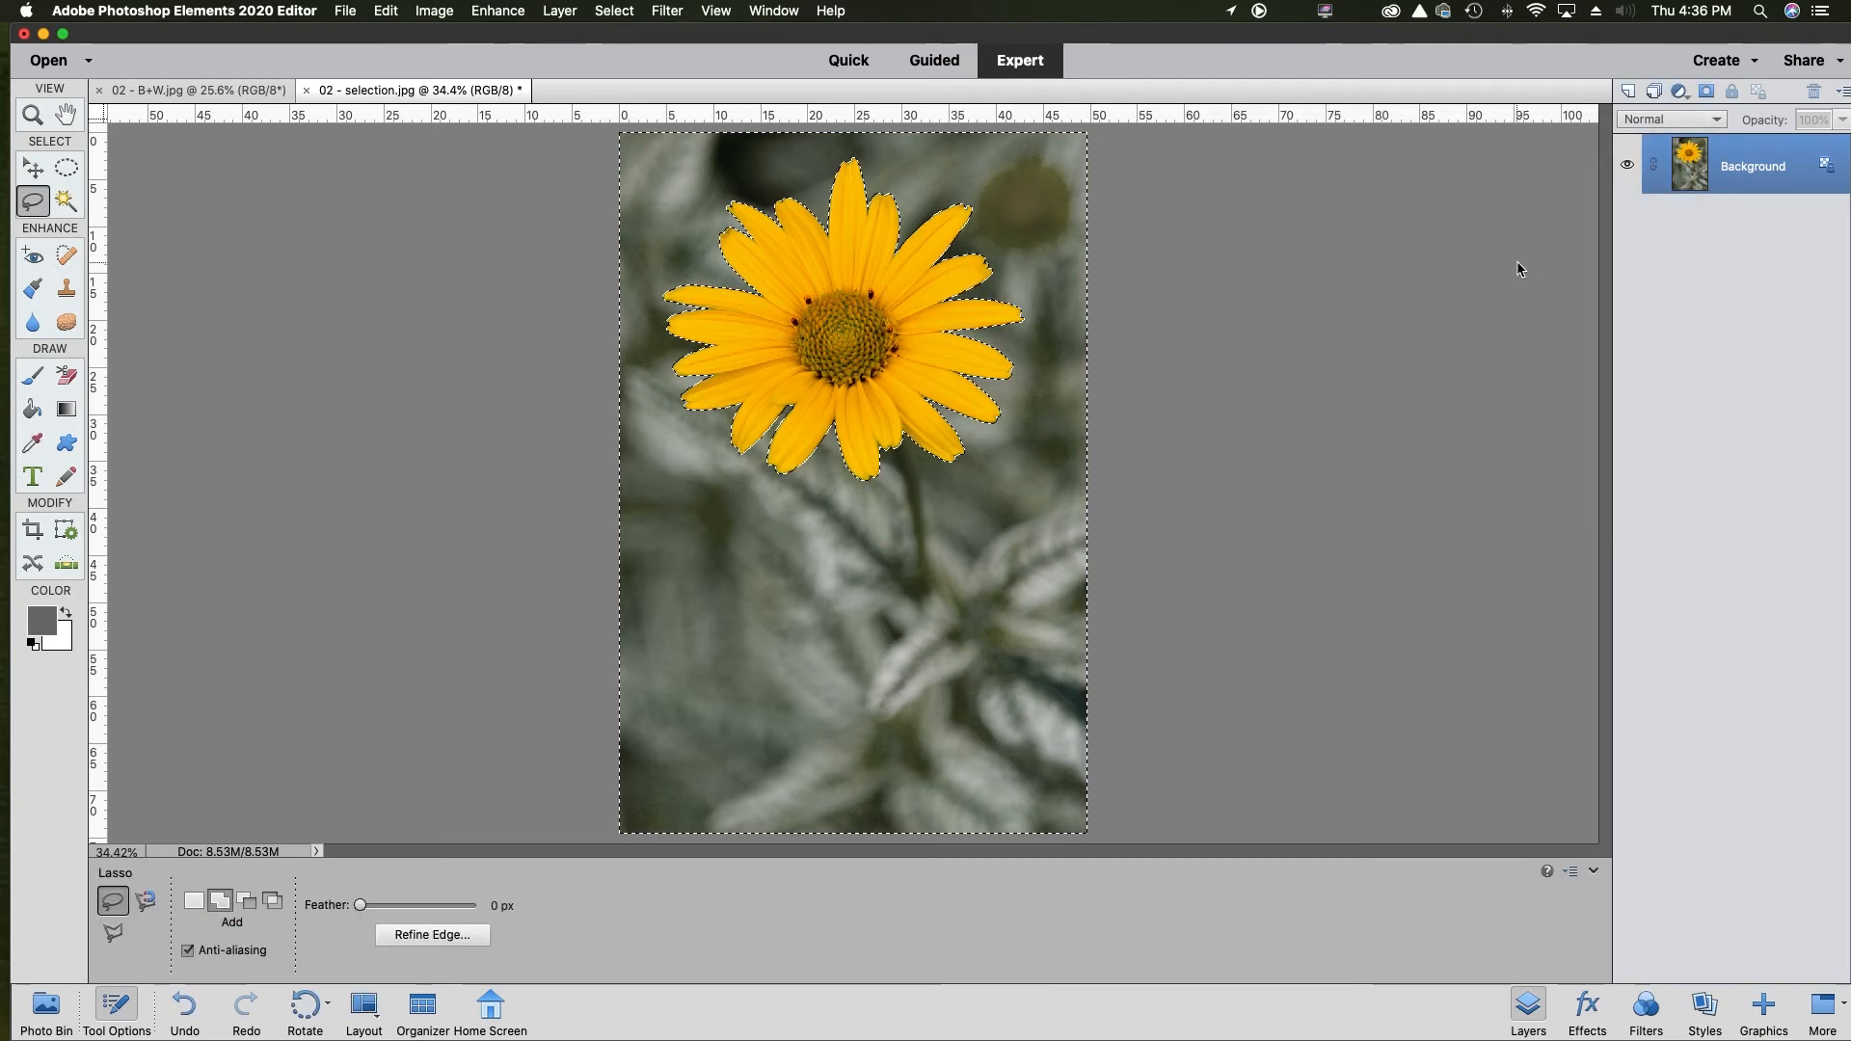
{"action": "key", "text": "super+d"}
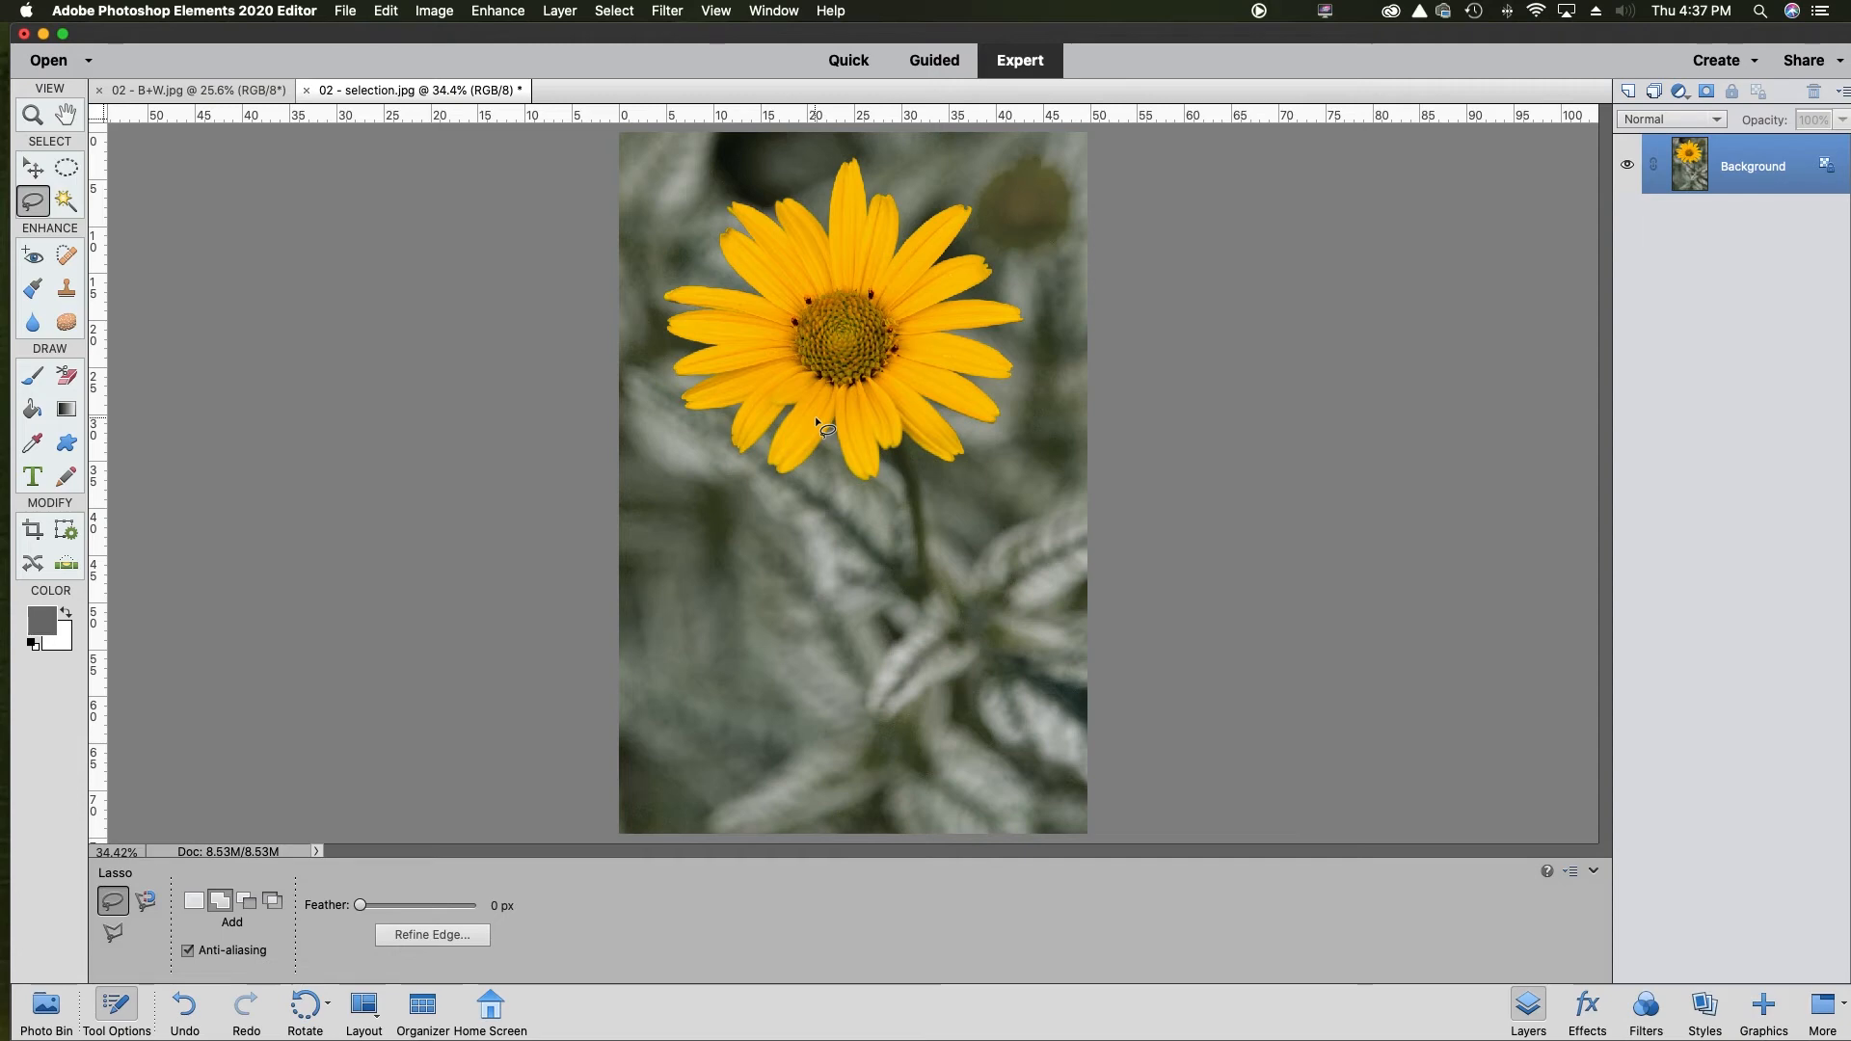
Switch to the wedding photo 02 - B+W.jpg and start a Hue/Saturation adjustment with the dialog moved clear of the picture.
{"action": "left_click", "coordinate": [237, 93]}
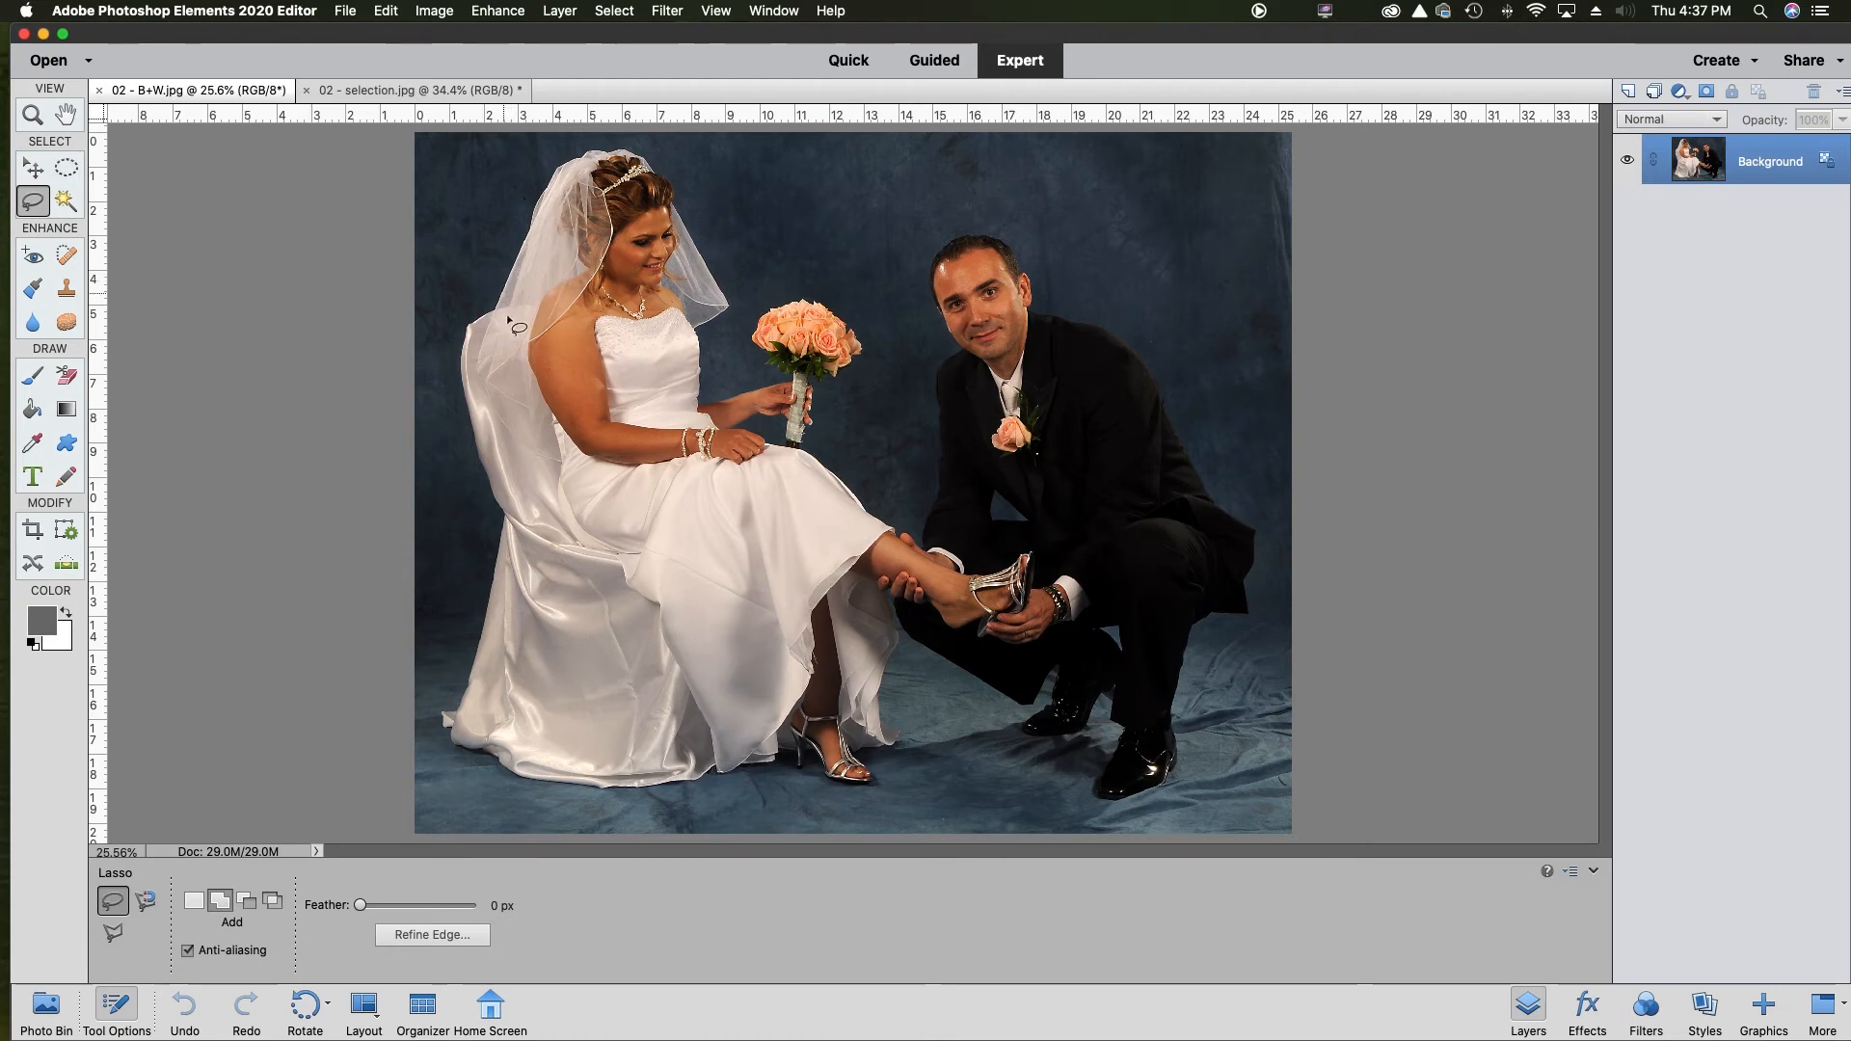
{"action": "left_click", "coordinate": [491, 12]}
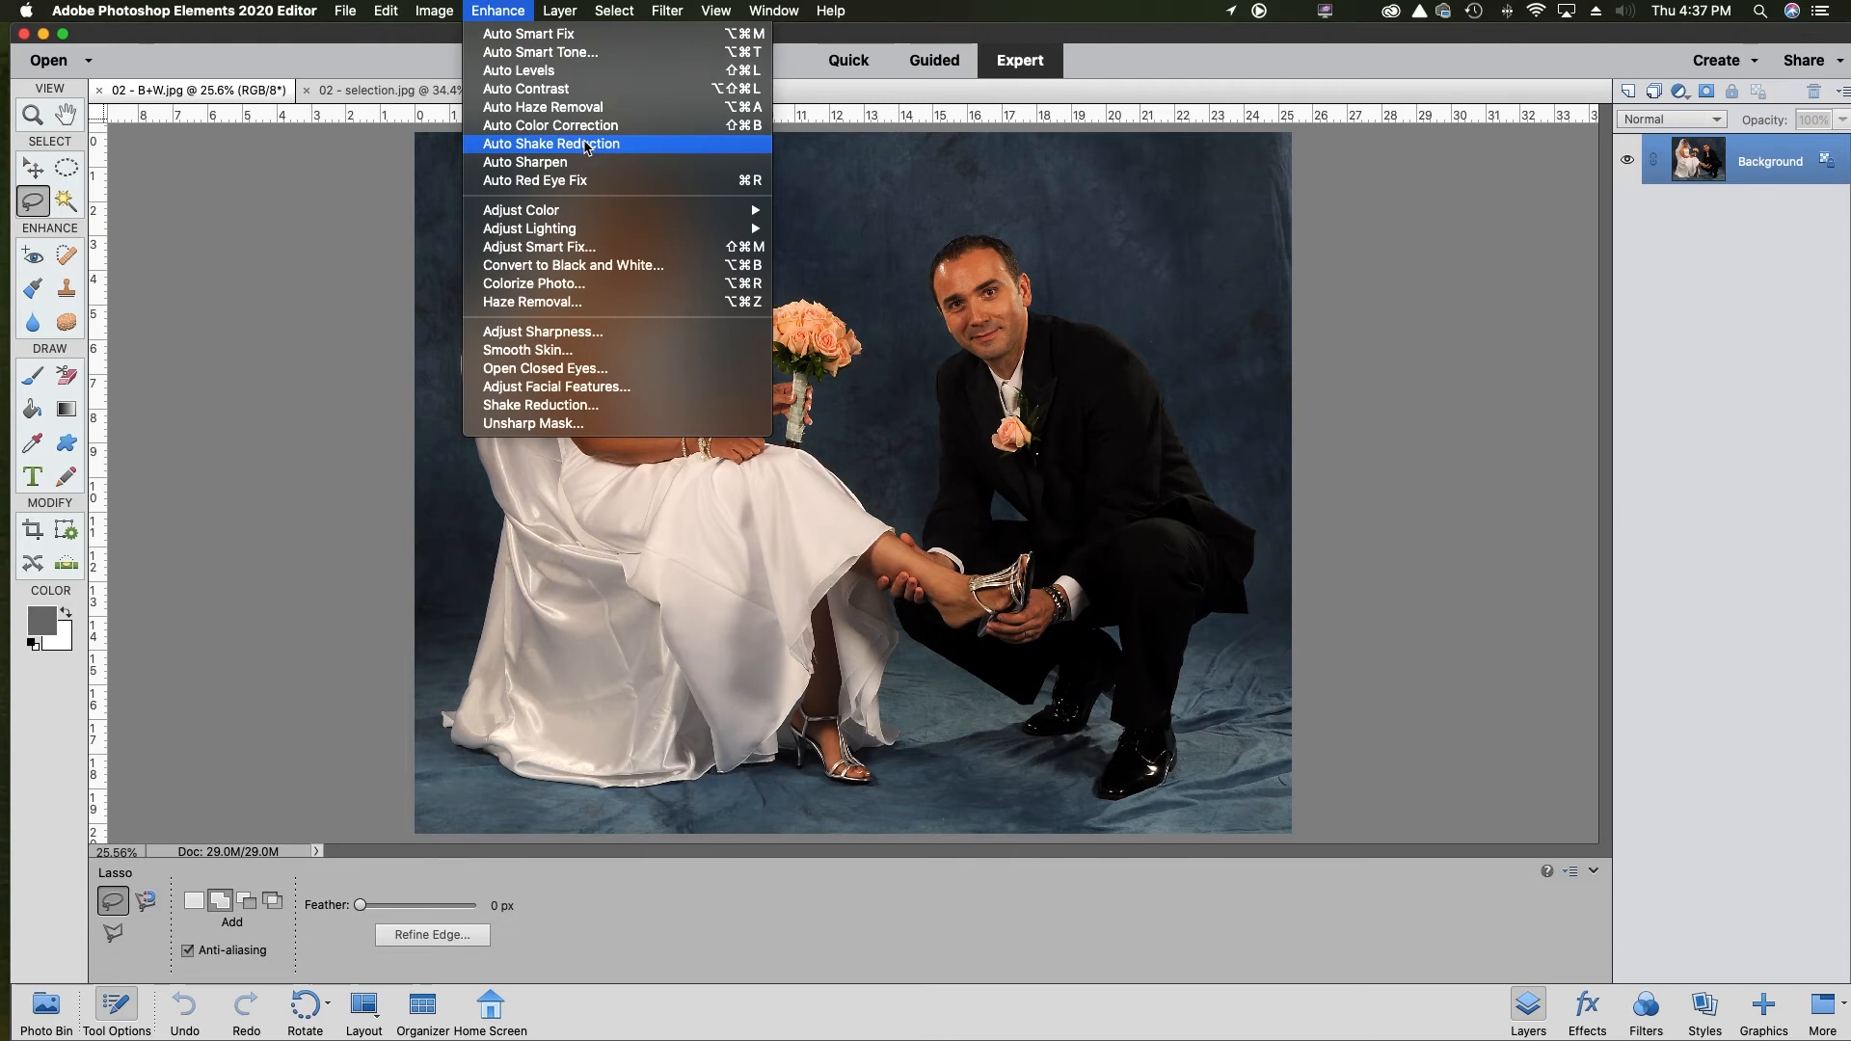
{"action": "mouse_move", "coordinate": [750, 211]}
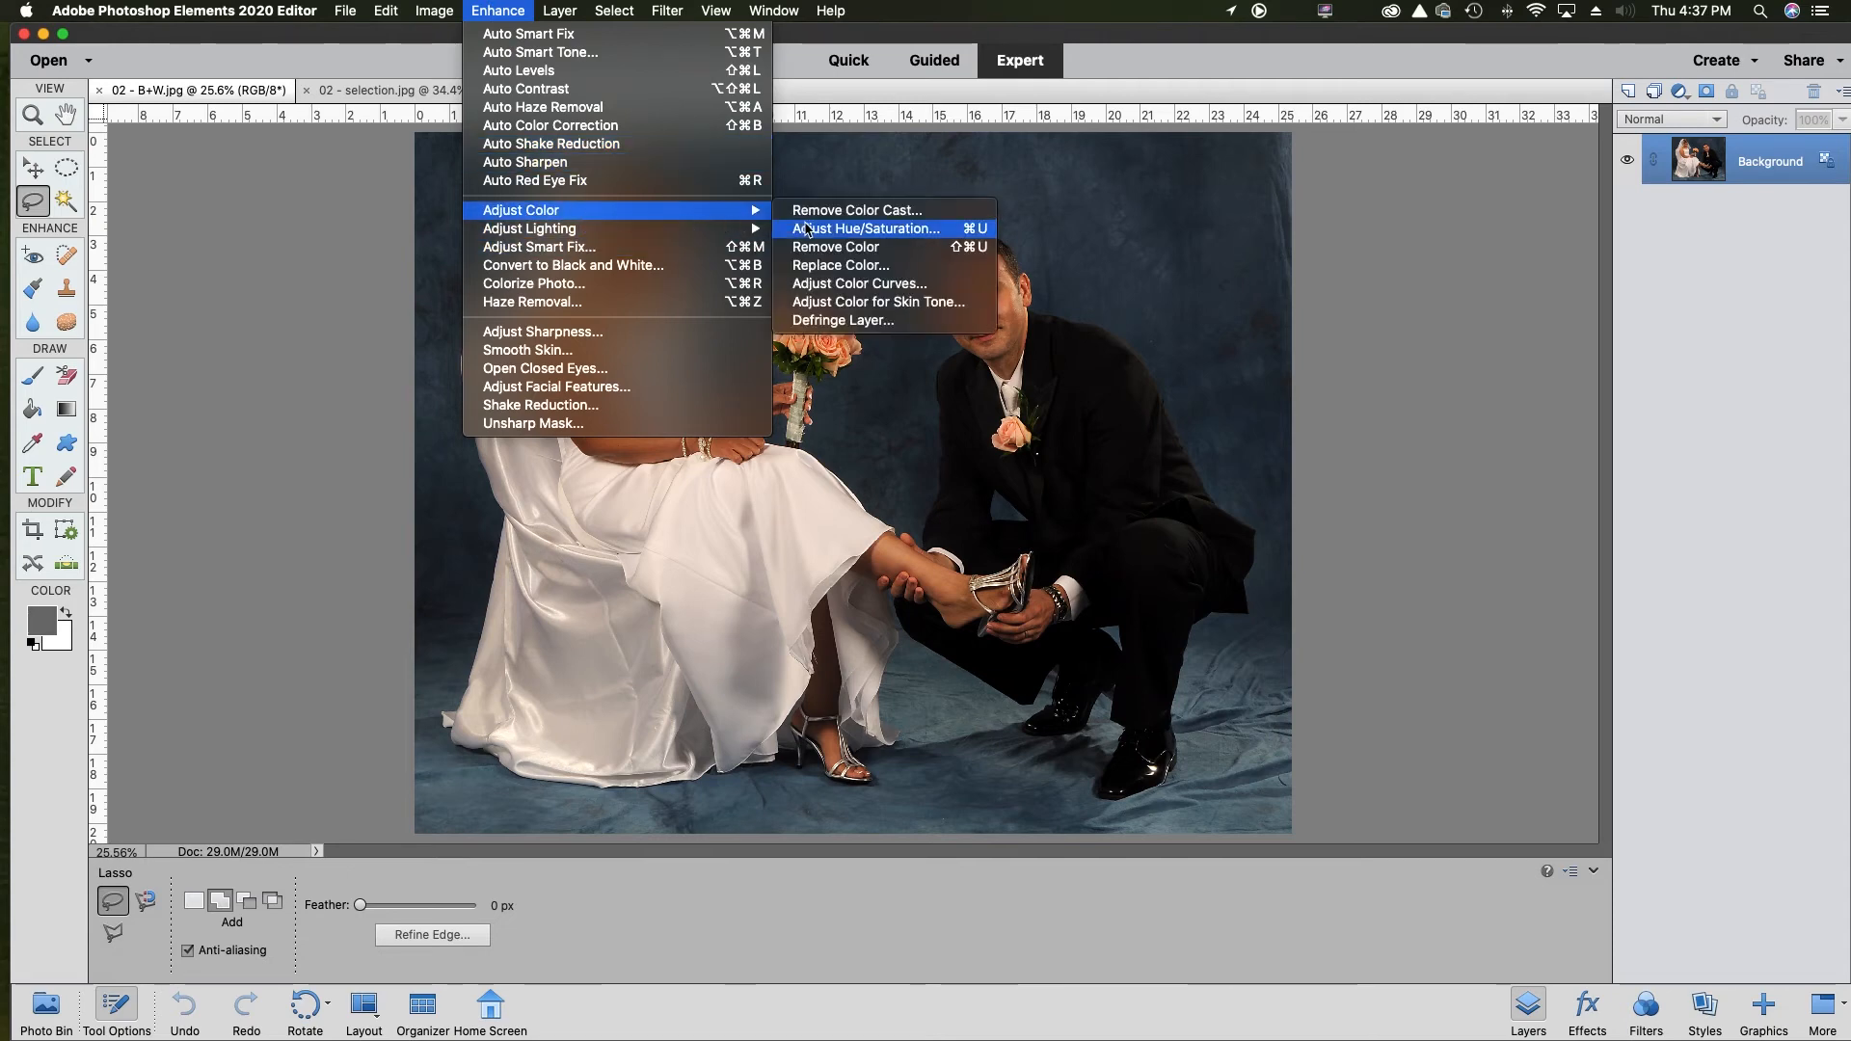
{"action": "left_click", "coordinate": [849, 229]}
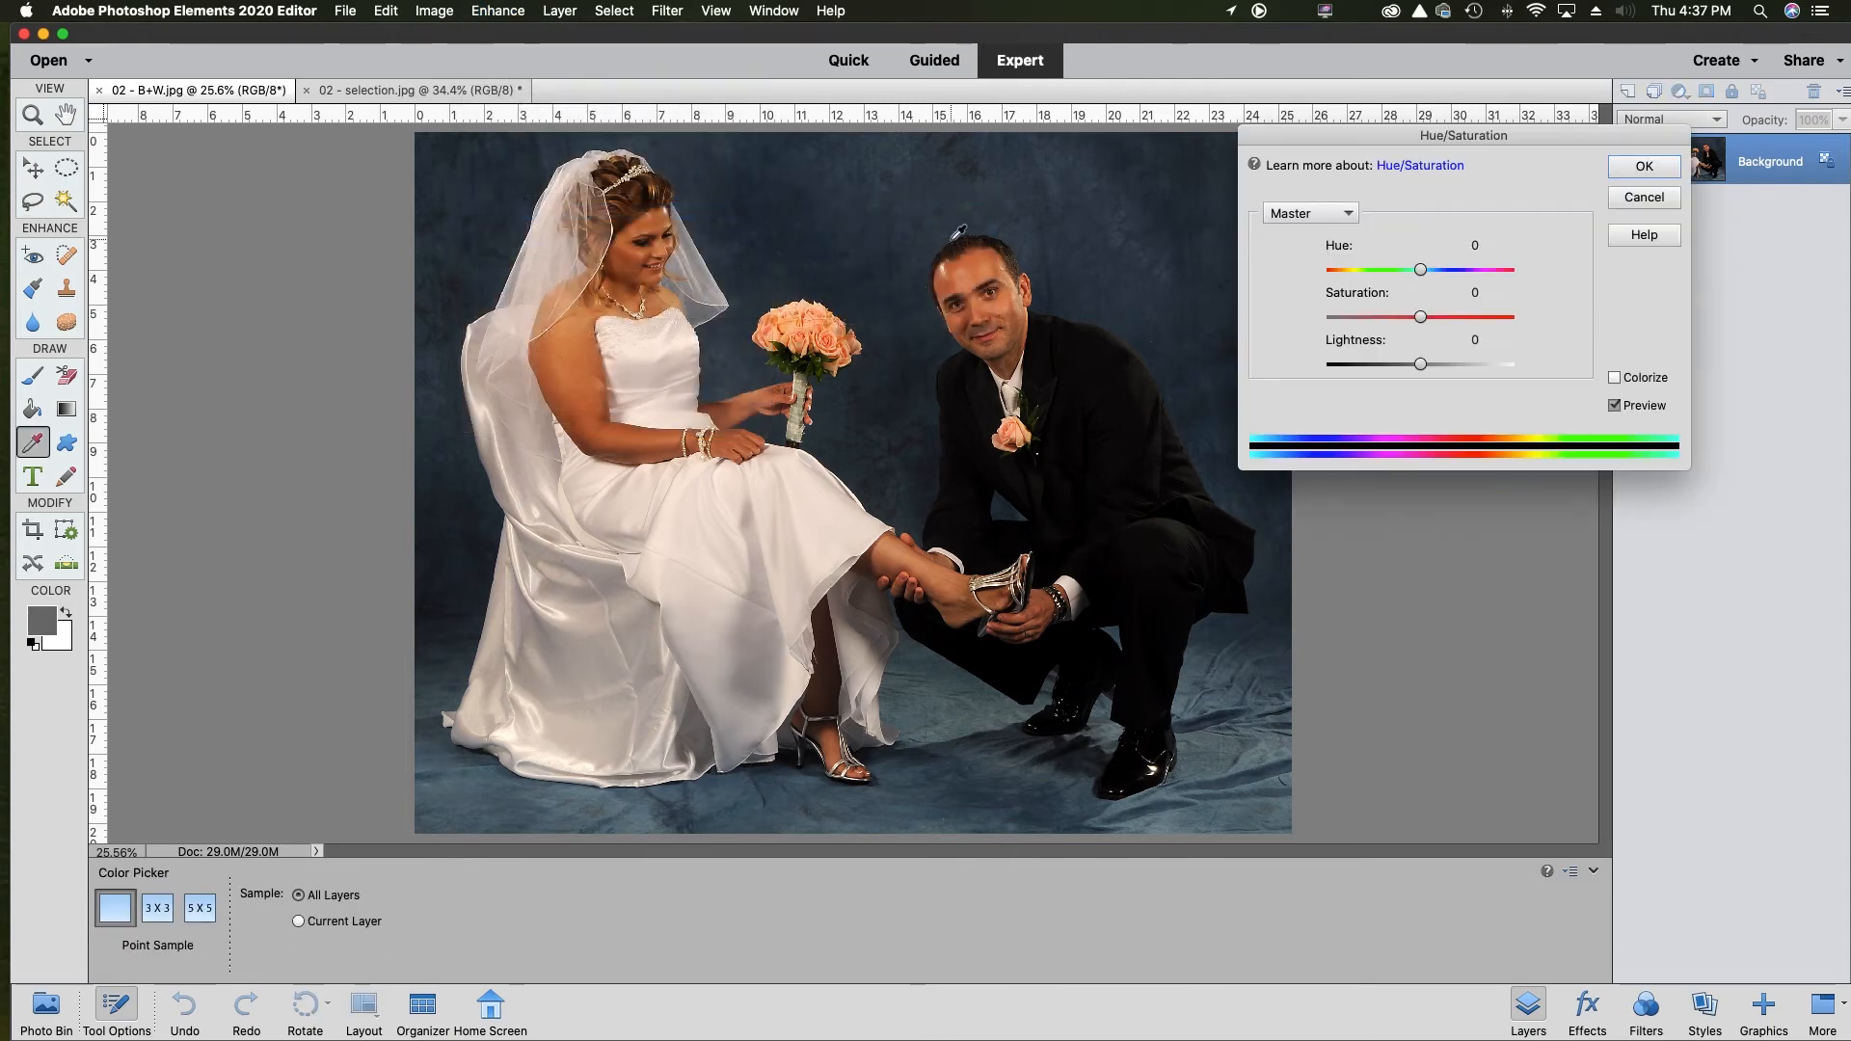
{"action": "left_click_drag", "start_coordinate": [1355, 148], "coordinate": [1461, 175]}
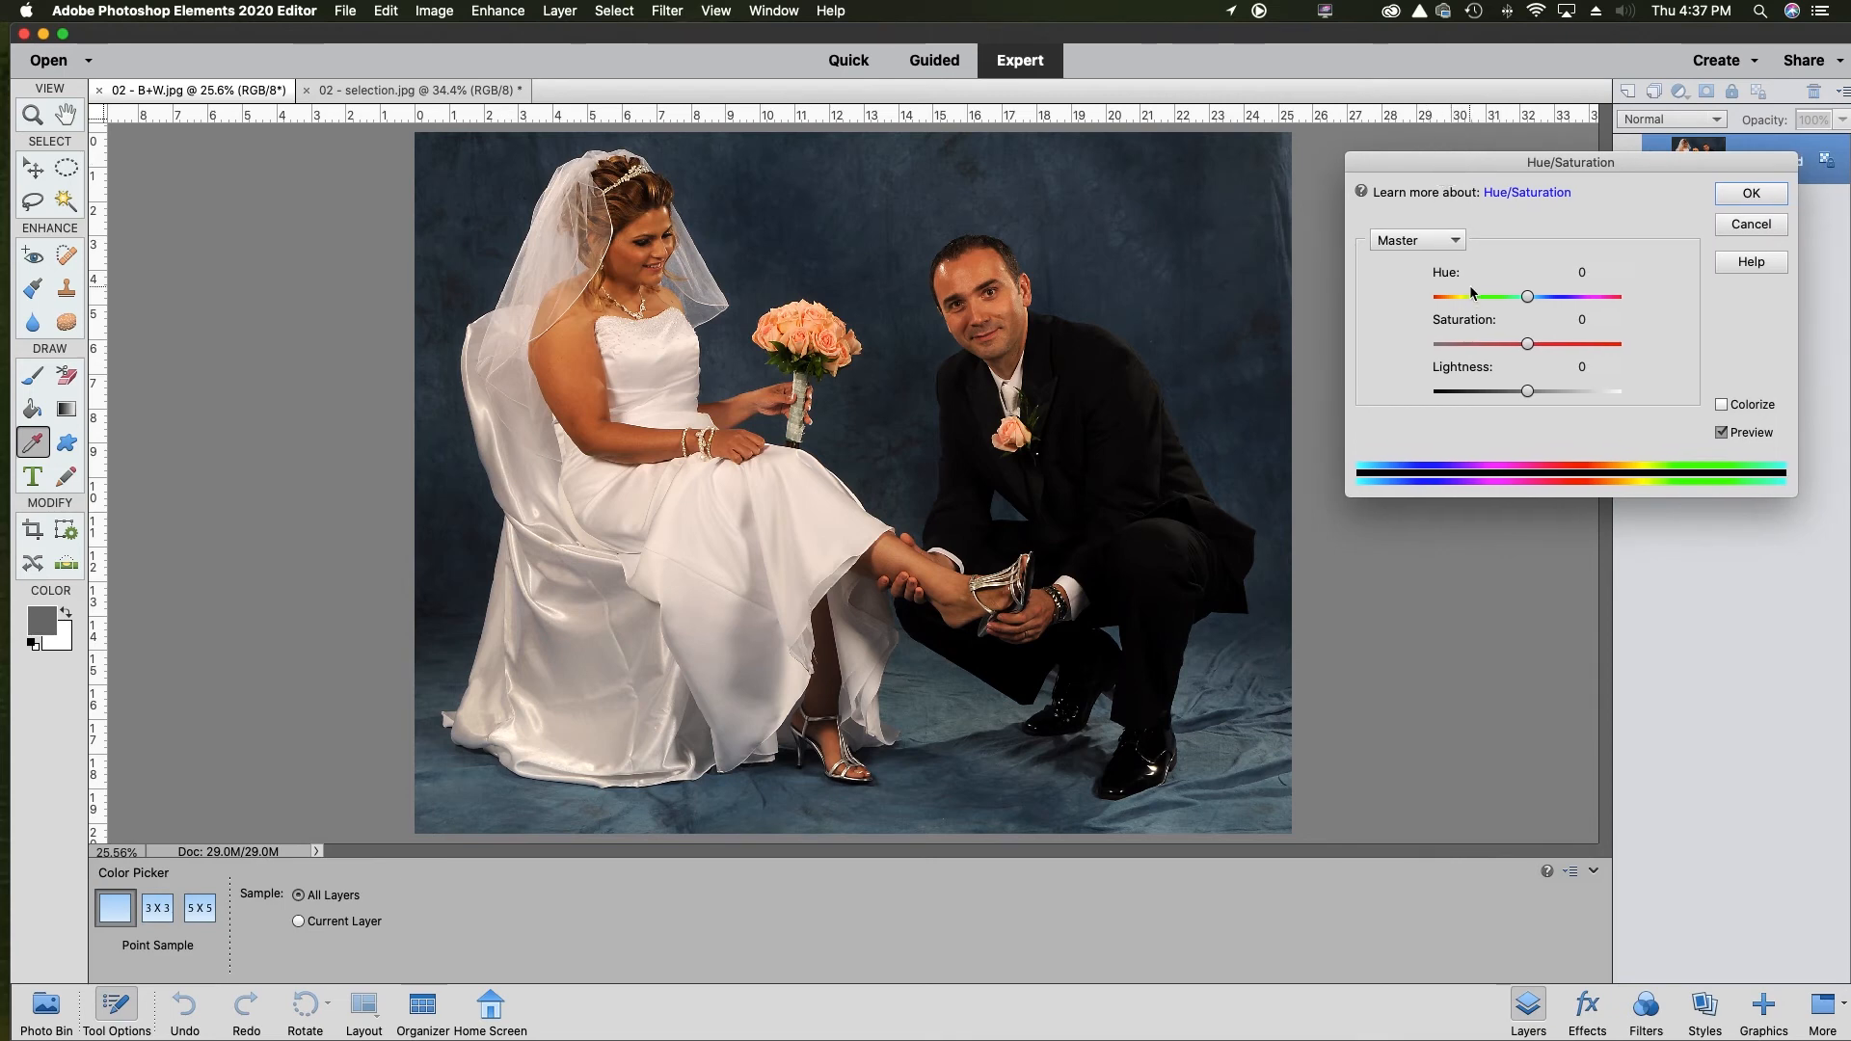
Try a Master Saturation of -100 on the whole wedding photo and return it to 0.
{"action": "left_click_drag", "start_coordinate": [1527, 344], "coordinate": [1423, 362]}
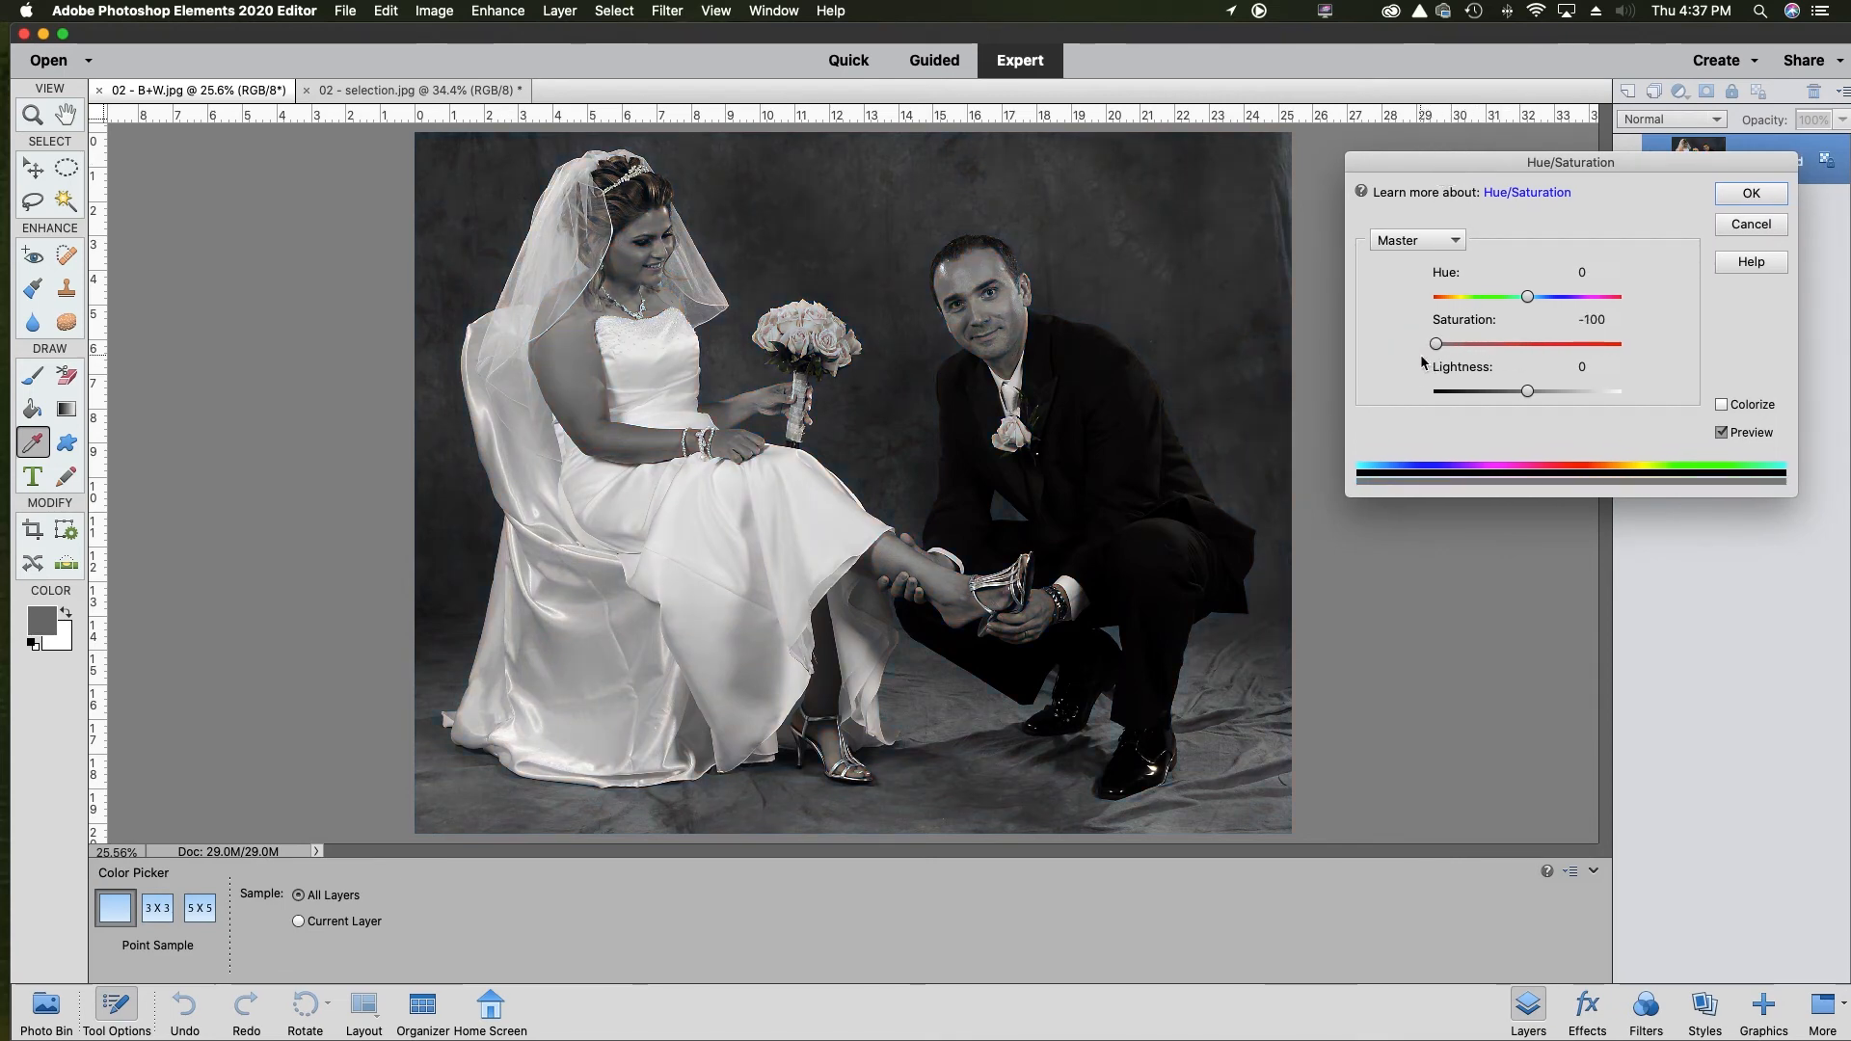
{"action": "left_click", "coordinate": [1527, 344]}
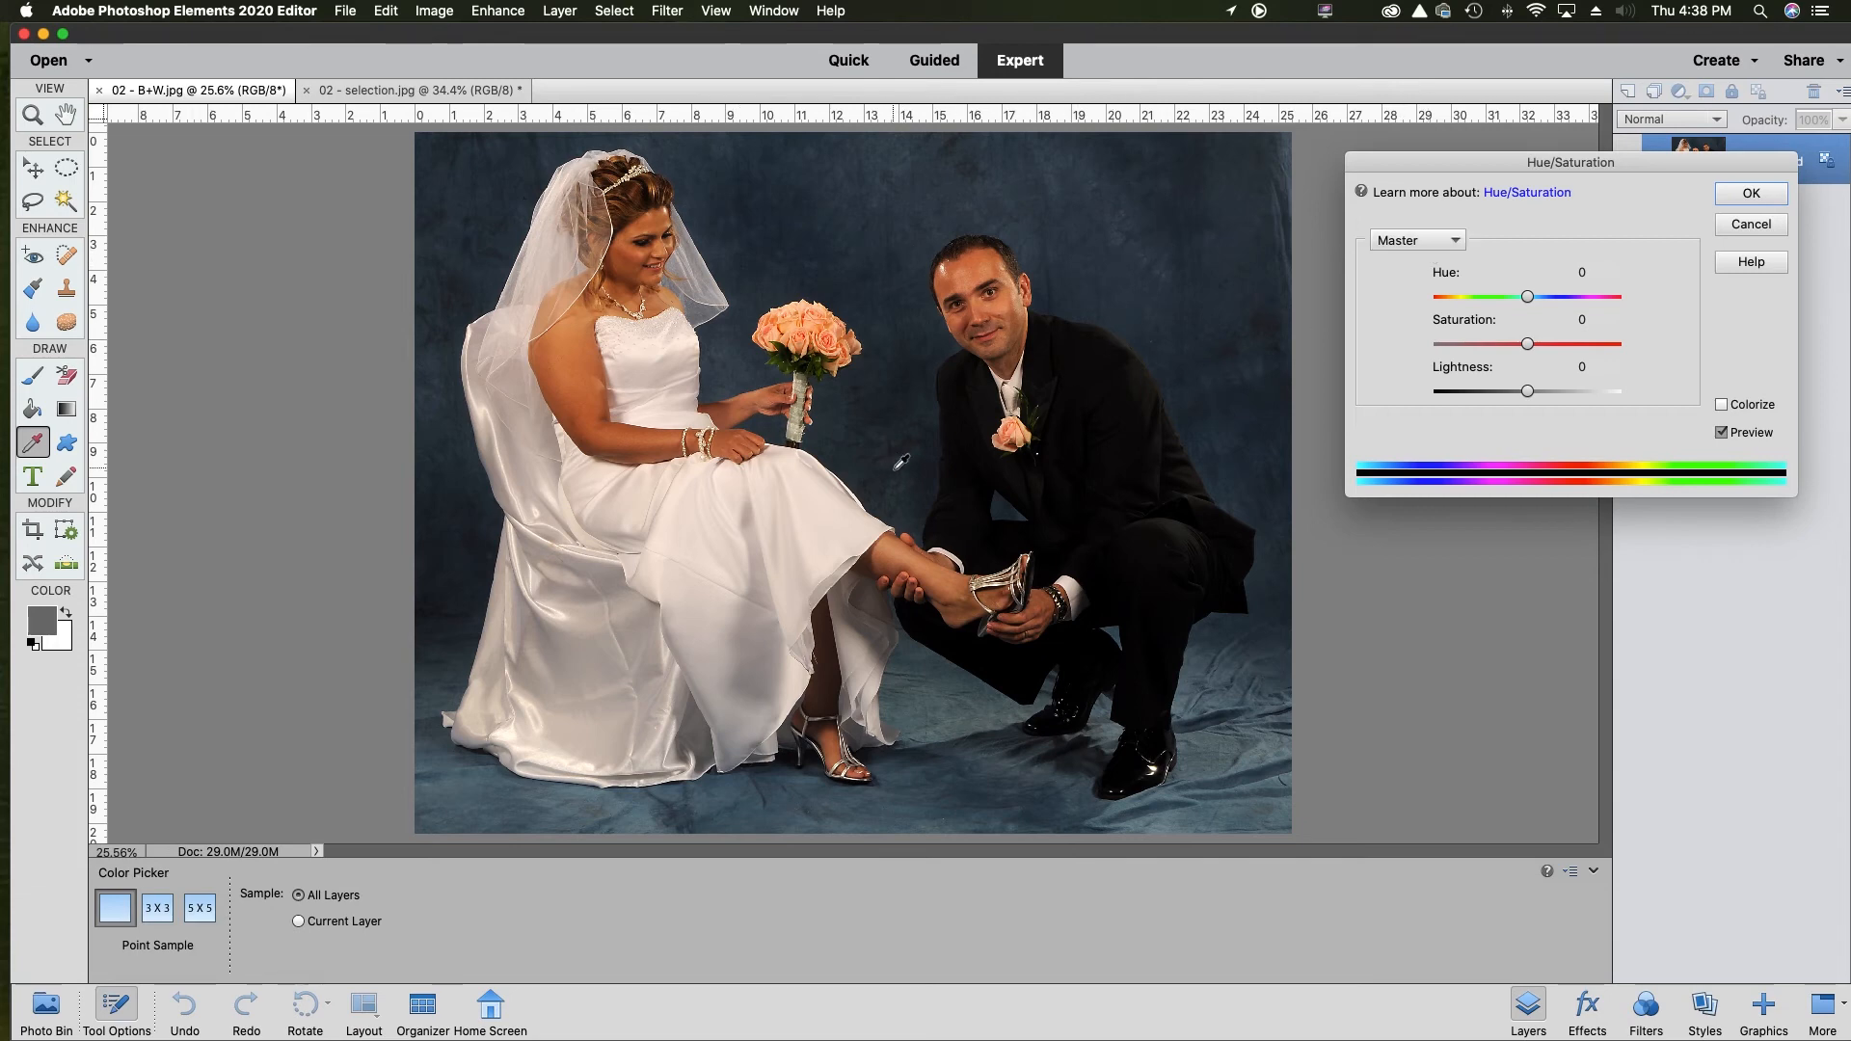
Limit the Hue/Saturation adjustment to the Blues and set their Saturation to -100.
{"action": "left_click", "coordinate": [1432, 247]}
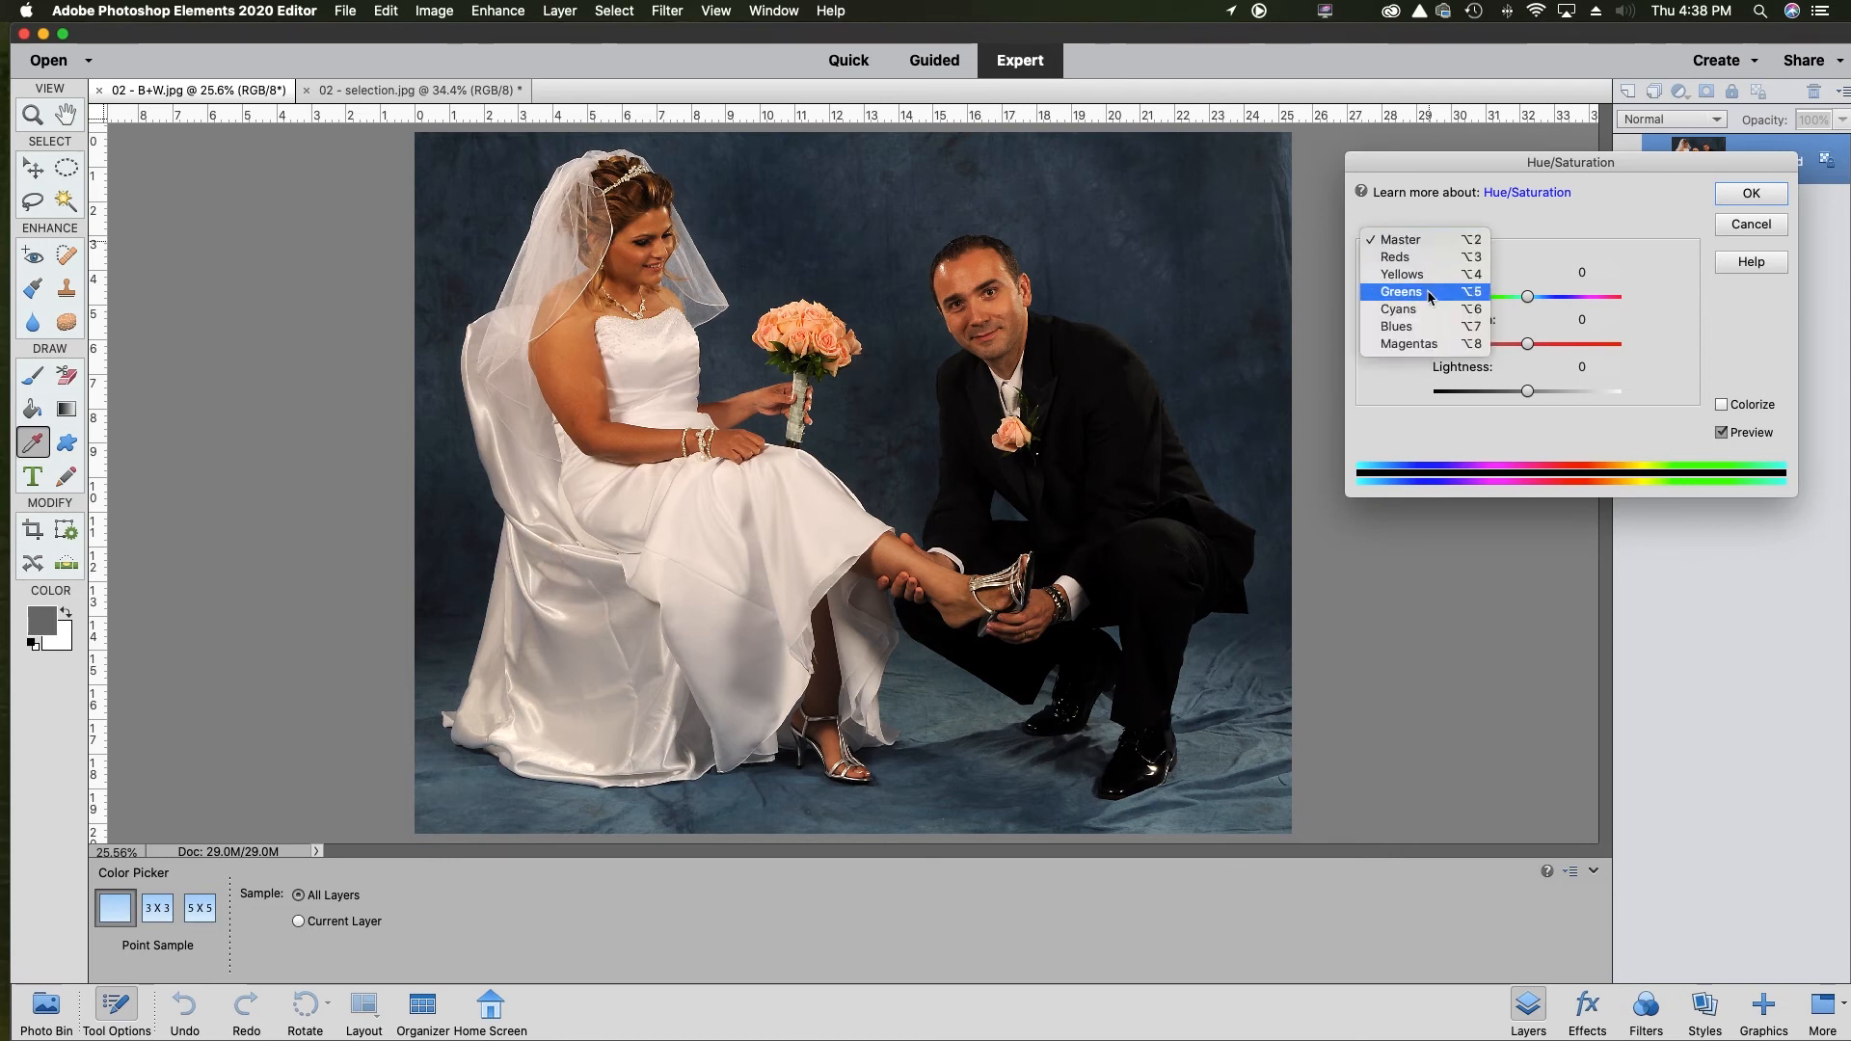
{"action": "left_click", "coordinate": [1425, 328]}
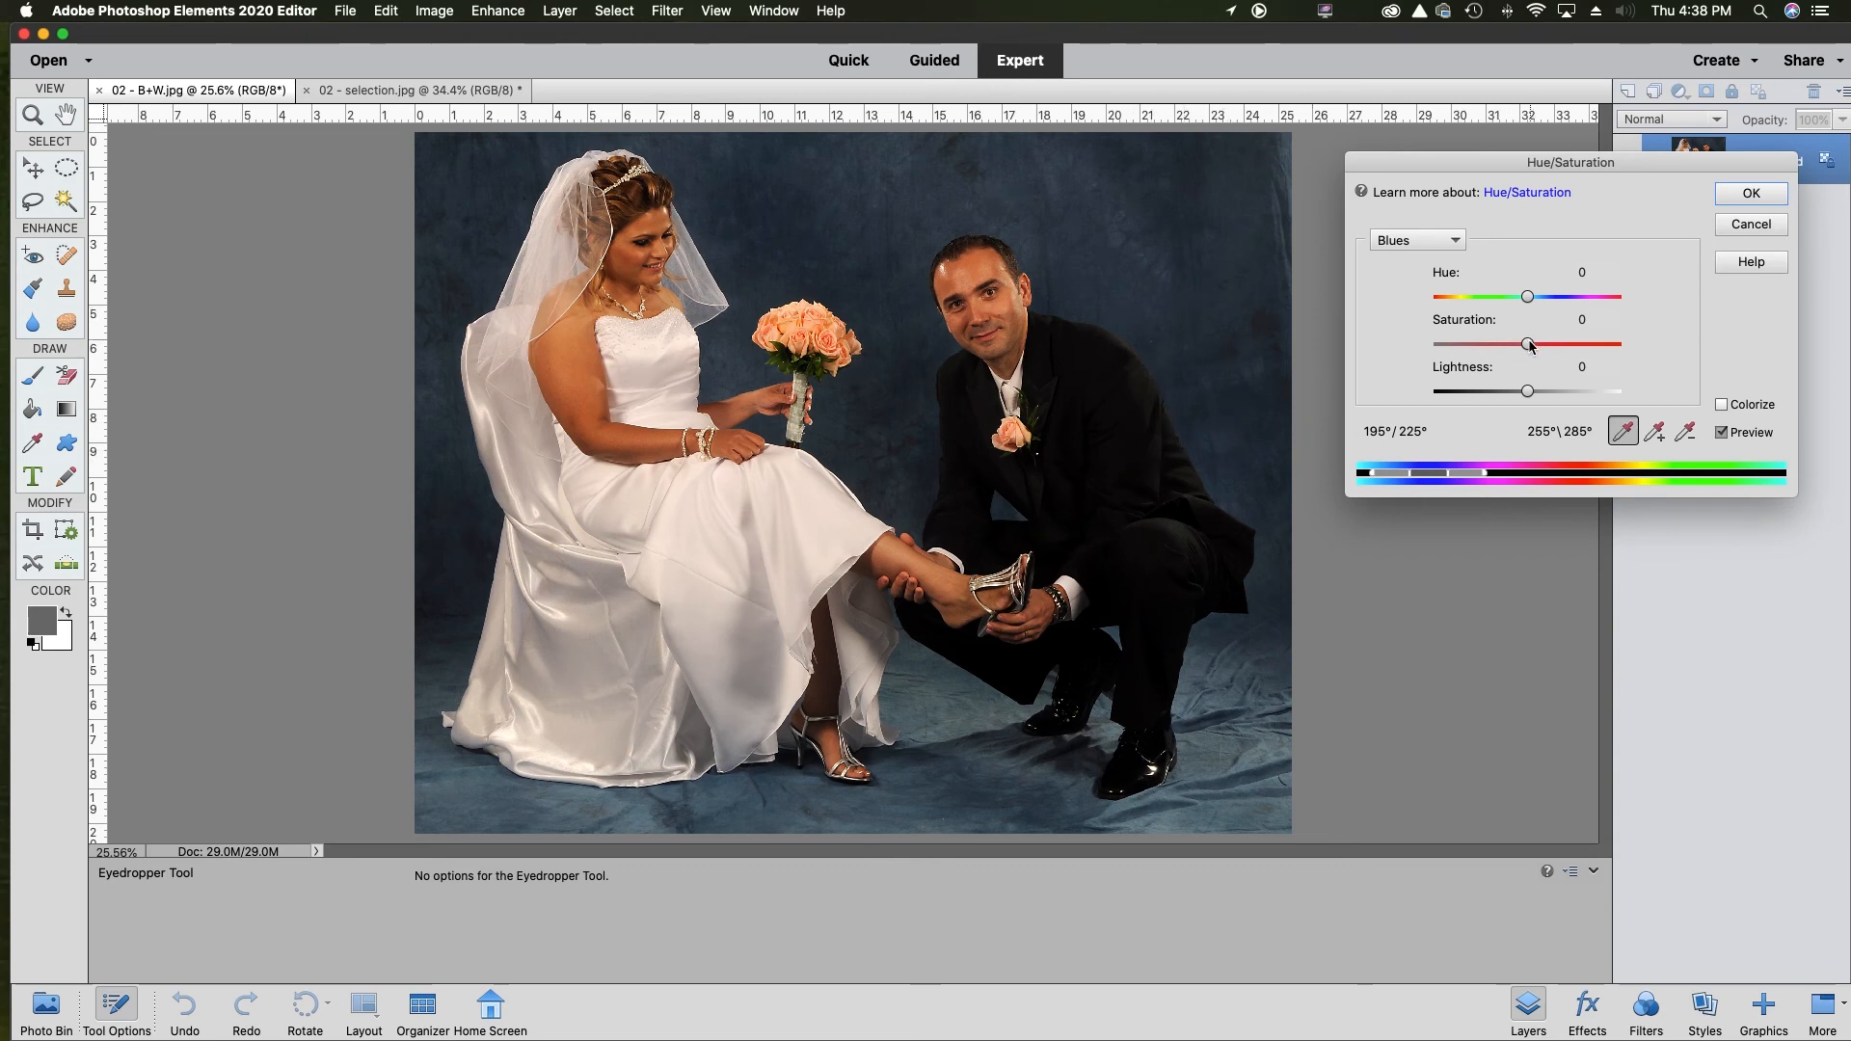
{"action": "left_click_drag", "start_coordinate": [1529, 348], "coordinate": [1427, 358]}
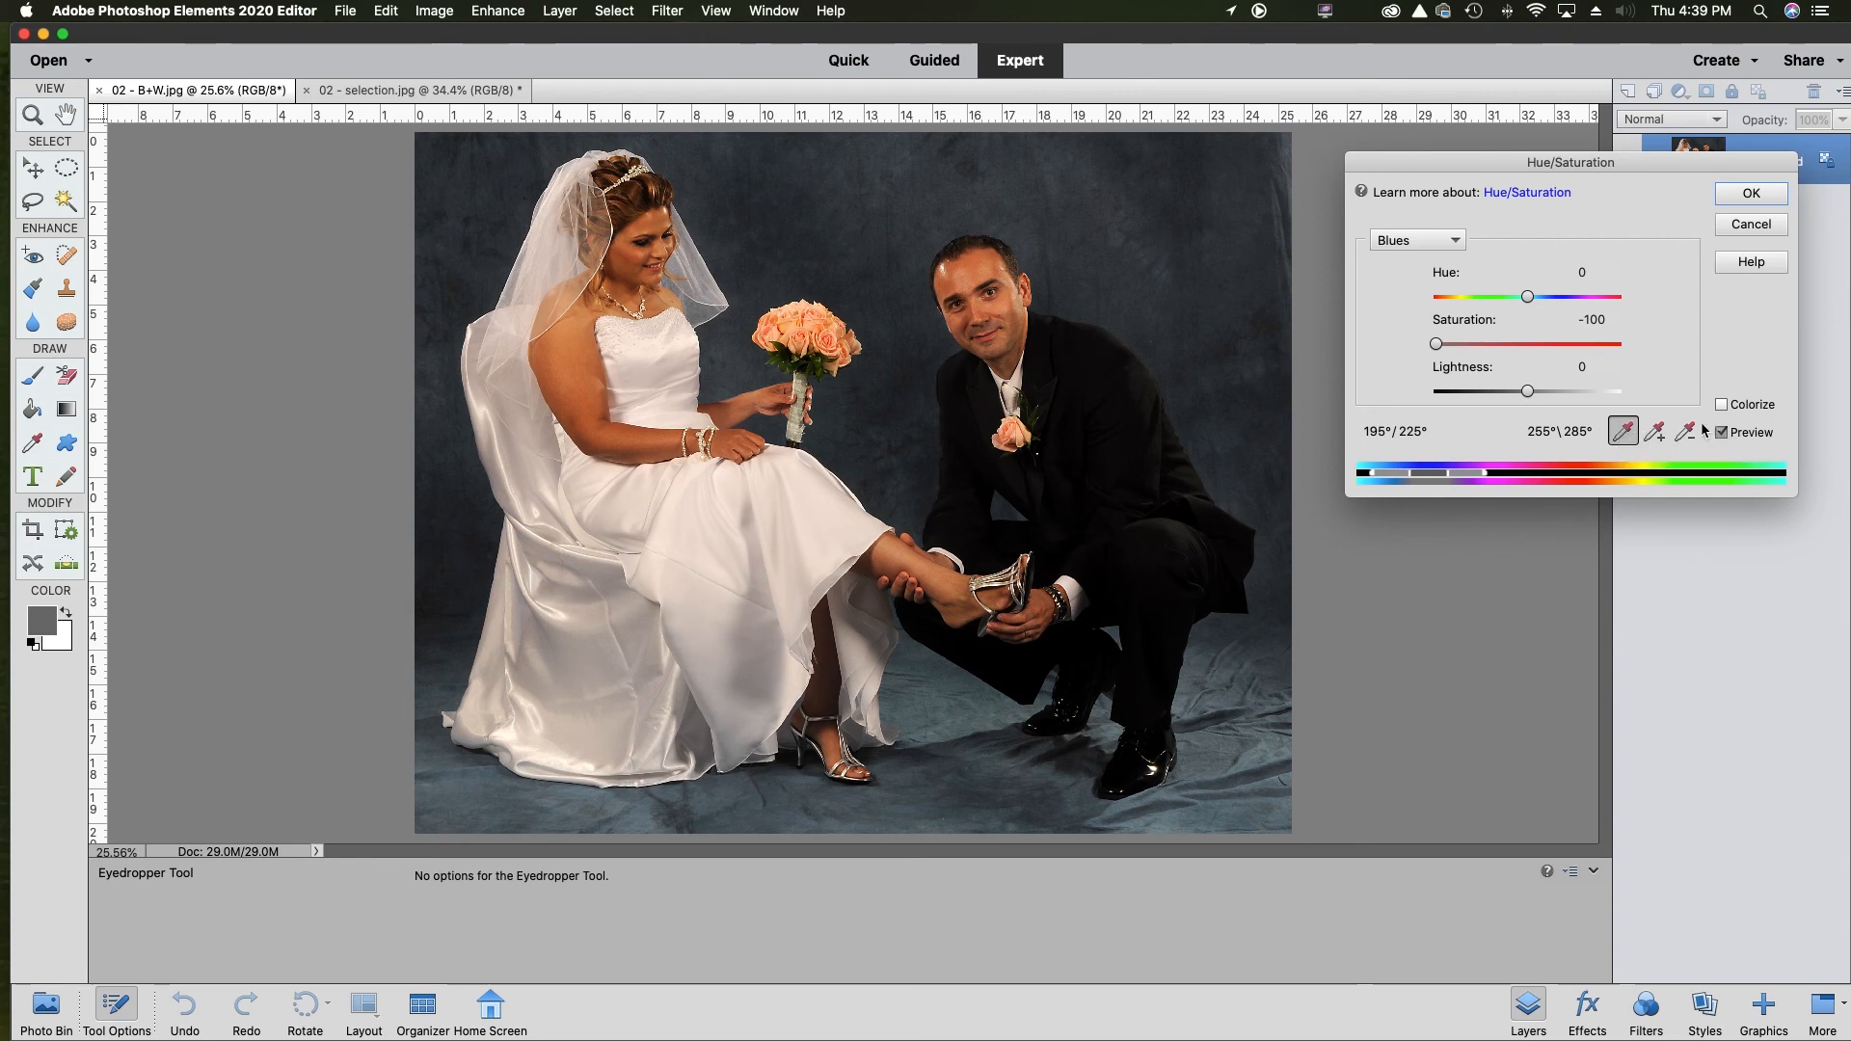
Add the remaining bluish tone of the backdrop's floor beside the man's shoes to the adjusted color range and apply the adjustment.
{"action": "left_click", "coordinate": [1654, 432]}
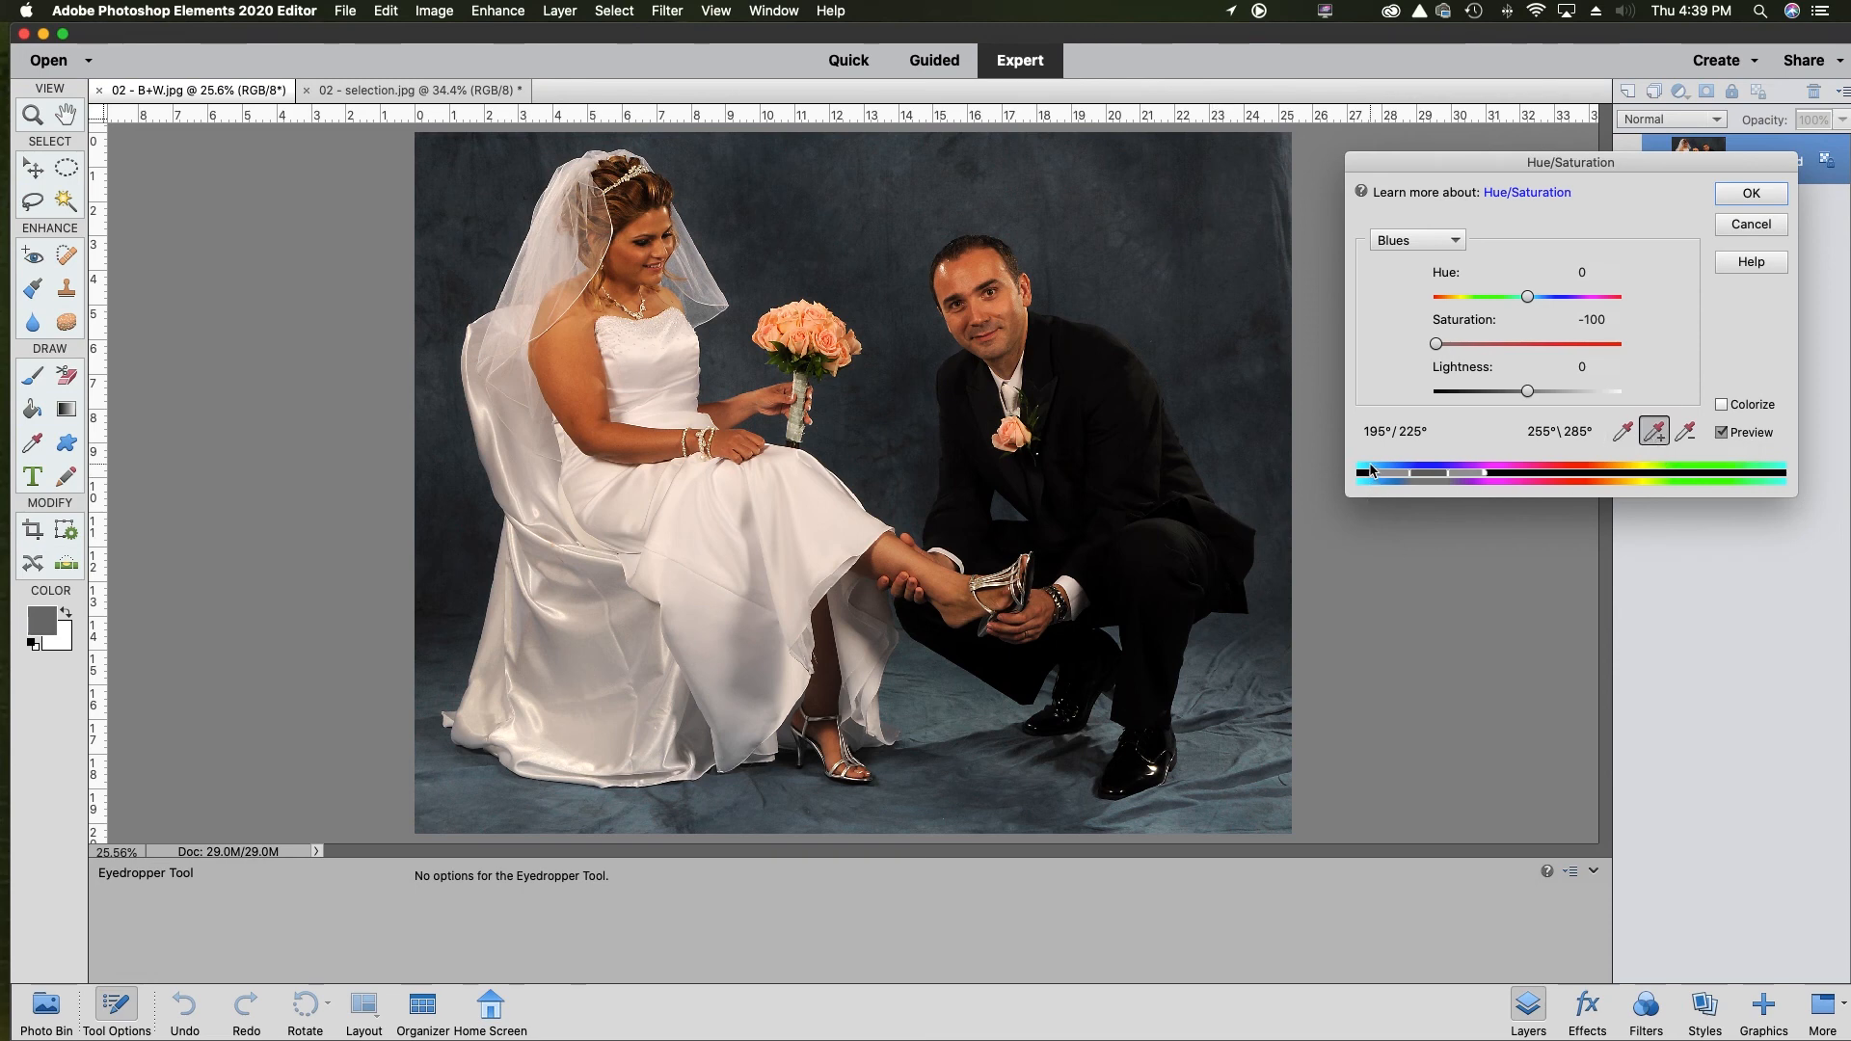
{"action": "left_click", "coordinate": [1218, 756]}
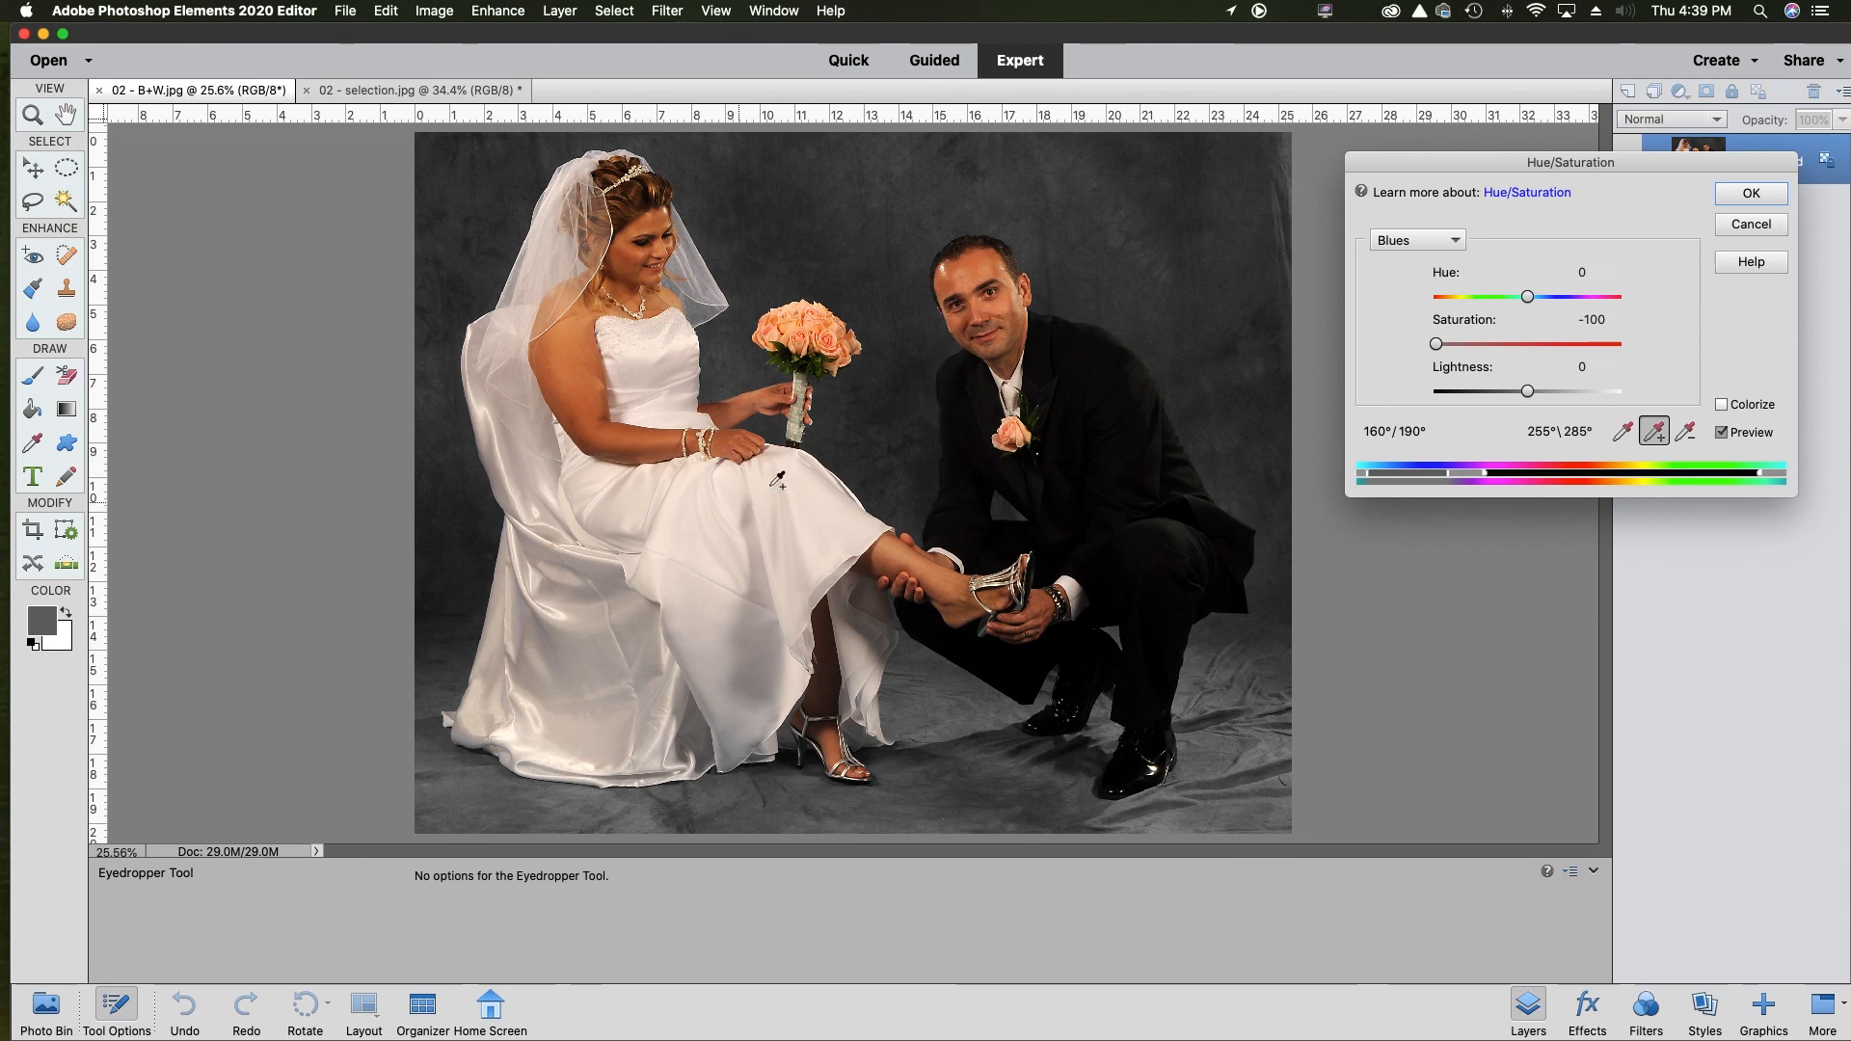
{"action": "left_click", "coordinate": [1773, 198]}
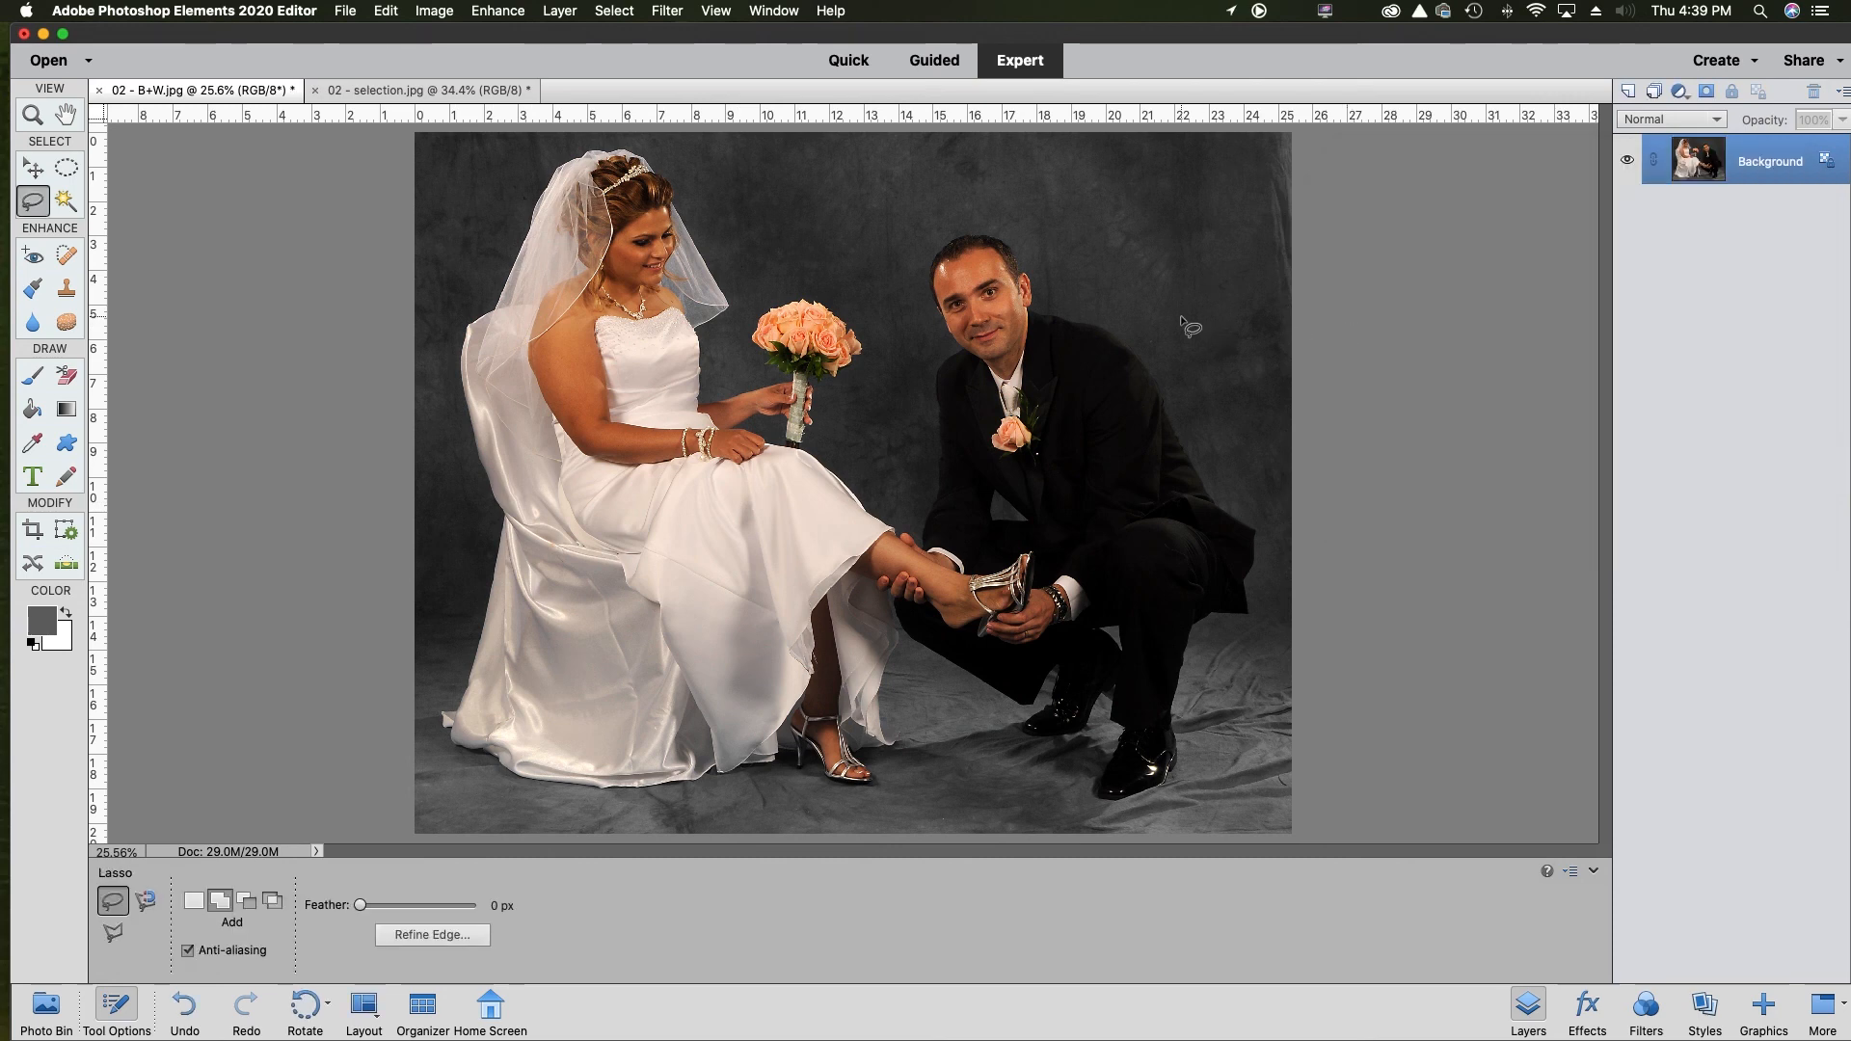